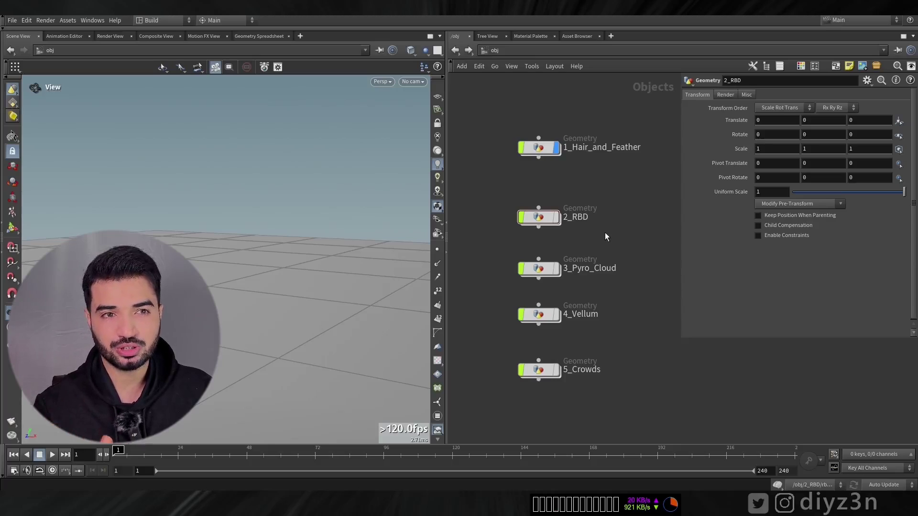
- Shift the 2_RBD to 5_Crowds nodes and the 1_Hair_and_Feather node slightly down, and toggle the 2_RBD object's display
drag(604, 196, 529, 384)
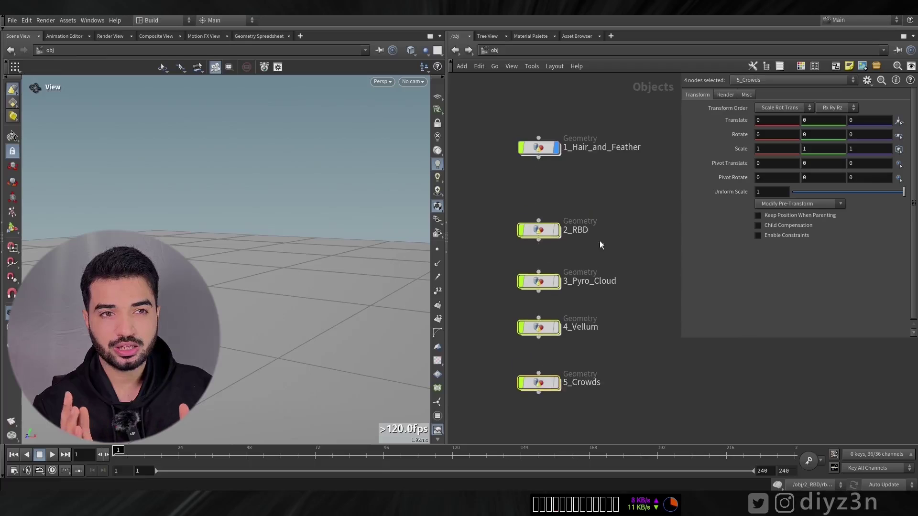
click(599, 240)
drag(534, 155, 541, 165)
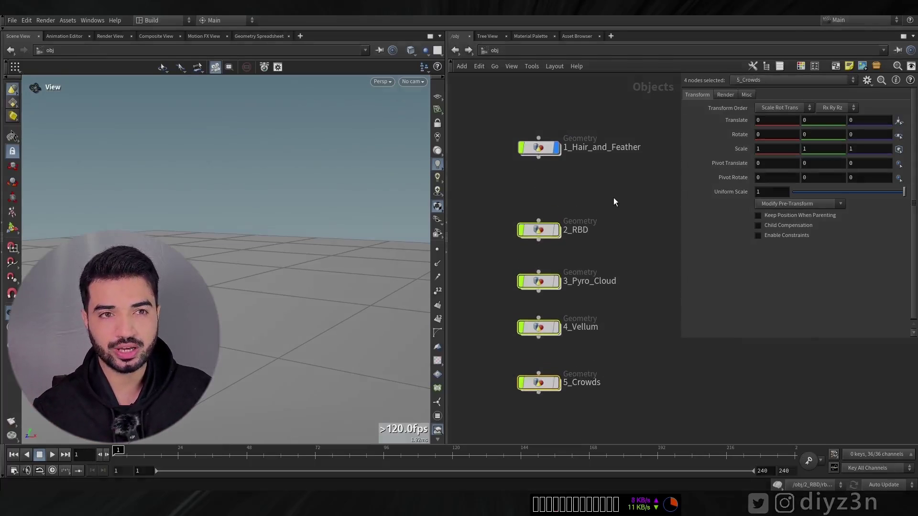
mouse_move(537, 153)
drag(537, 152, 542, 166)
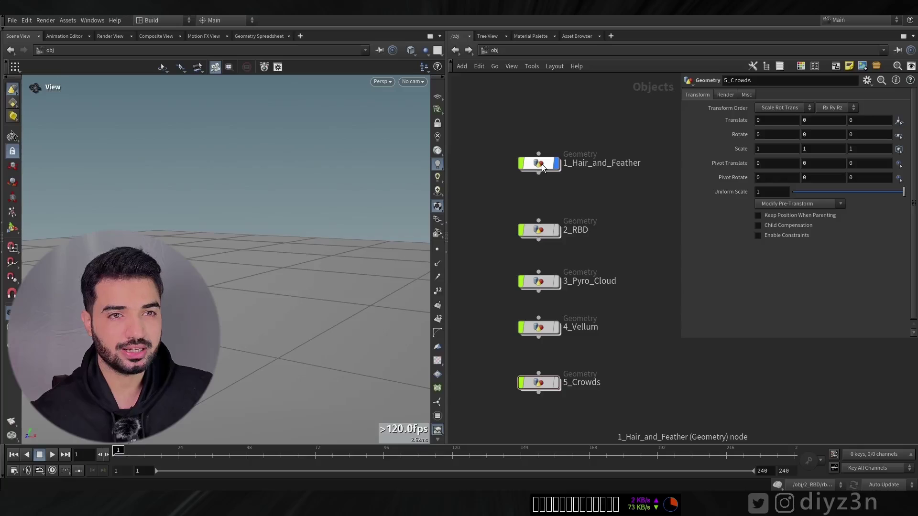
click(562, 209)
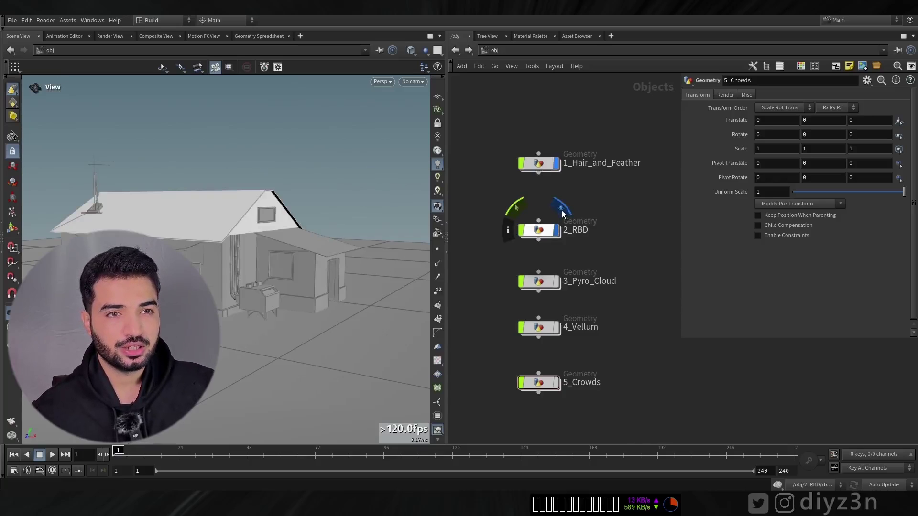
click(562, 214)
- Inside 1_Hair_and_Feather, add a Hair Generate node fed by grid1 and display its result
double_click(538, 164)
middle_drag(593, 226, 463, 138)
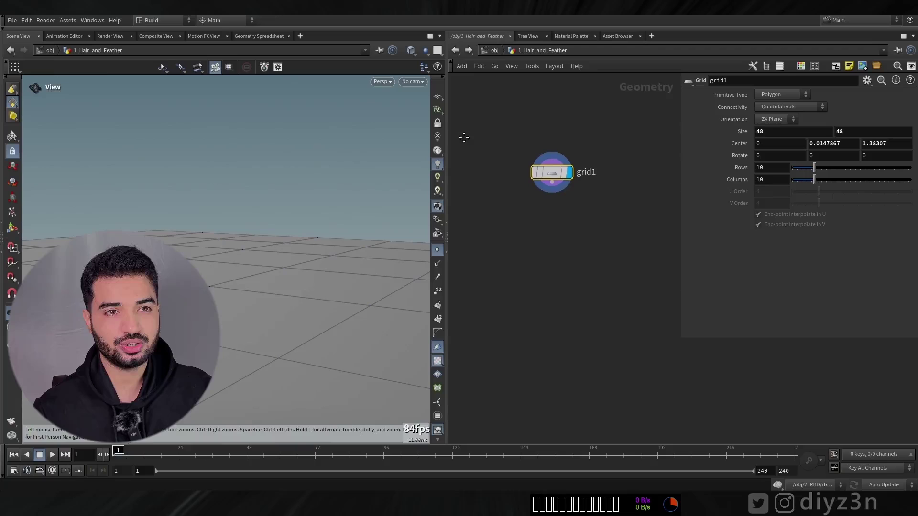
key(Tab)
text(g)
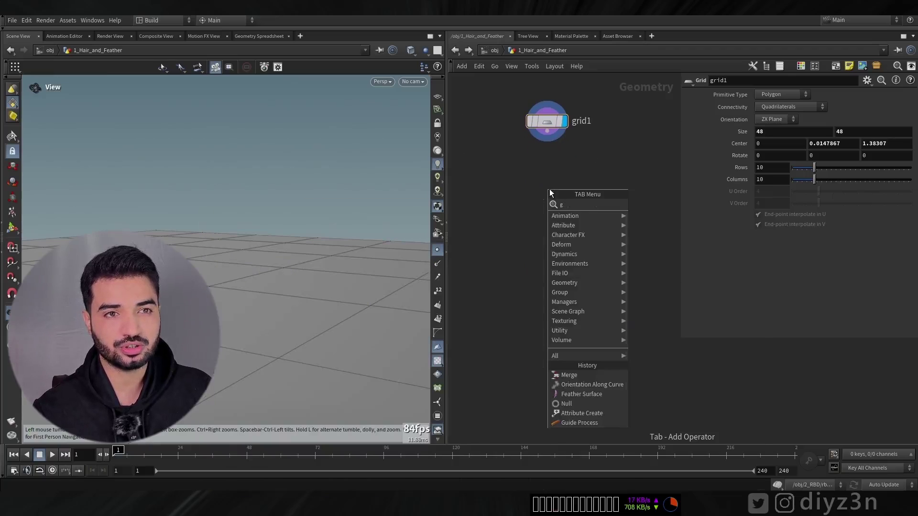
text(en)
click(642, 205)
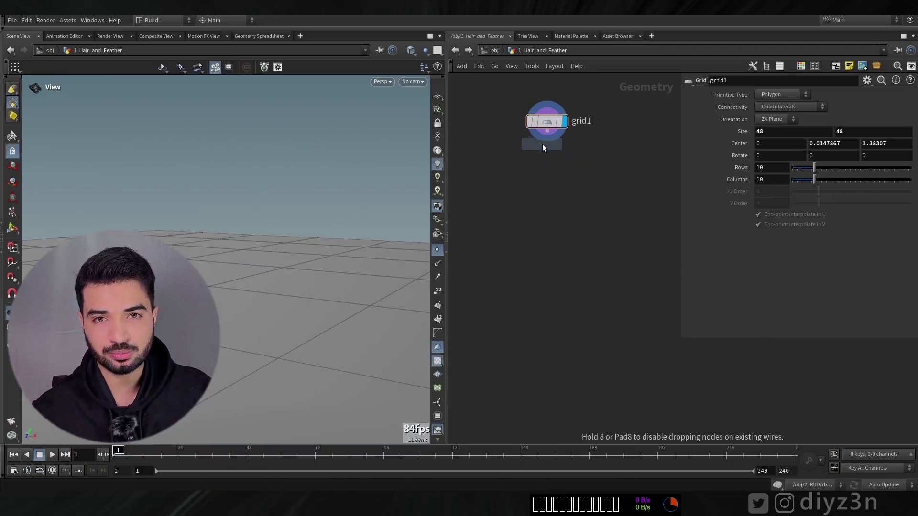
click(543, 156)
drag(545, 157, 562, 180)
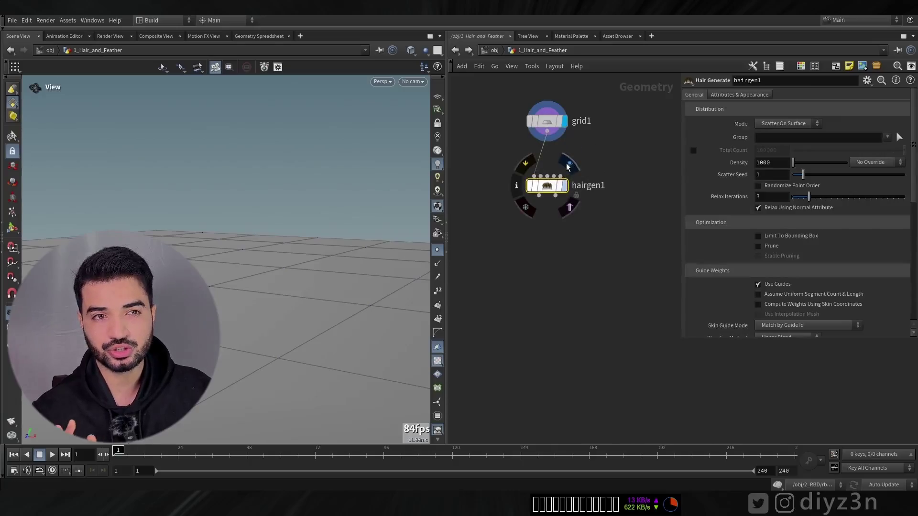
click(568, 166)
- Reduce the hair density on hairgen1 to 100
mouse_move(283, 266)
mouse_down()
mouse_move(276, 320)
mouse_move(279, 262)
mouse_move(281, 281)
mouse_up()
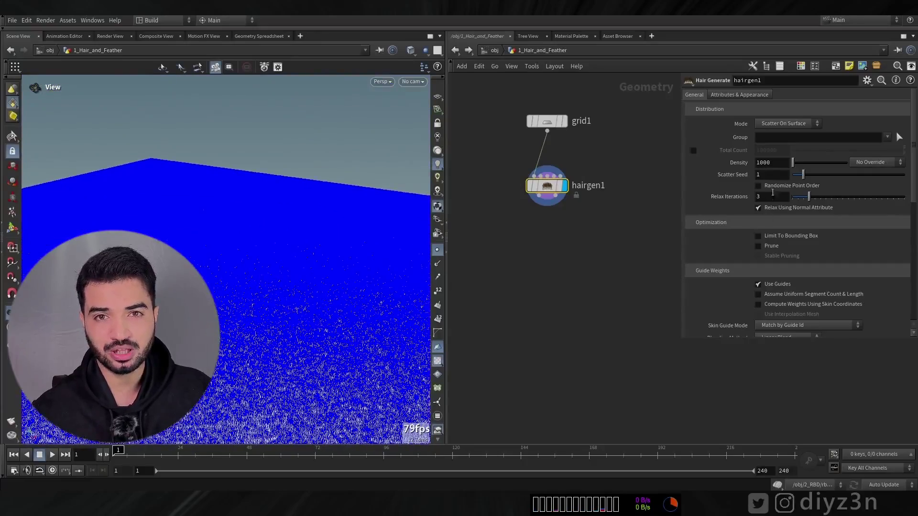
click(774, 164)
key(BackSpace)
key(Tab)
- Add a Guide Process (Set Direction) node below hairgen1, wire both the hair and skin outputs into it, and display it
middle_drag(559, 230, 562, 206)
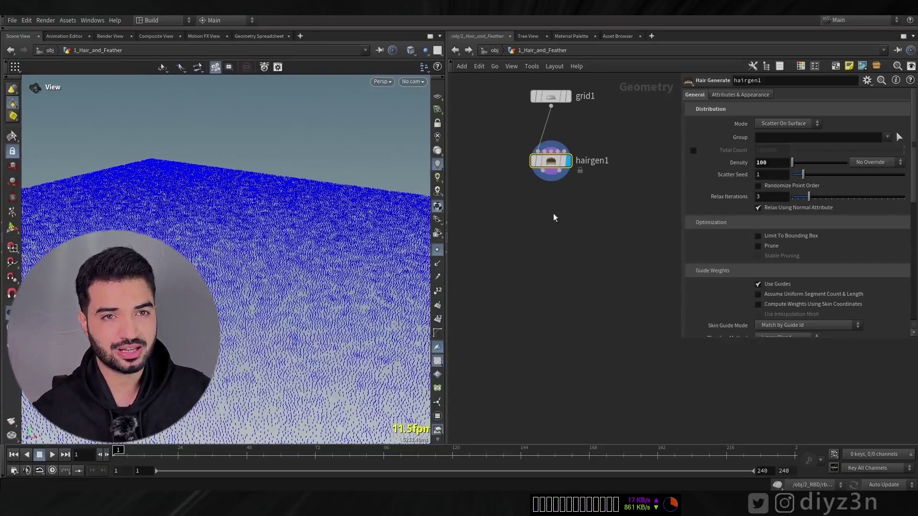
key(Tab)
text(proce)
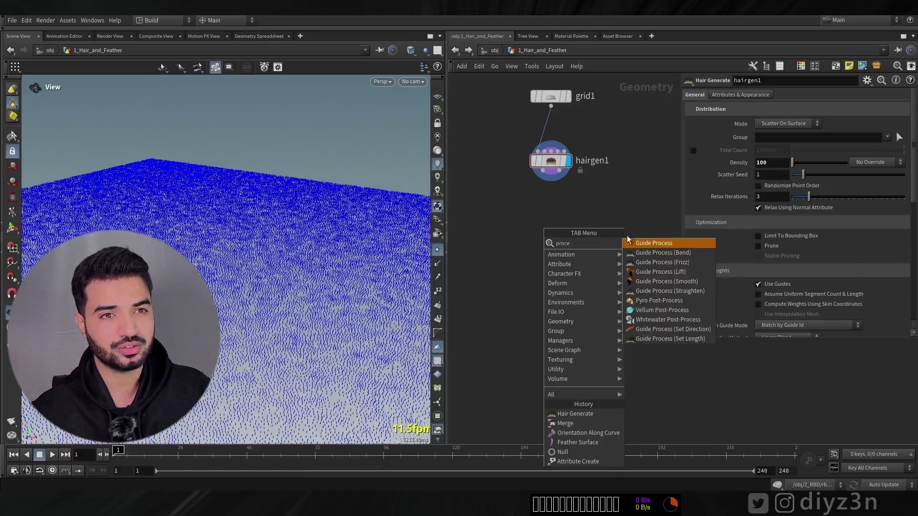
click(673, 329)
click(553, 210)
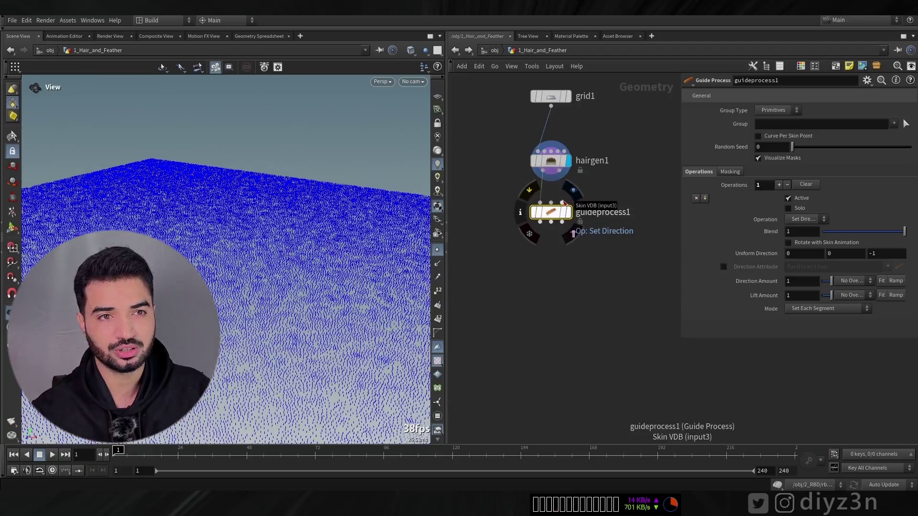
click(562, 202)
click(559, 170)
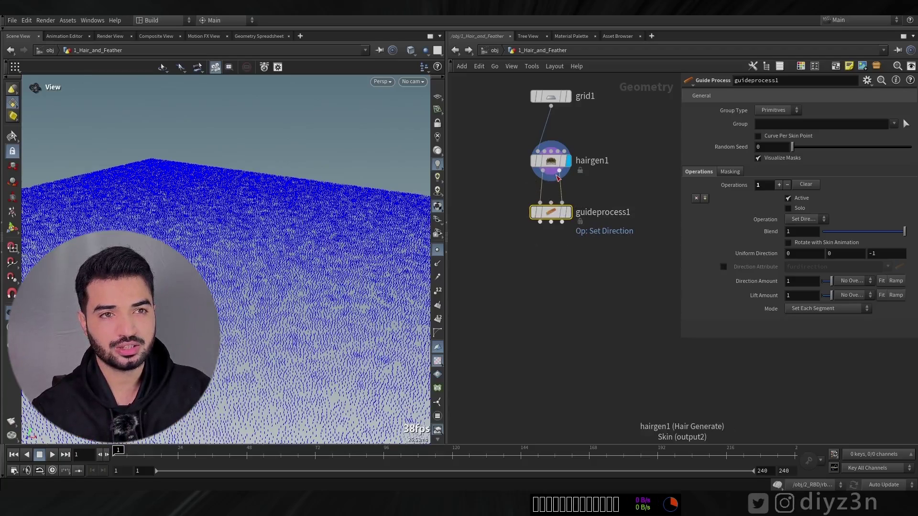
click(559, 170)
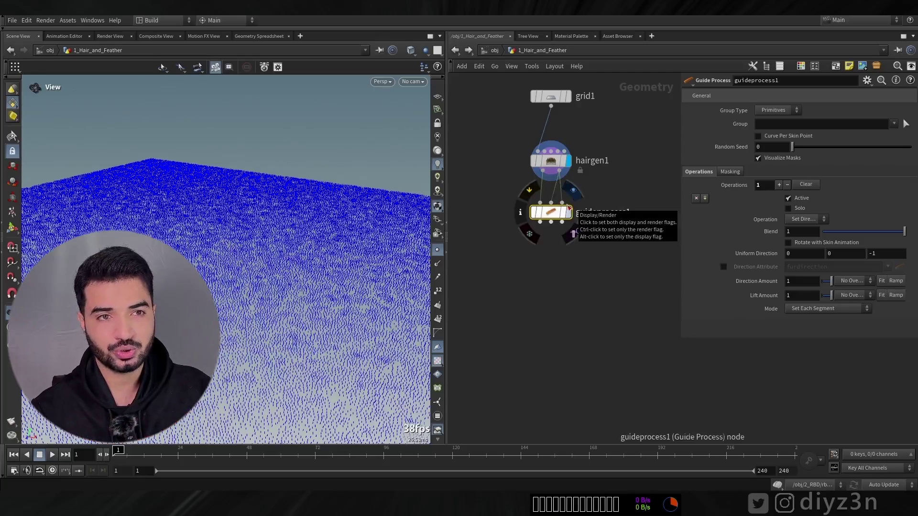
click(569, 212)
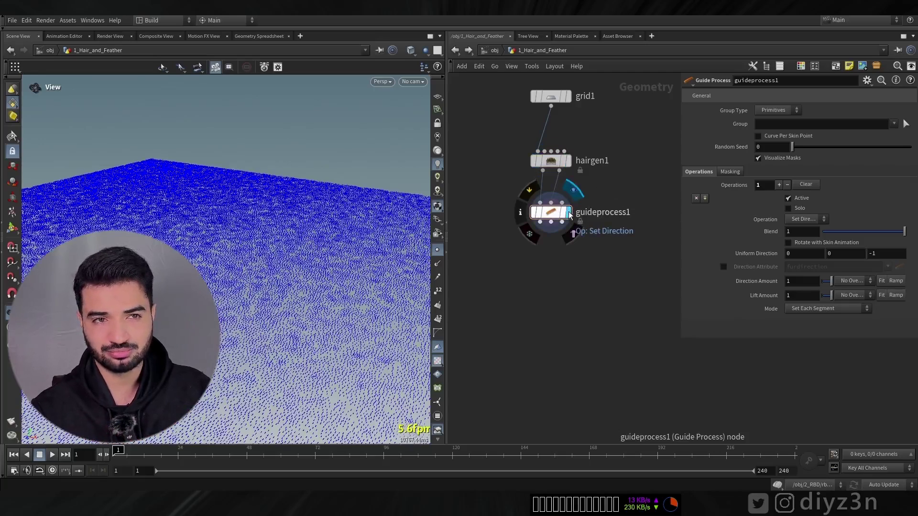
- Switch guideprocess1's operation to Set Length, enable Randomize, and set the maximum length to 2
click(803, 219)
click(802, 247)
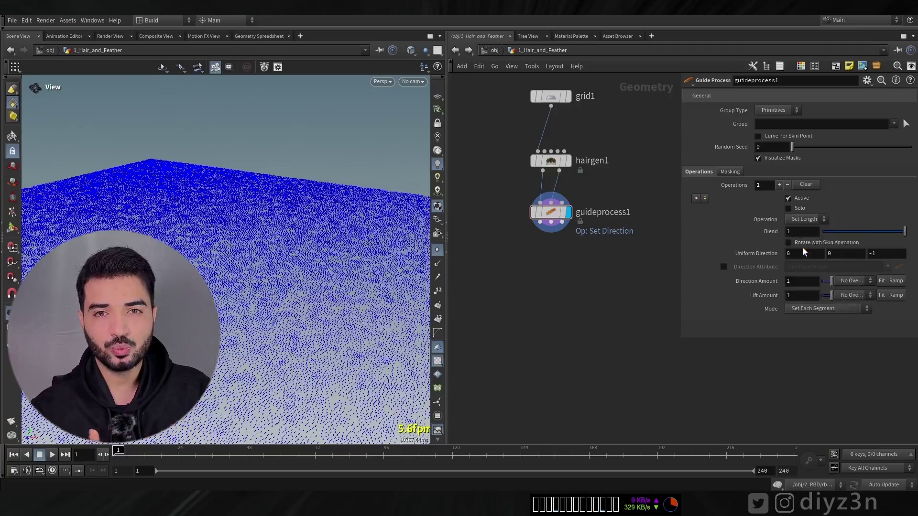
click(807, 268)
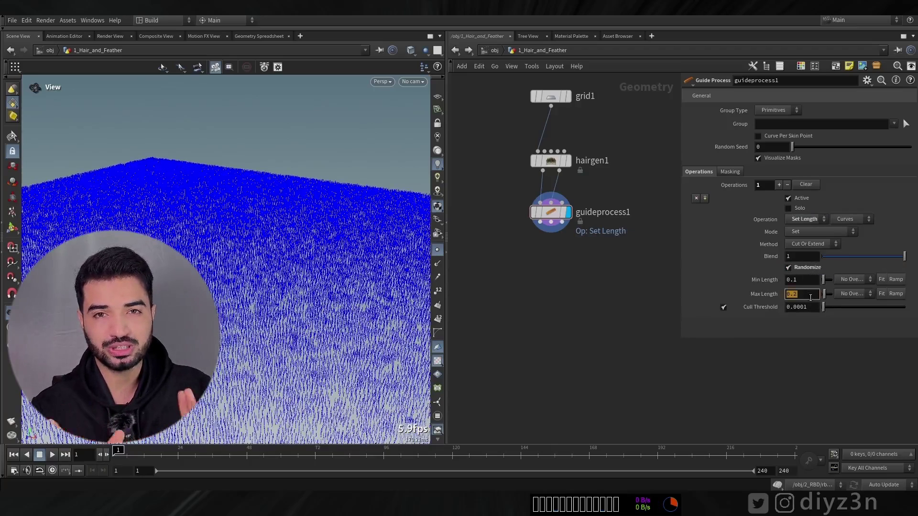
text(2)
key(Return)
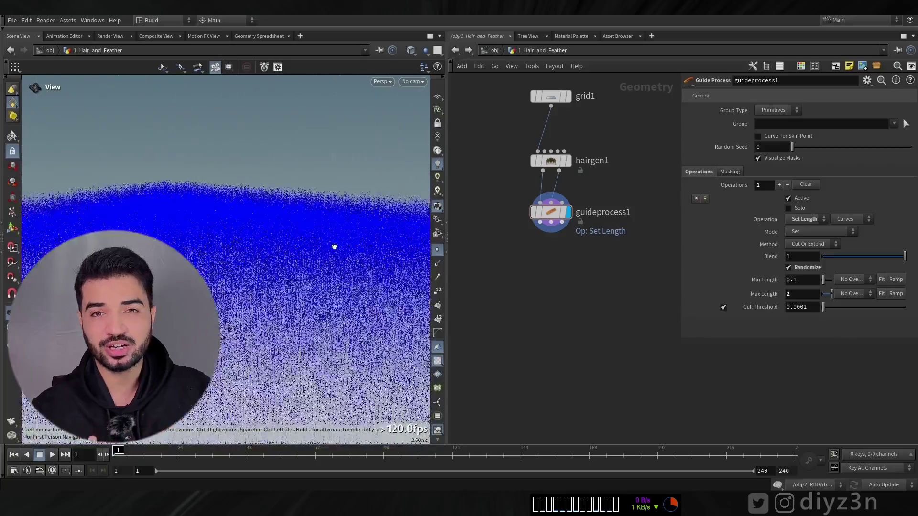
- Add a null fed by guideprocess1's first output and name it Hair
drag(334, 246, 257, 234)
right_drag(256, 234, 379, 225)
middle_drag(562, 283, 532, 248)
key(Tab)
text(nu)
key(Return)
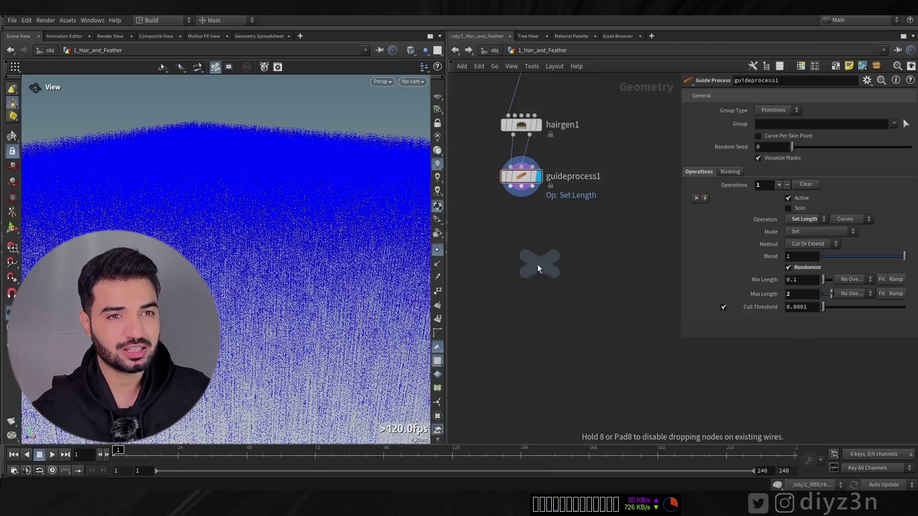
click(513, 265)
drag(511, 187, 509, 259)
double_click(537, 272)
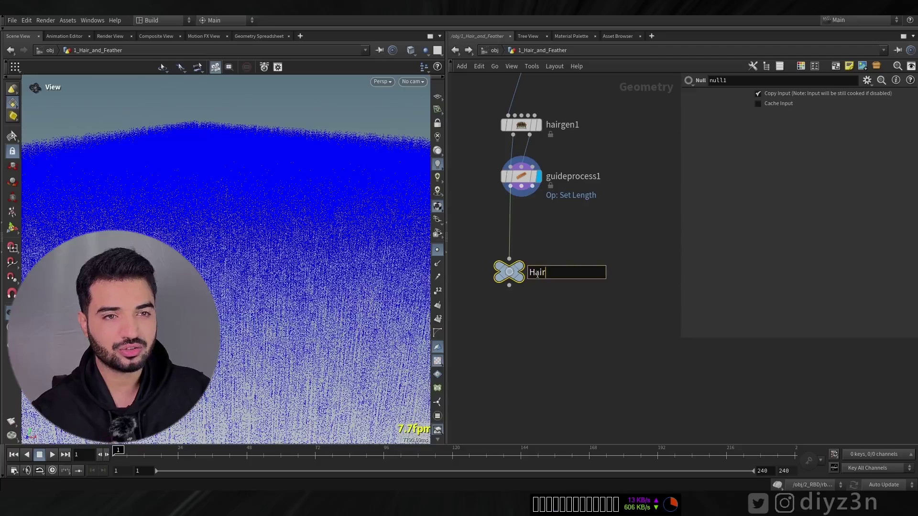
key(Return)
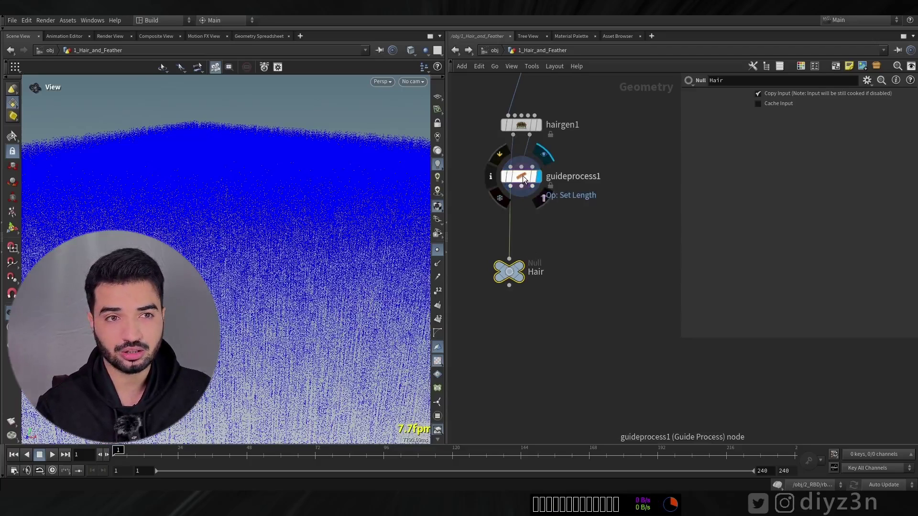
- Duplicate guideprocess1 into the chain above the Hair null and set the copy's operation to Frizz with an amplitude of 0.1
mouse_move(522, 180)
alt+mouse_down()
mouse_move(518, 226)
mouse_move(521, 187)
alt+mouse_up()
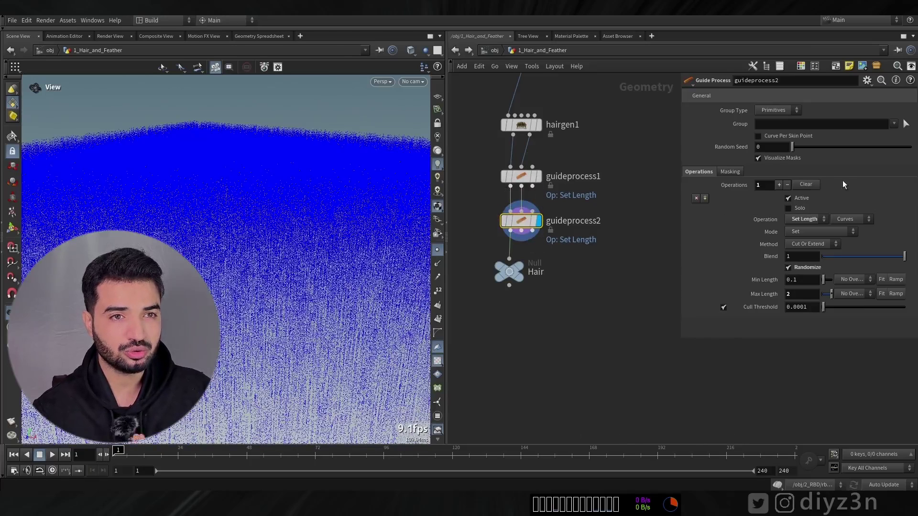
click(816, 224)
click(805, 296)
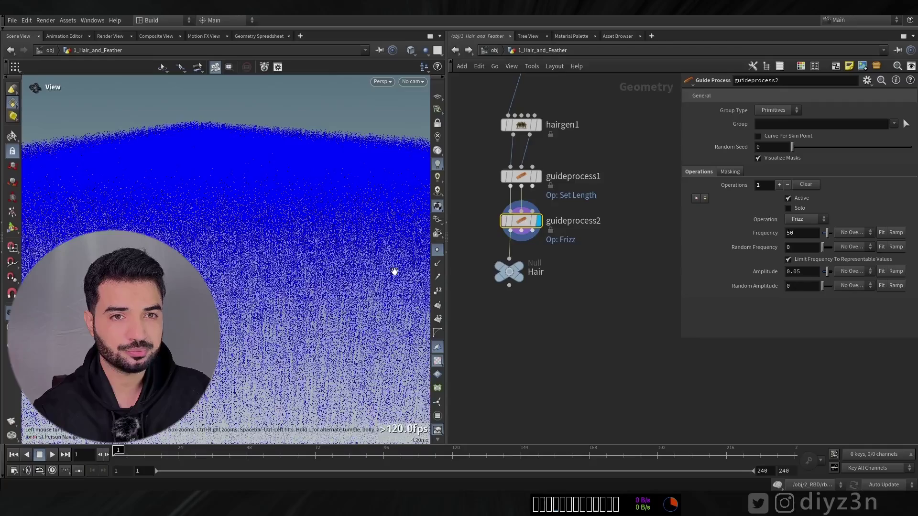
right_click(321, 197)
key(Escape)
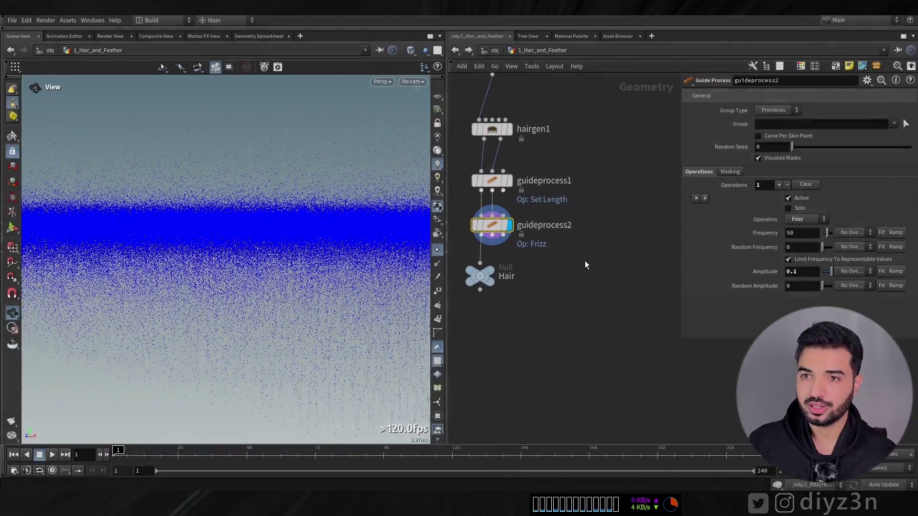
- Add a LOP Network node beside the Hair null and go inside it
key(Tab)
text(lop)
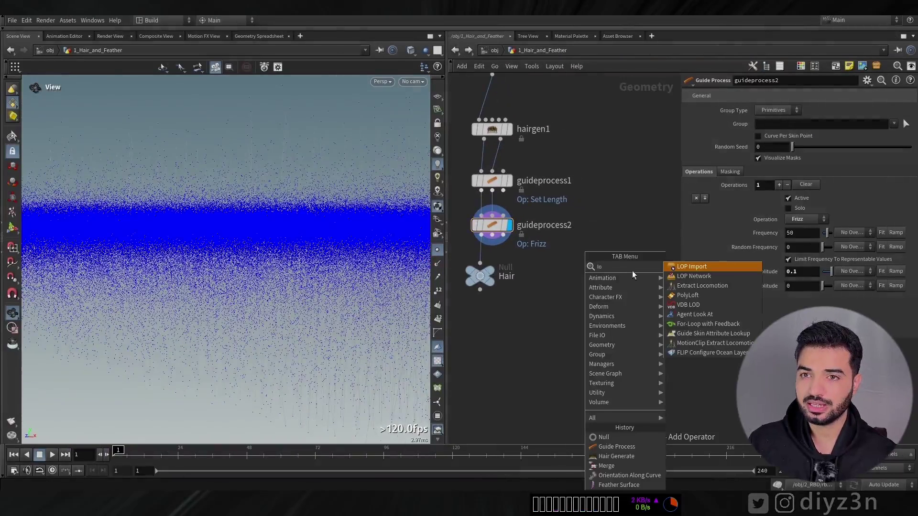
click(681, 275)
click(588, 281)
double_click(588, 282)
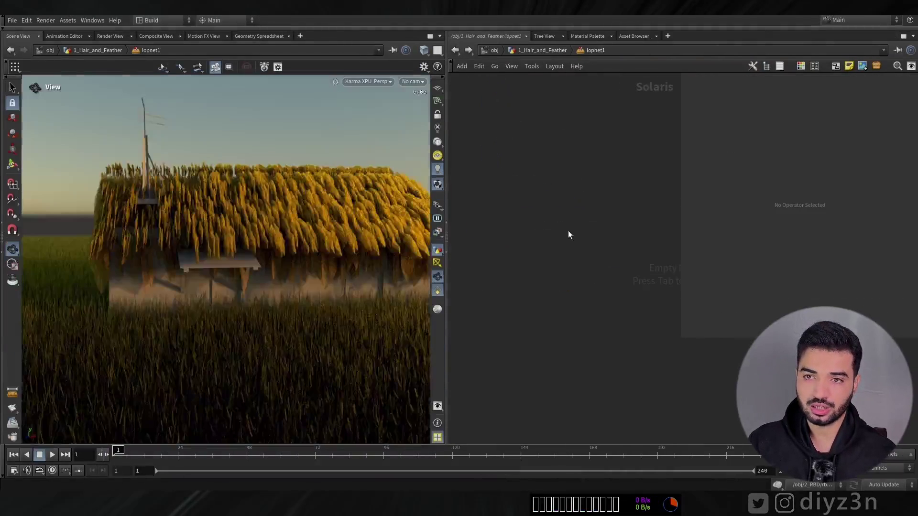
- Add a SOP Import node and set its SOP path to /obj/1_Hair_and_Feather/Hair
key(Tab)
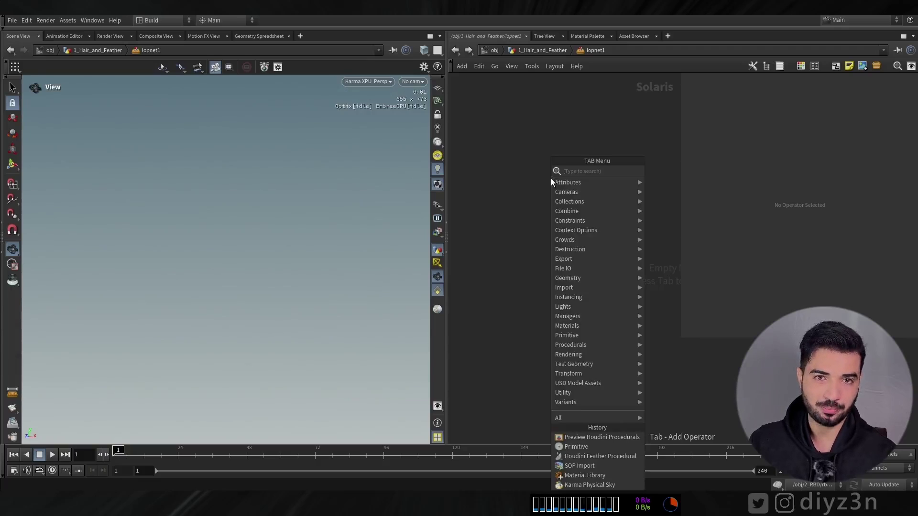
text(sop)
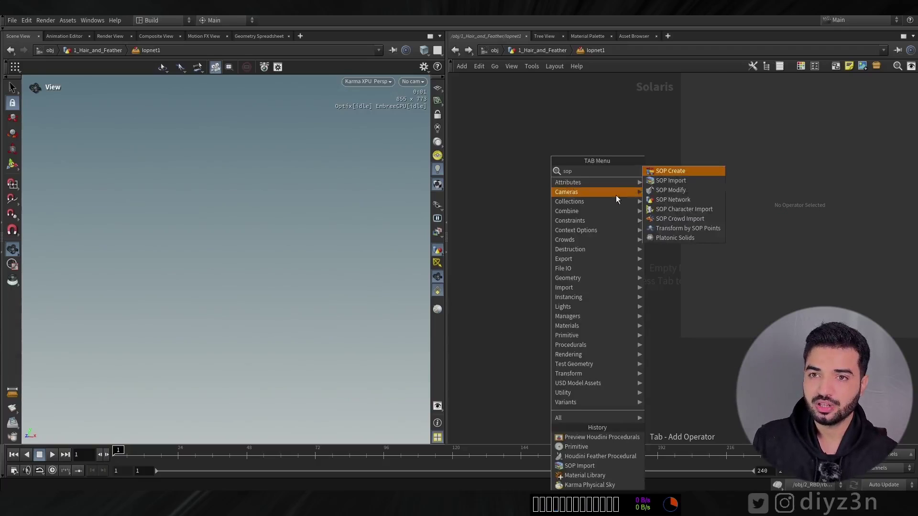
click(647, 184)
click(537, 171)
click(911, 101)
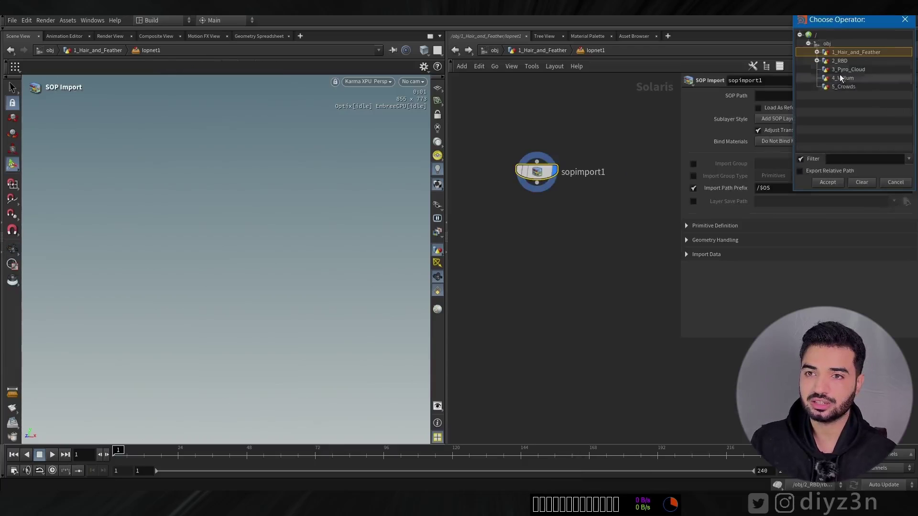
click(815, 52)
double_click(831, 62)
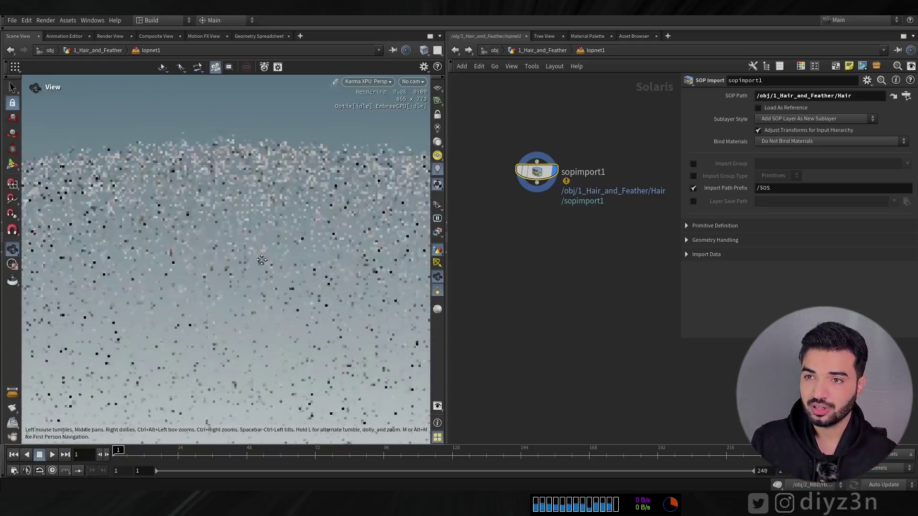
click(537, 186)
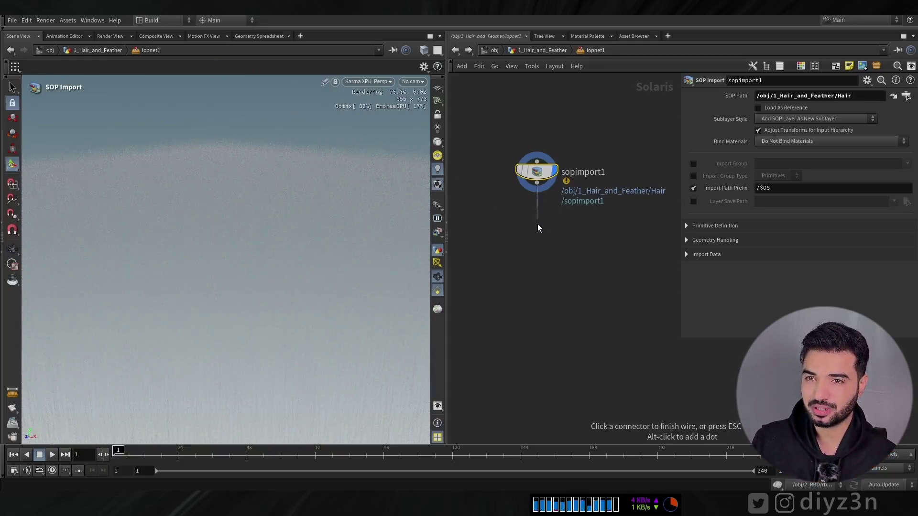
key(Escape)
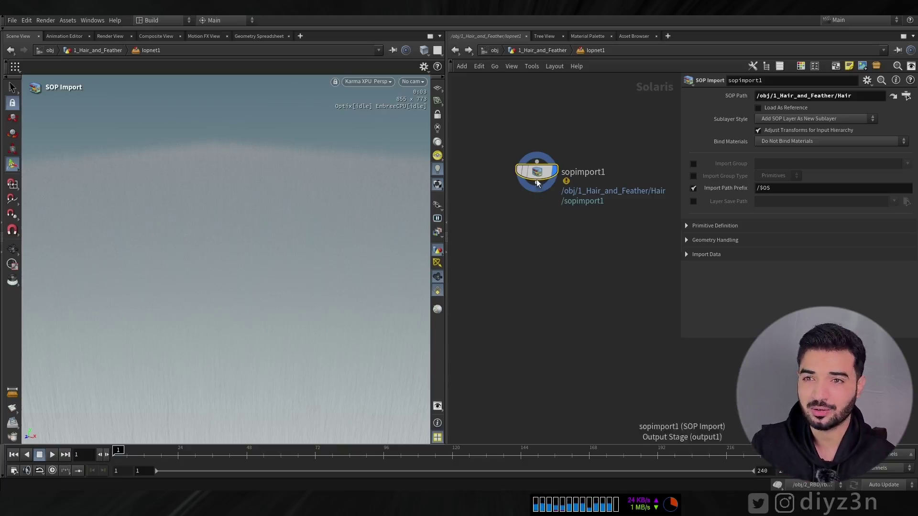
- In the 1_Hair_and_Feather network, insert a Merge combining guideprocess2's first two outputs above the Hair null, and display Hair
click(548, 51)
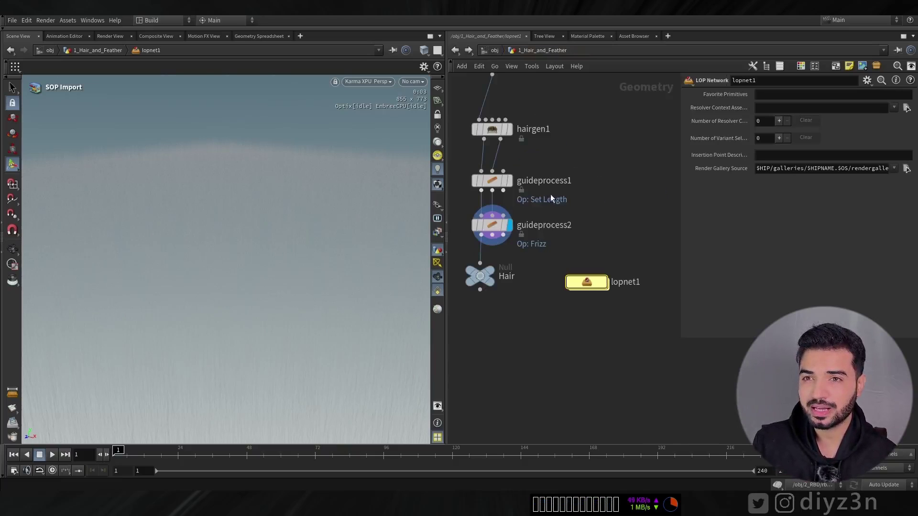
middle_drag(550, 194, 582, 261)
drag(498, 305, 498, 328)
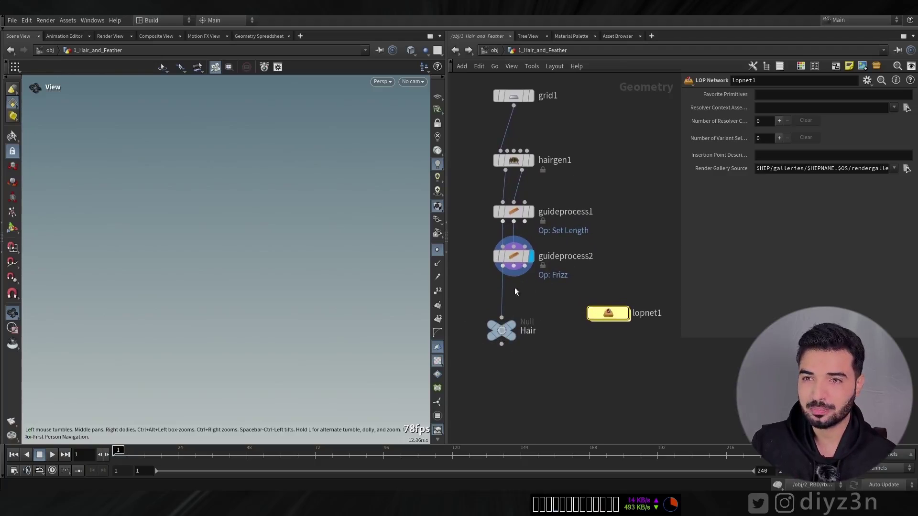
key(Tab)
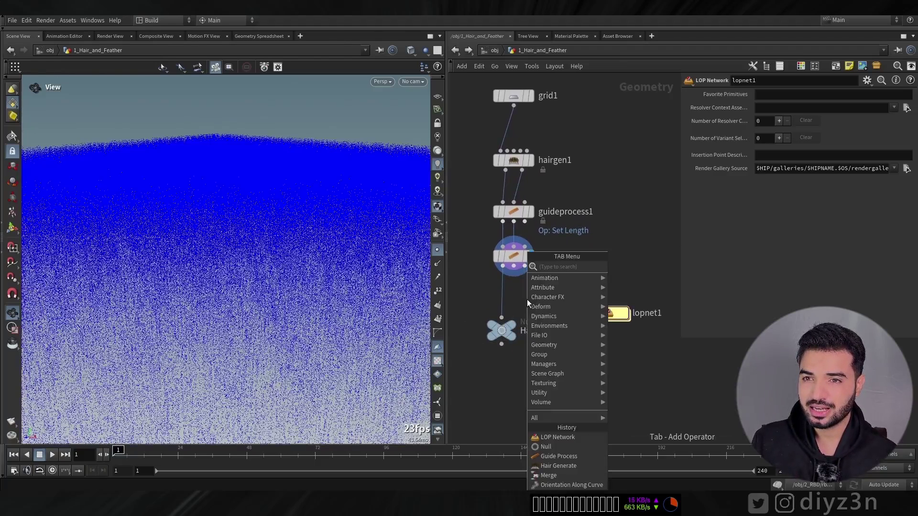
text(mer)
click(630, 271)
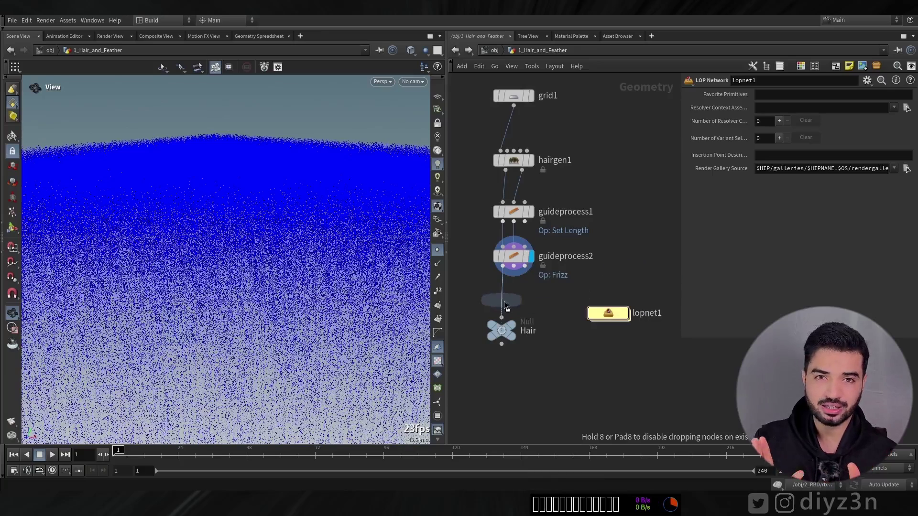
click(502, 308)
drag(508, 294, 514, 267)
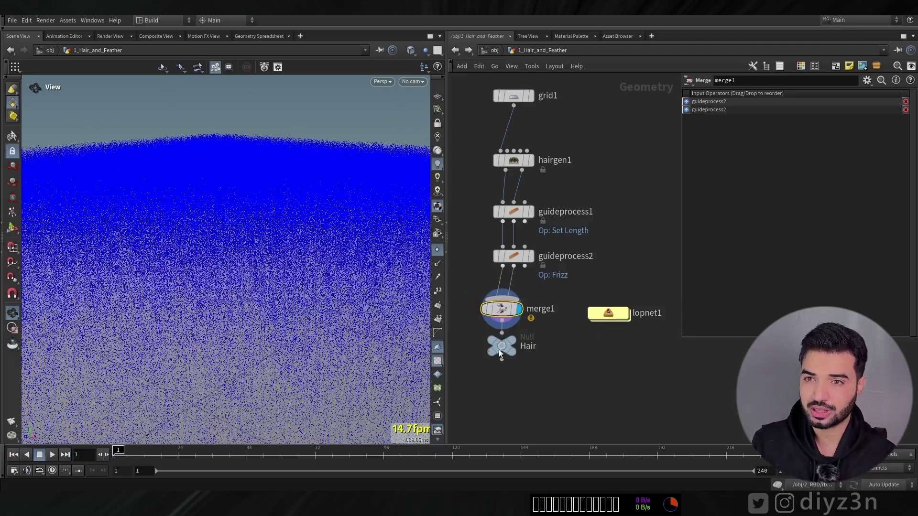
click(515, 346)
- Inside lopnet1, add a Karma Physical Sky fed by sopimport1 and set its exposure to 1.53
double_click(605, 313)
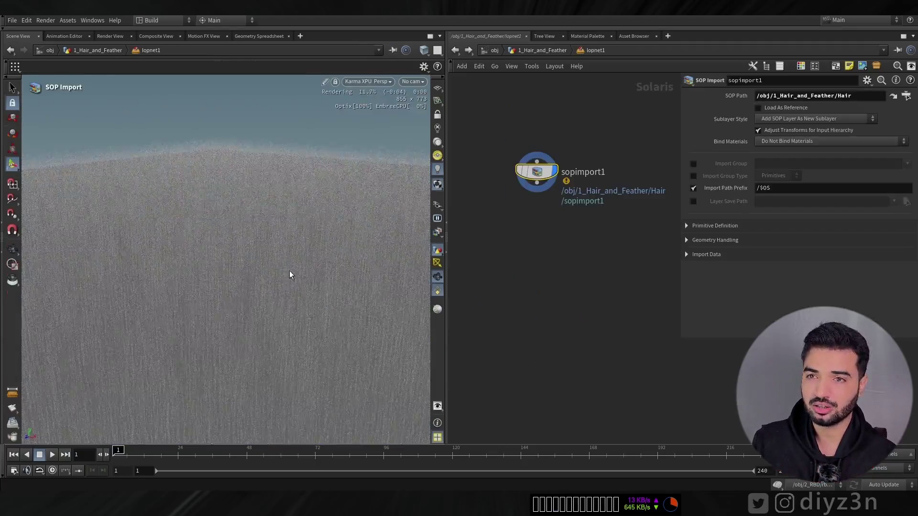
click(528, 161)
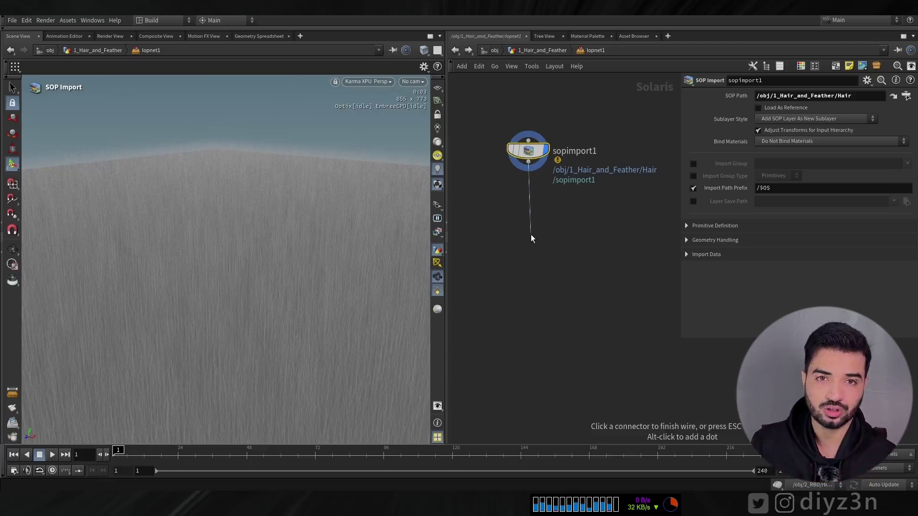
key(Tab)
text(py)
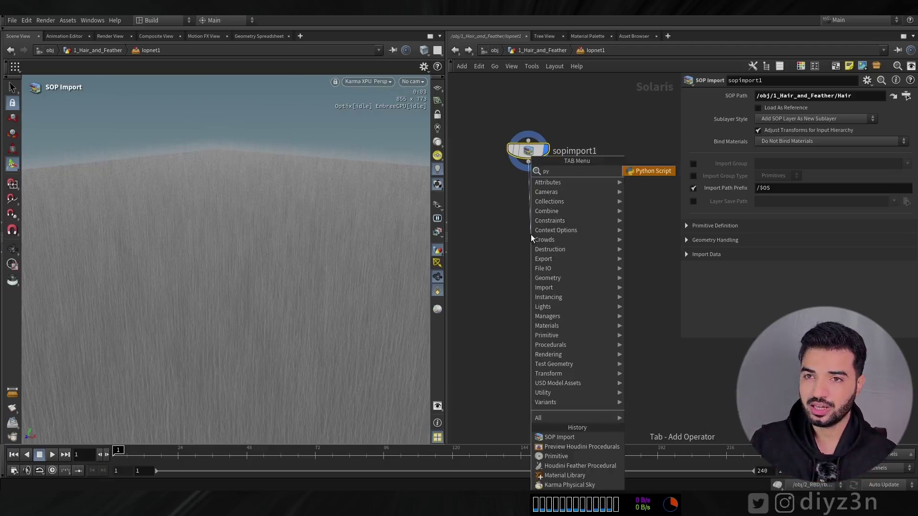
key(BackSpace)
text(h)
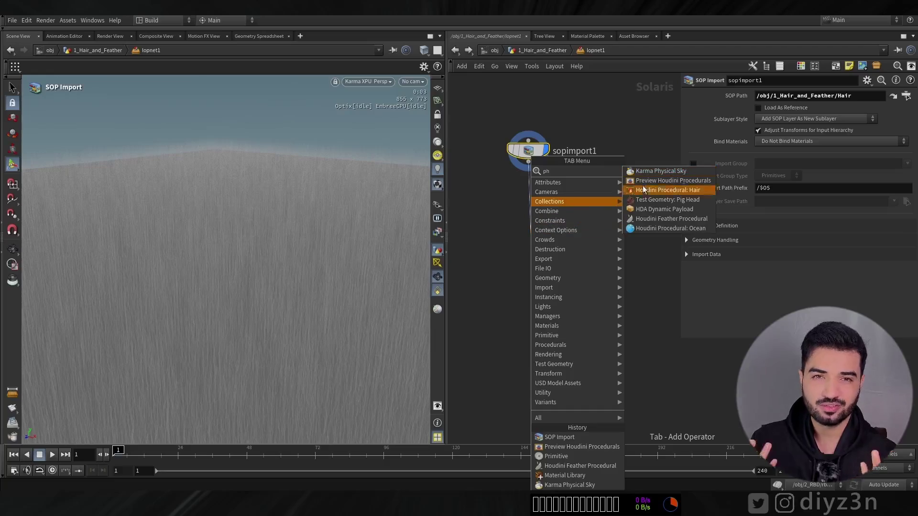
click(664, 172)
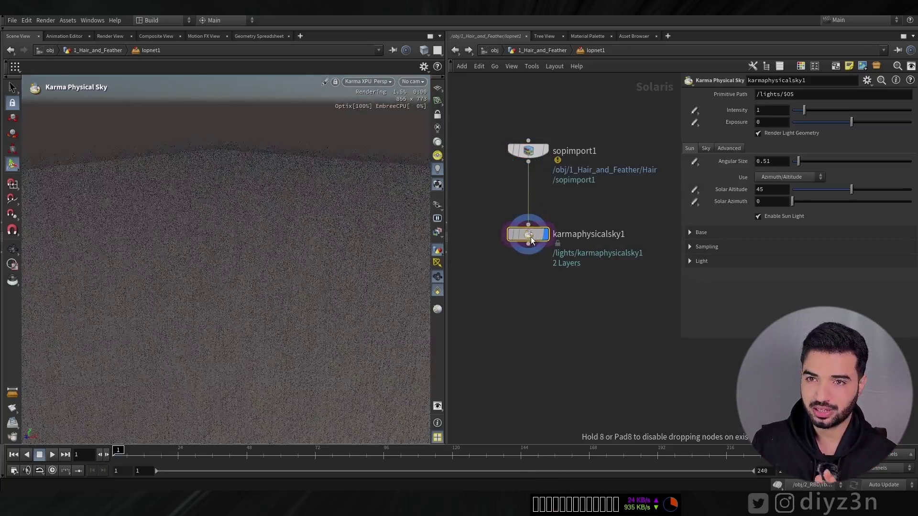
mouse_move(851, 121)
mouse_down()
mouse_move(875, 125)
mouse_move(857, 132)
mouse_up()
drag(263, 254, 258, 241)
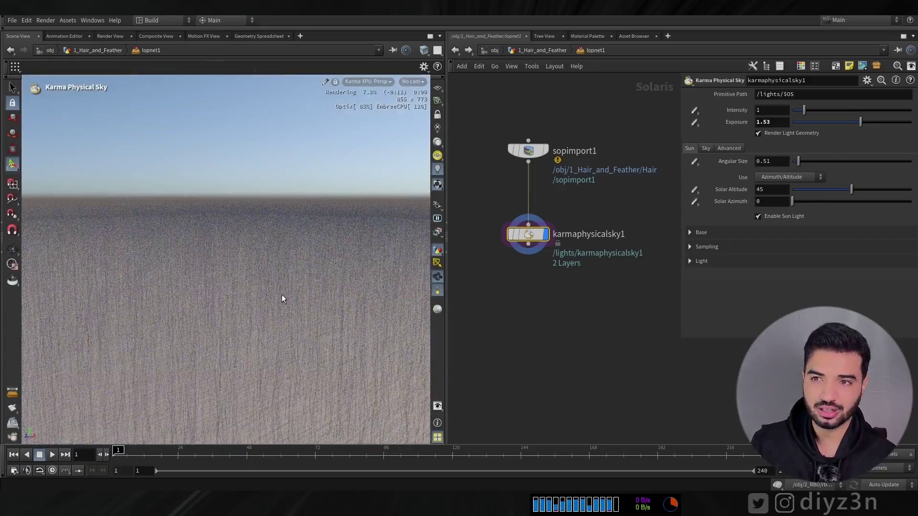
- Back in the geometry network, set hairgen1's thickness to 0.01
click(532, 53)
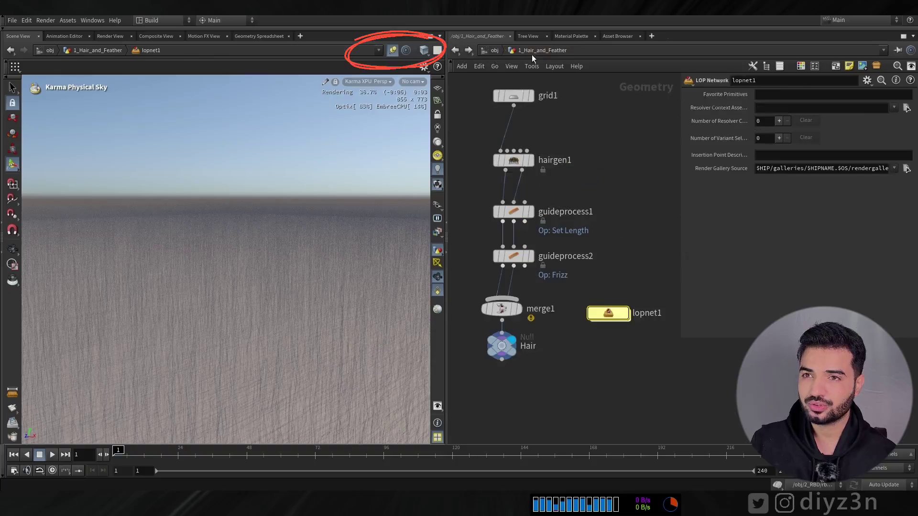
click(513, 162)
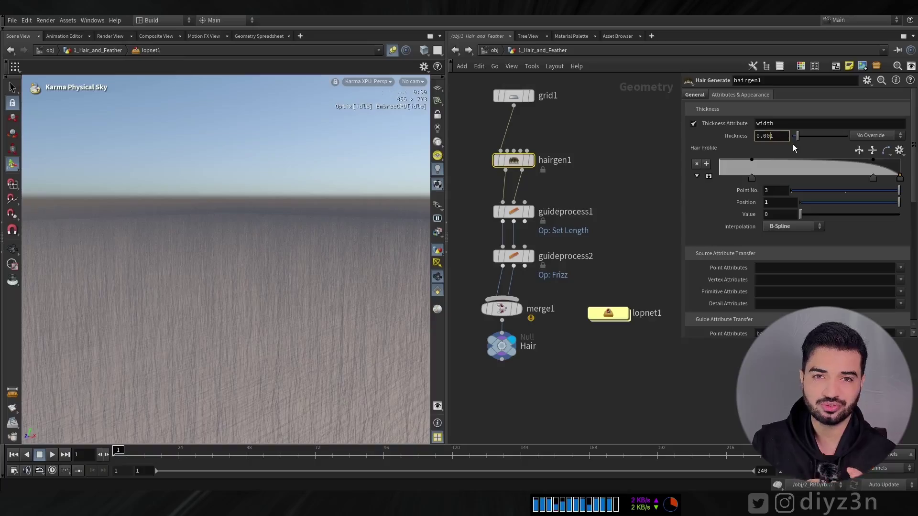
key(BackSpace)
key(Return)
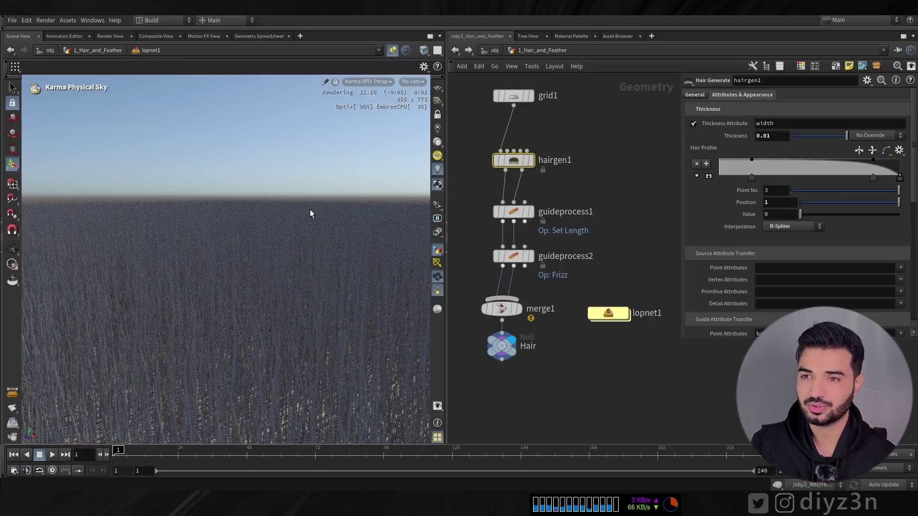
alt+drag(310, 214, 259, 217)
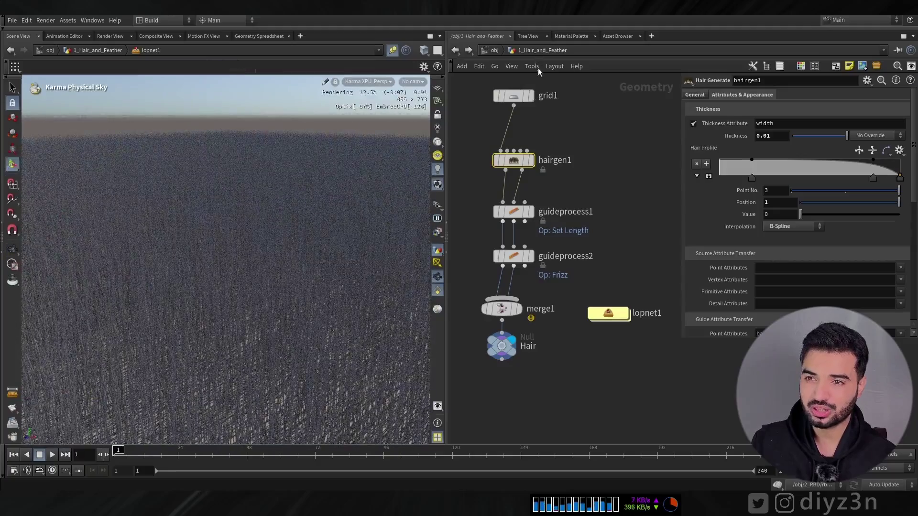
- In lopnet1, add a Material Library node fed by karmaphysicalsky1 and make it the displayed node
double_click(608, 311)
key(Tab)
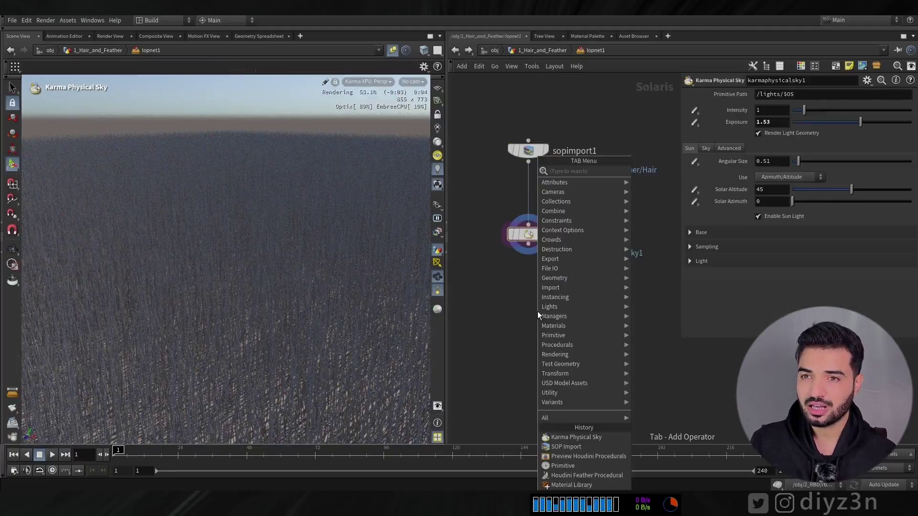
text(mate)
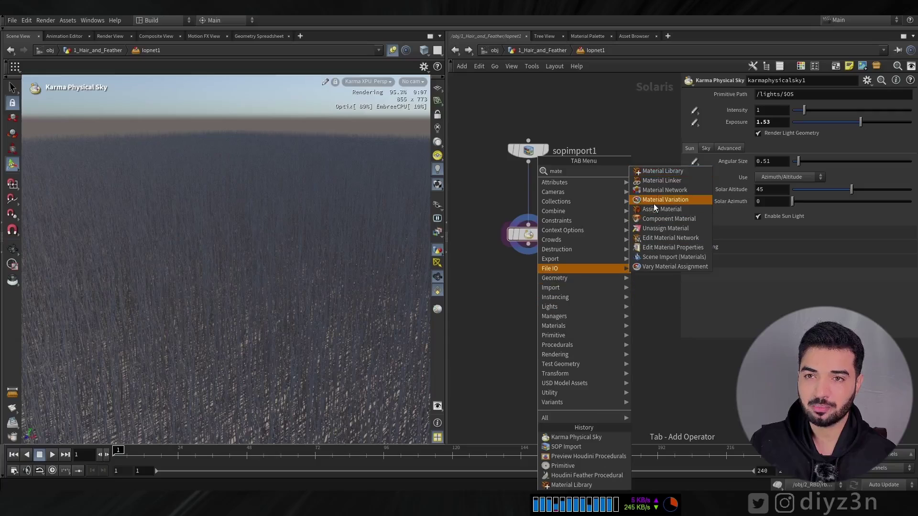
click(667, 171)
click(528, 299)
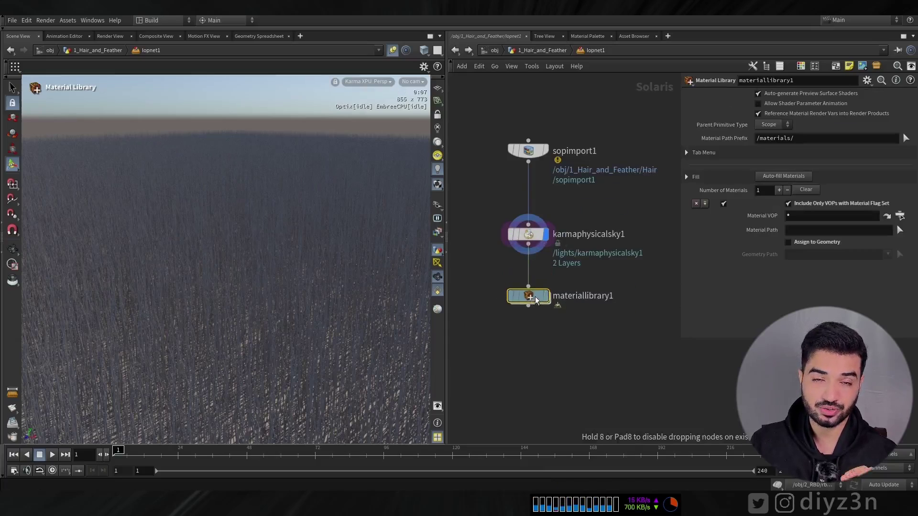
click(555, 283)
- Go inside materiallibrary1 and add a Karma Material Builder
double_click(529, 301)
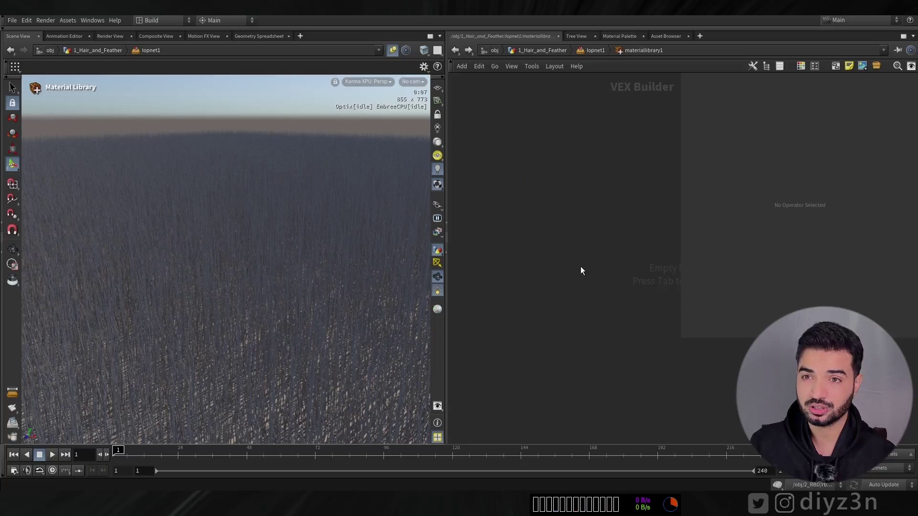
key(Tab)
text(ka)
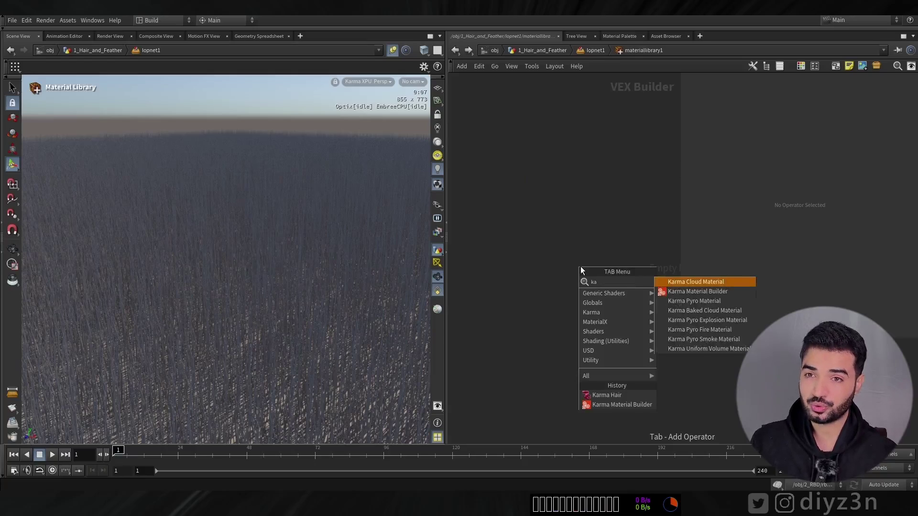
click(689, 293)
click(555, 259)
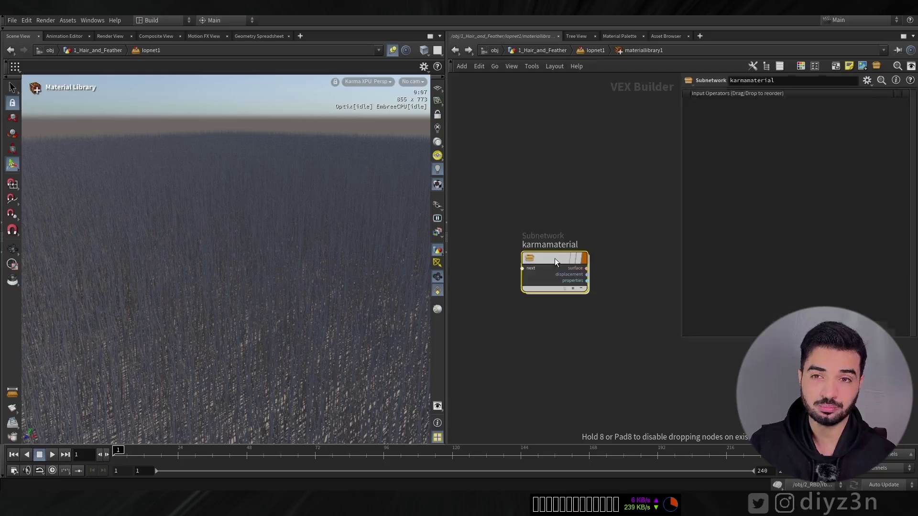
- Inside karmamaterial, add a Karma Hair shader and wire its surface output to the surface input of Material_Outputs
double_click(552, 258)
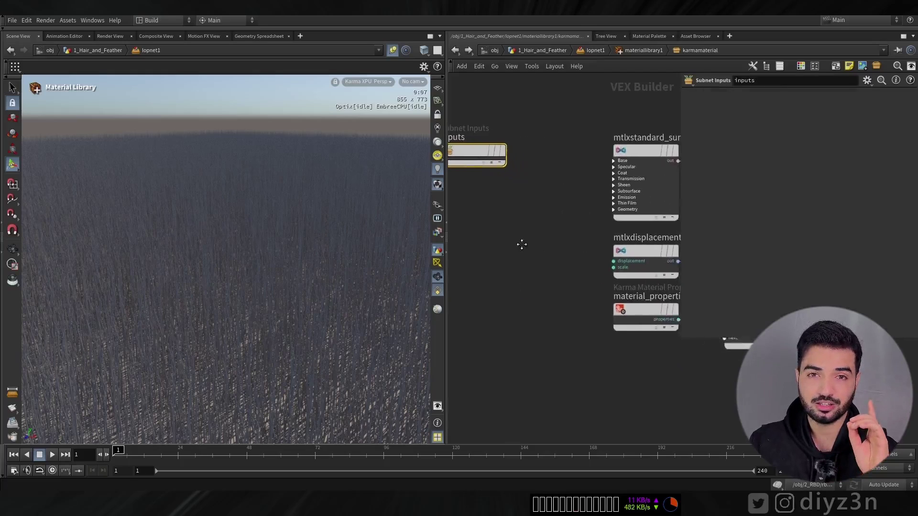
key(Tab)
text(hair)
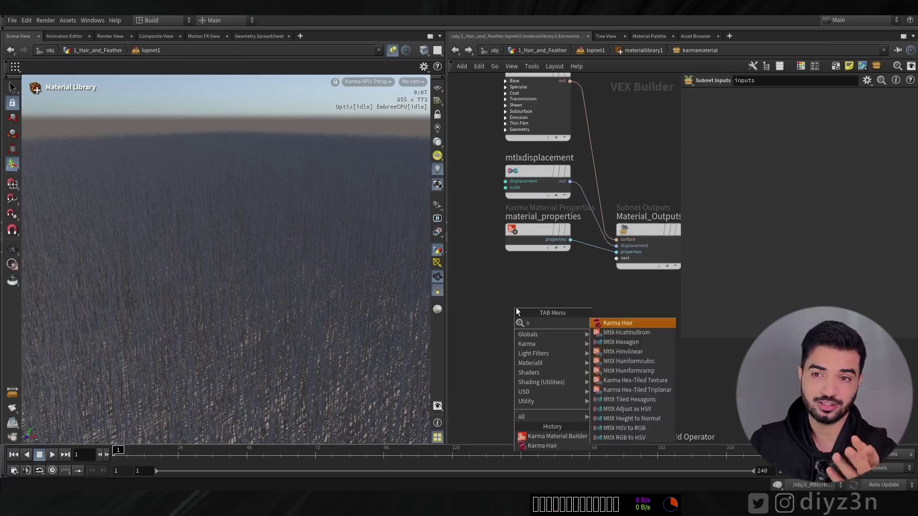
click(621, 322)
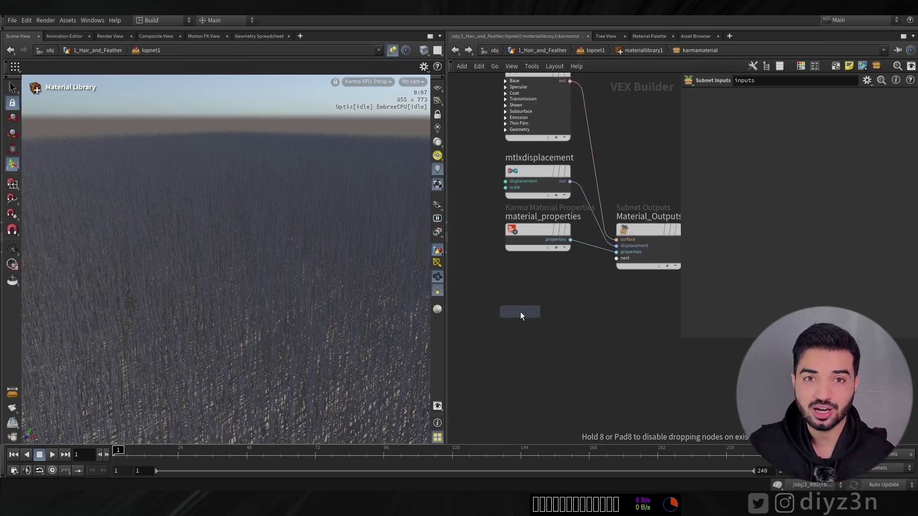
click(521, 312)
drag(553, 321, 616, 240)
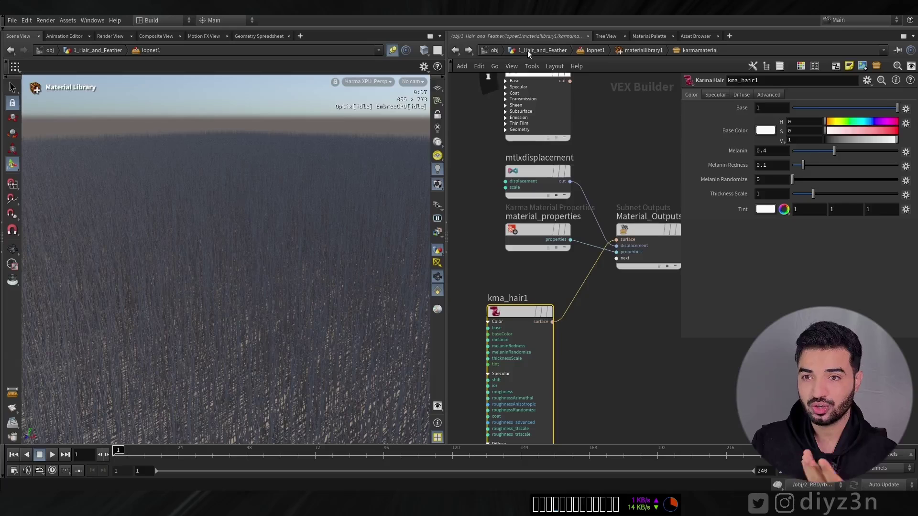
- On materiallibrary1, enable Assign to Geometry and set the geometry path to /sopimport1/curve_0 from the scene graph
click(595, 50)
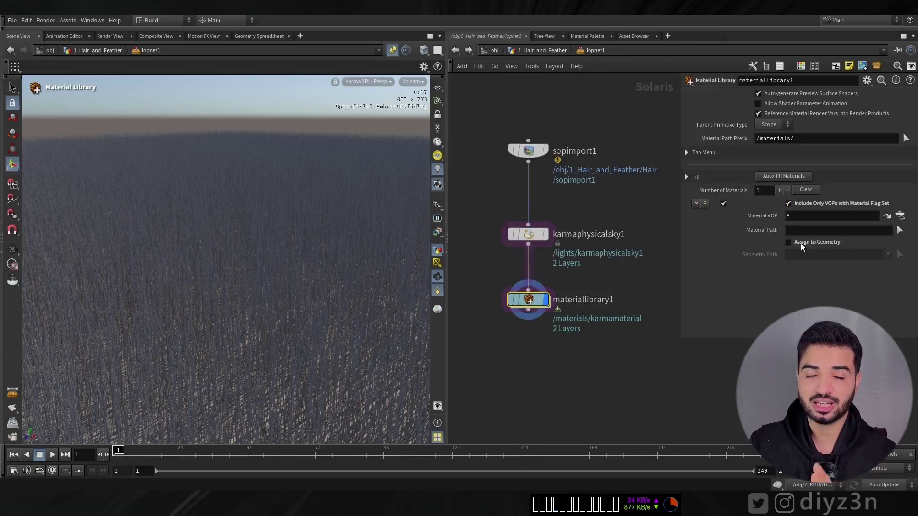
click(2, 155)
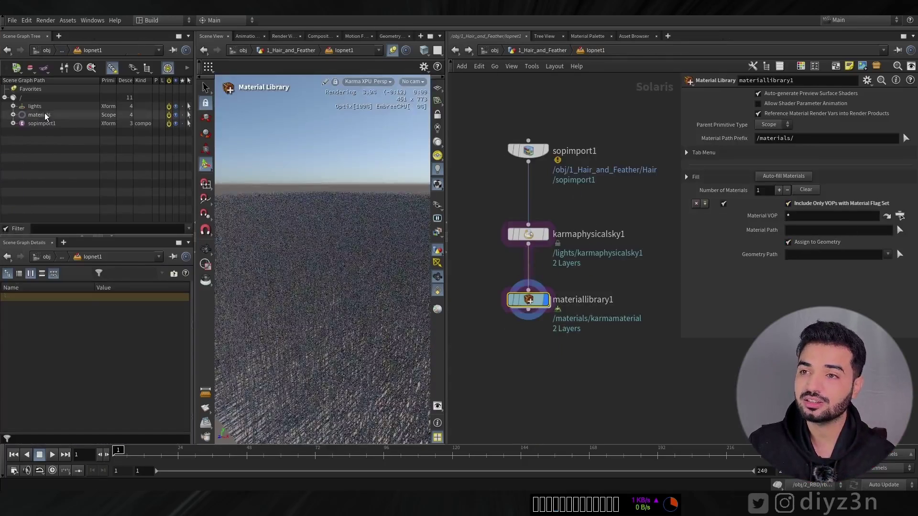
click(13, 124)
click(13, 114)
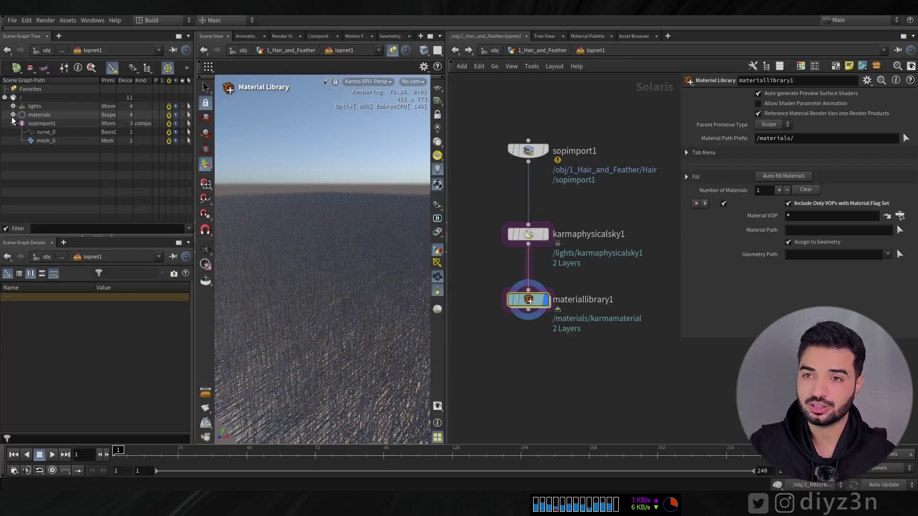
click(46, 149)
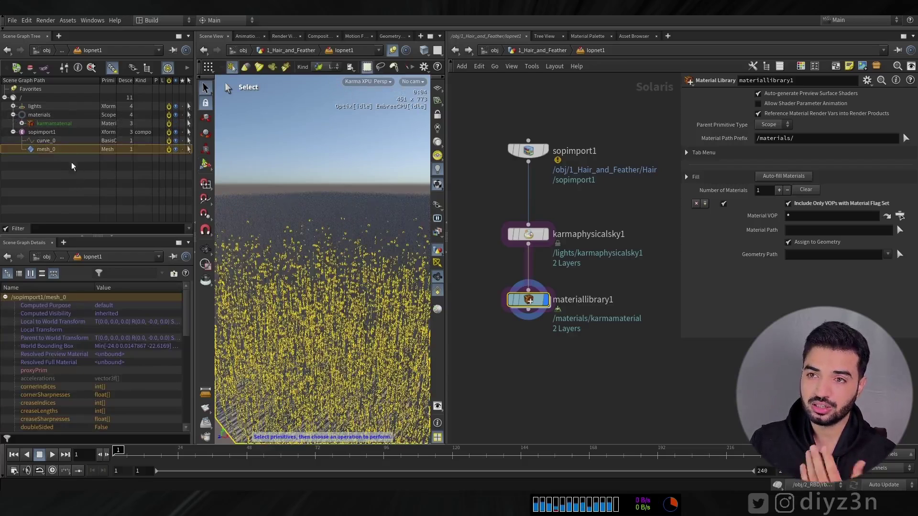
click(54, 141)
drag(13, 149, 819, 255)
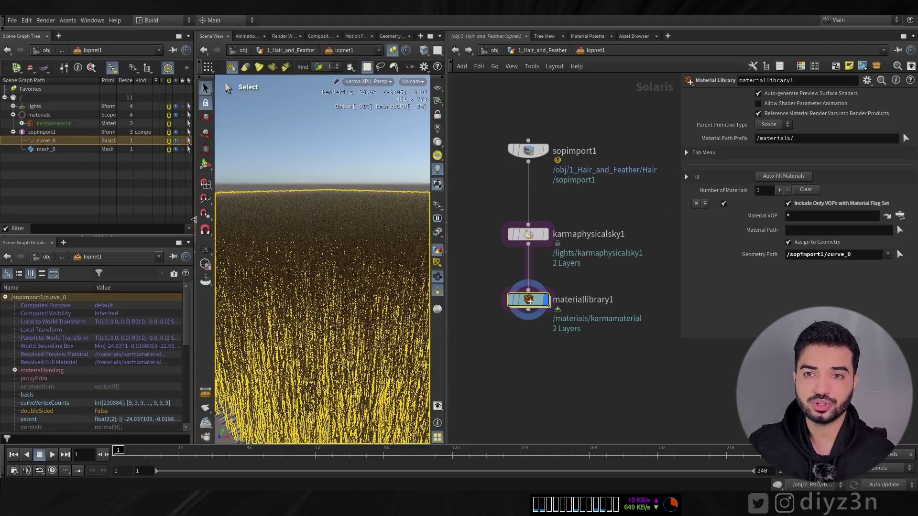
- Collapse the scene graph panes and clear the curve selection to check the shaded hair in the viewport
click(194, 222)
click(589, 340)
click(1, 165)
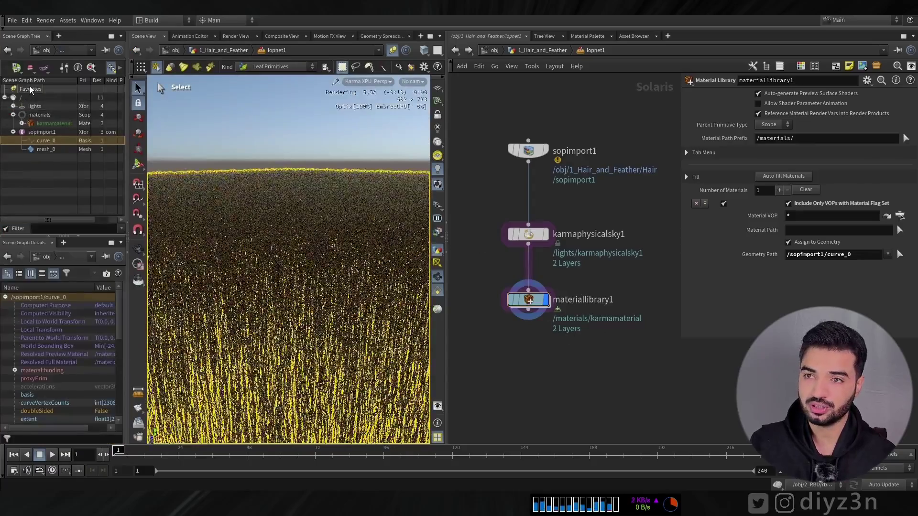
click(126, 215)
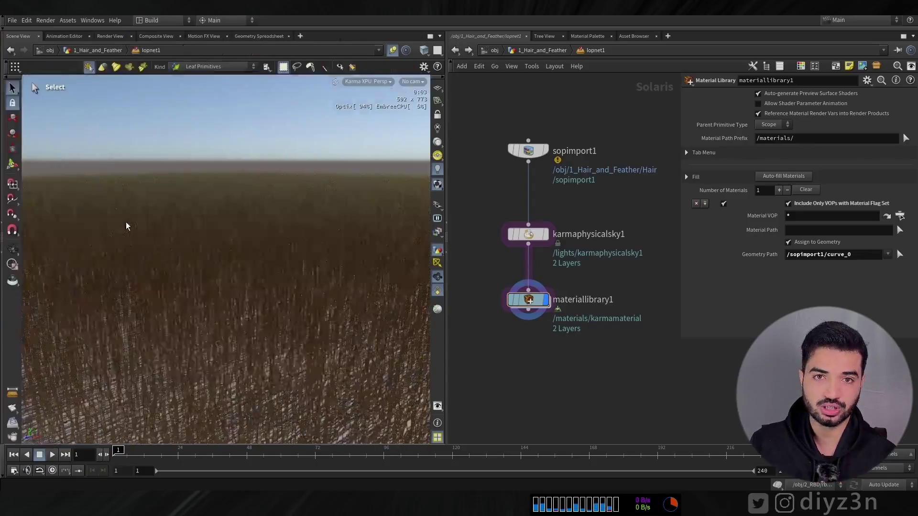
key(Escape)
drag(252, 190, 229, 166)
alt+right_drag(229, 166, 256, 179)
- Make room between sopimport1 and karmaphysicalsky1 and insert a second SOP Import node there
middle_drag(577, 239, 577, 205)
drag(527, 265, 527, 312)
drag(531, 206, 531, 242)
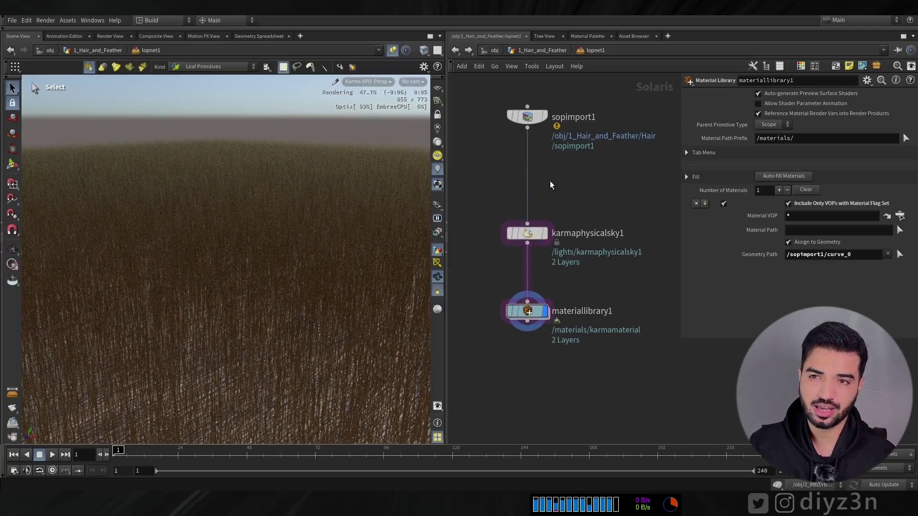
key(Tab)
text(sop)
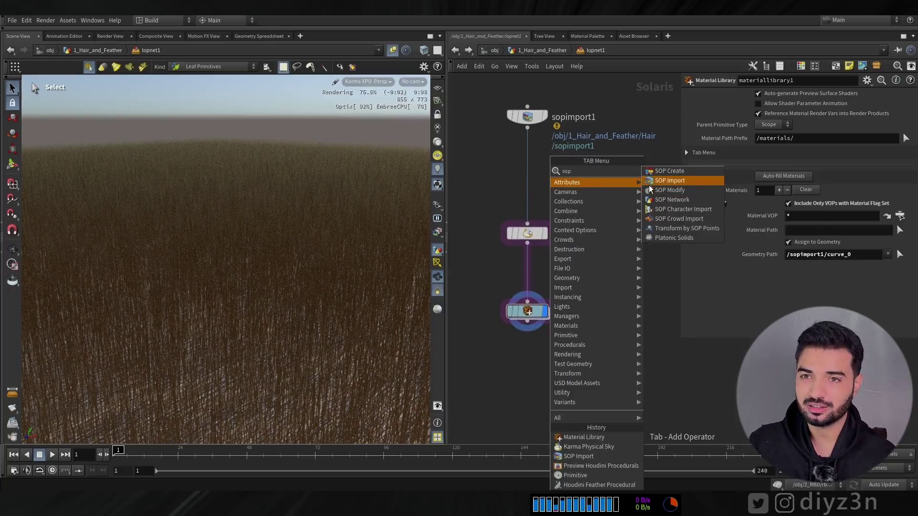
click(670, 180)
click(599, 180)
- Set the SOP Path of sopimport2 to /obj/2_RBD to bring the house into the scene
click(906, 95)
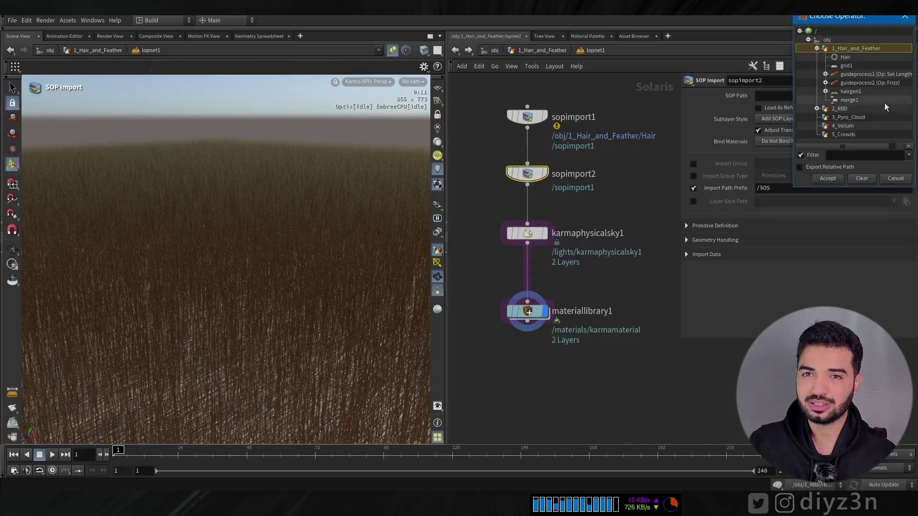
click(817, 48)
click(817, 57)
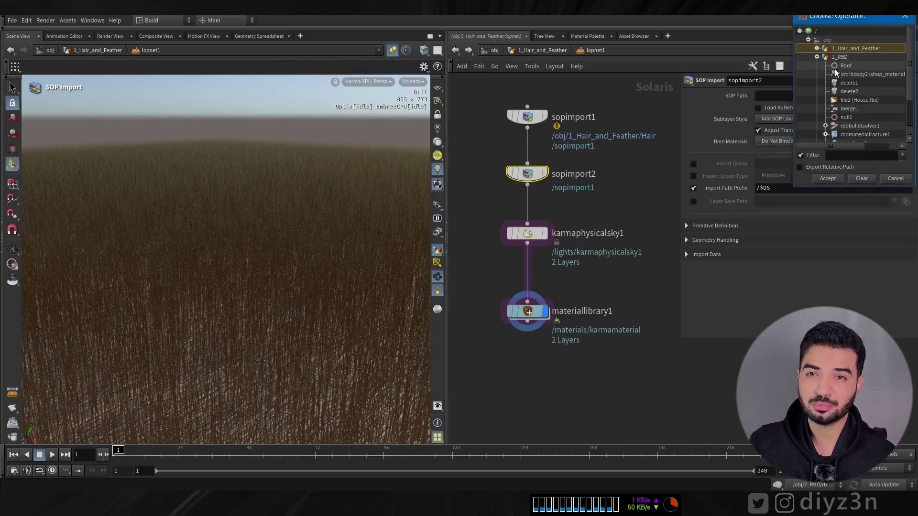
double_click(840, 57)
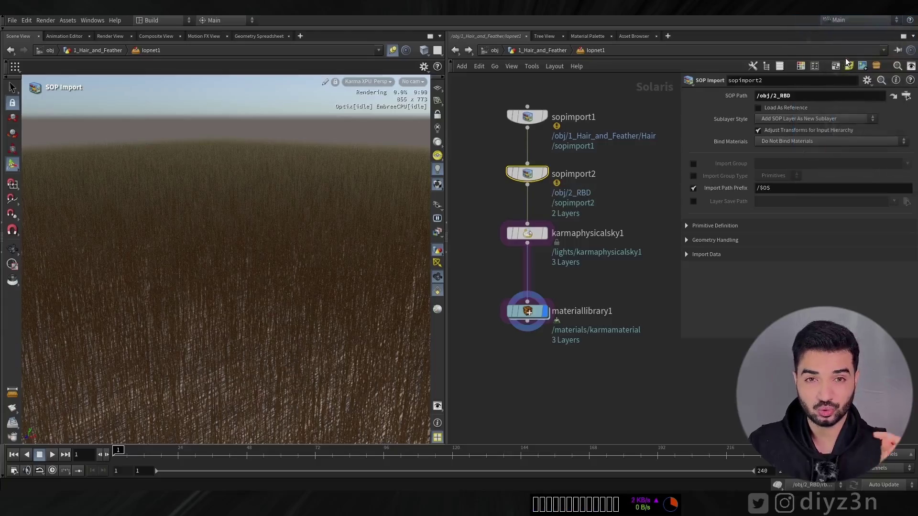
alt+drag(194, 134, 274, 186)
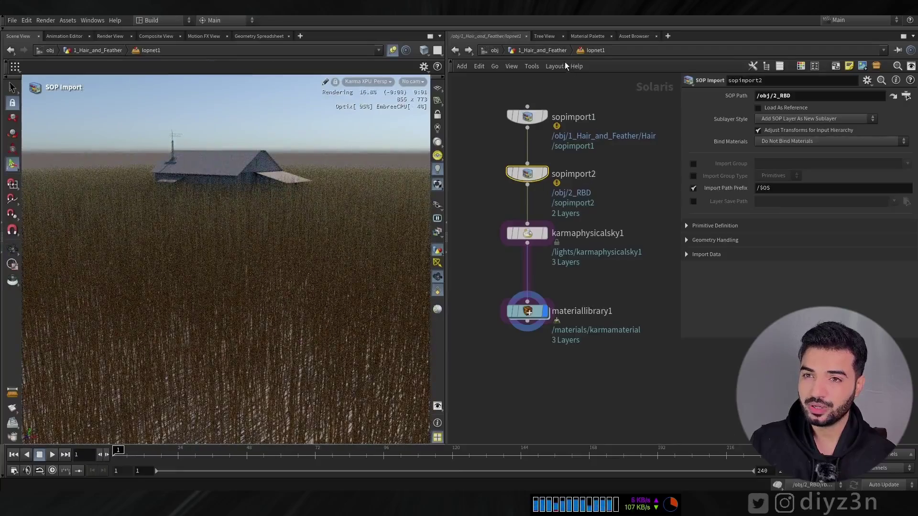
- In the 1_Hair_and_Feather network, set guideprocess1's Max Length to 1
click(558, 52)
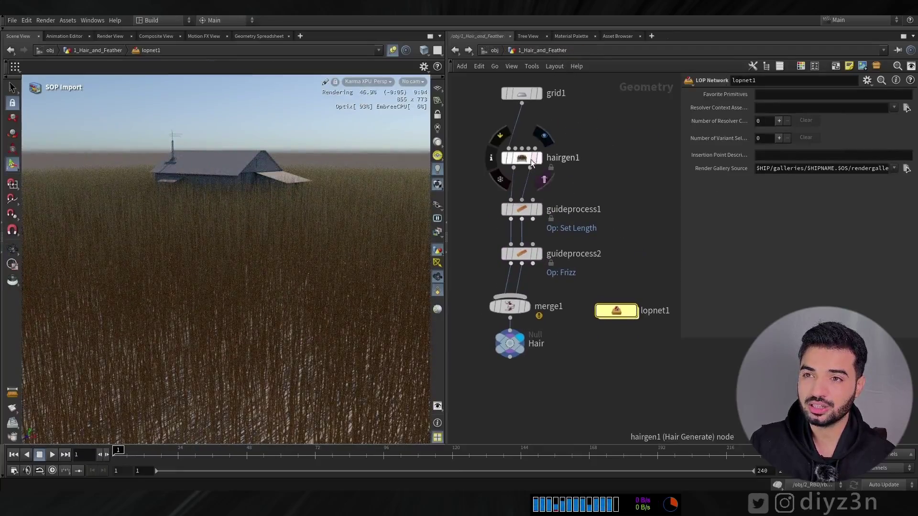
mouse_move(531, 253)
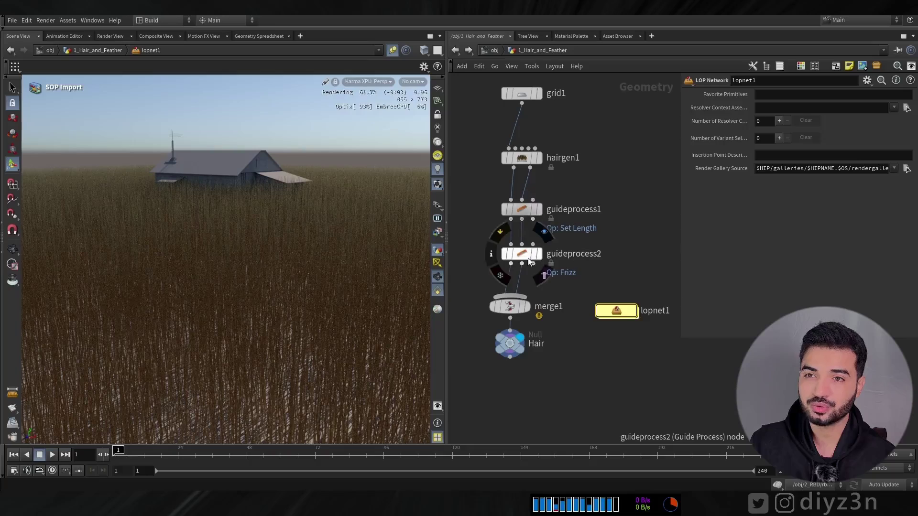
click(524, 210)
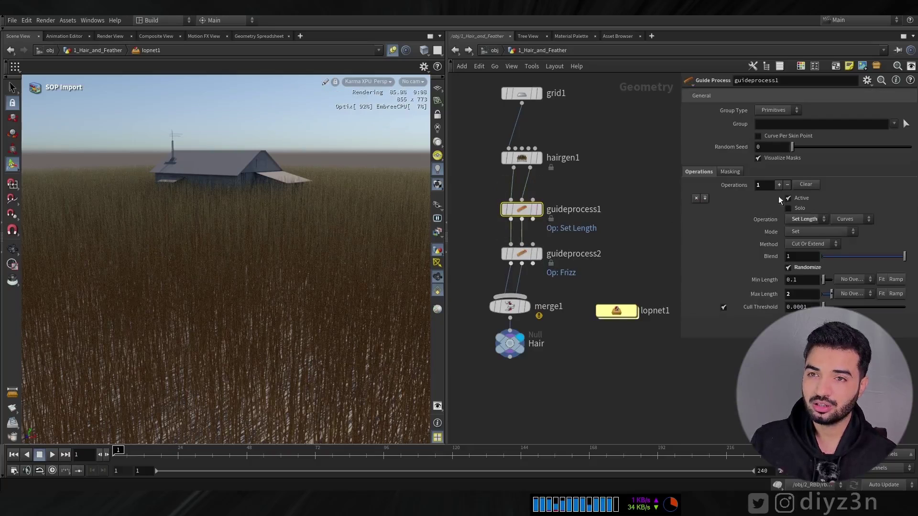
click(808, 294)
text(1)
key(Return)
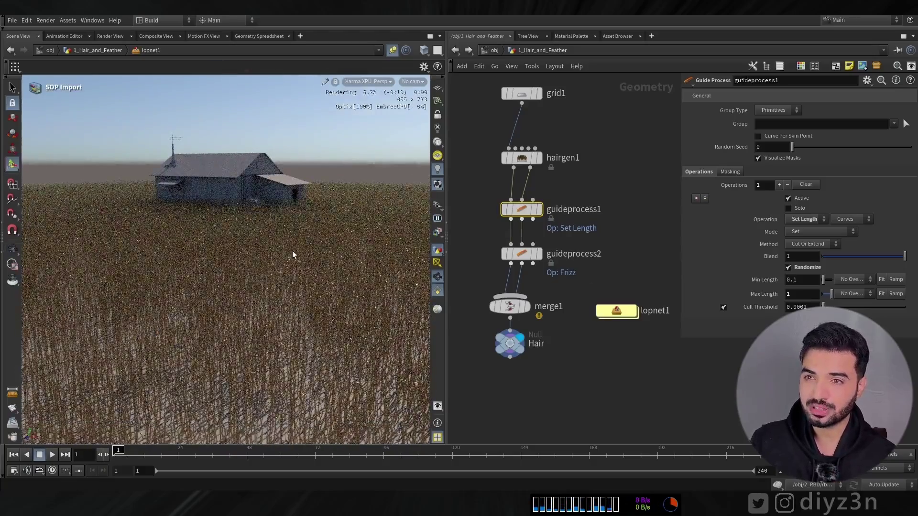
- Set hairgen1's Density to 500
click(522, 158)
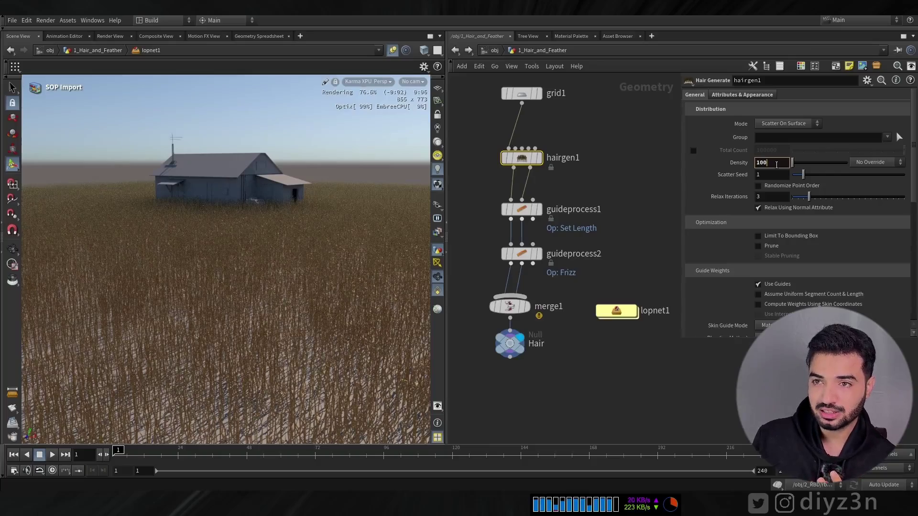
key(BackSpace)
key(BackSpace)
key(BackSpace)
text(500)
key(Return)
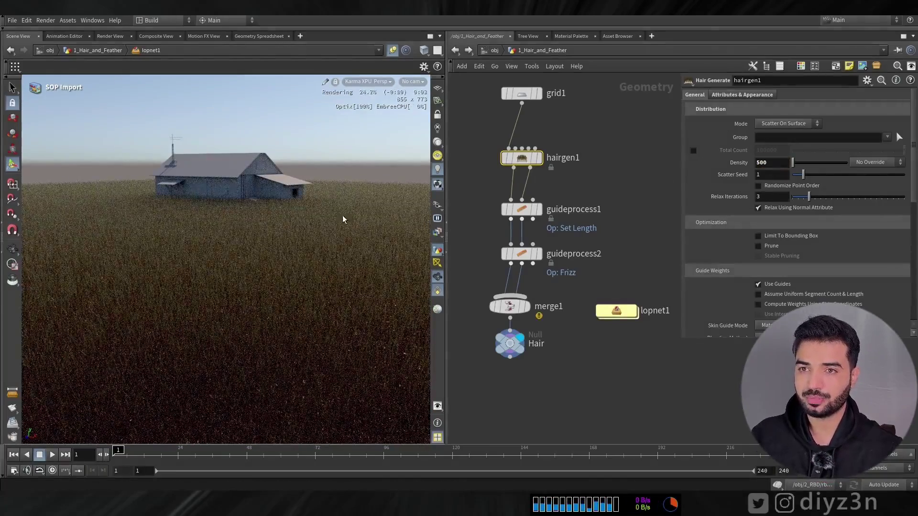
- Go into lopnet1's karmamaterial and delete the unused surface shader above mtlxdisplacement
double_click(616, 311)
double_click(534, 312)
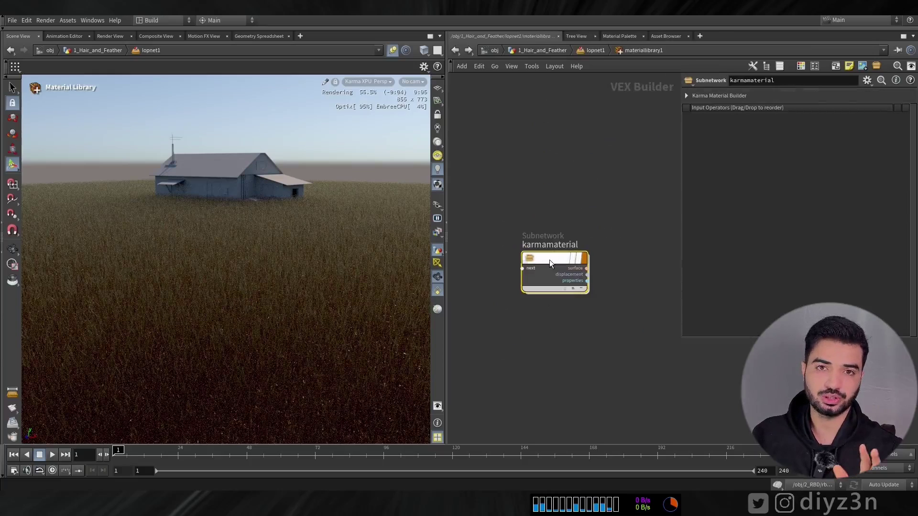
double_click(549, 260)
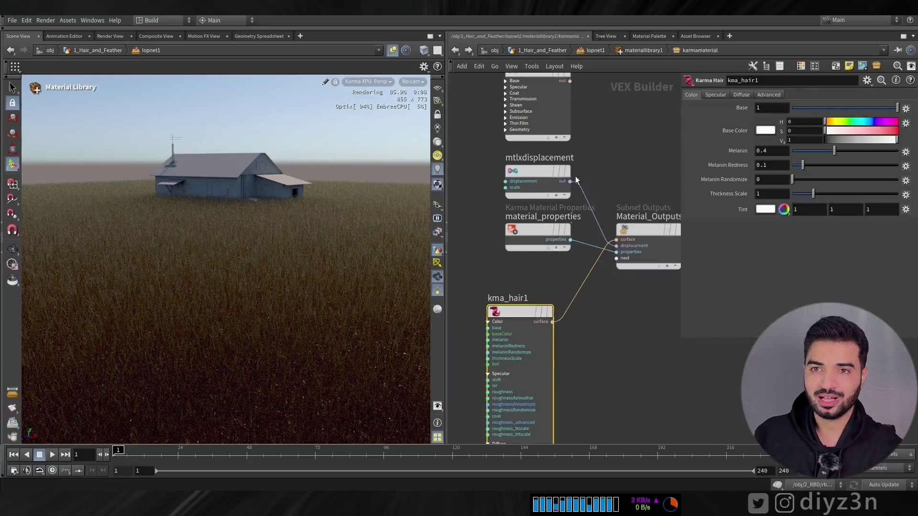
click(555, 125)
key(Delete)
- On kma_hair1, set the Base Color to green with H 126, S 1 and V 0.417, and Melanin to about 0.364
click(529, 312)
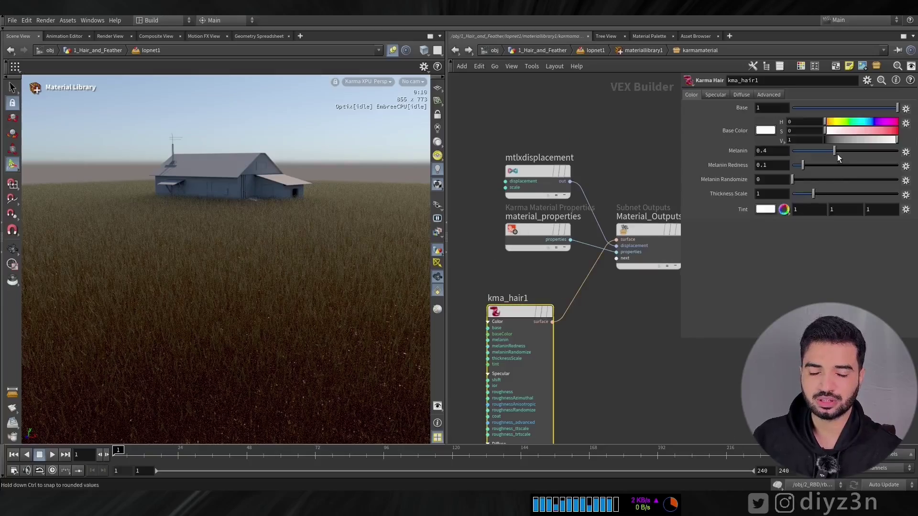
drag(835, 151, 813, 150)
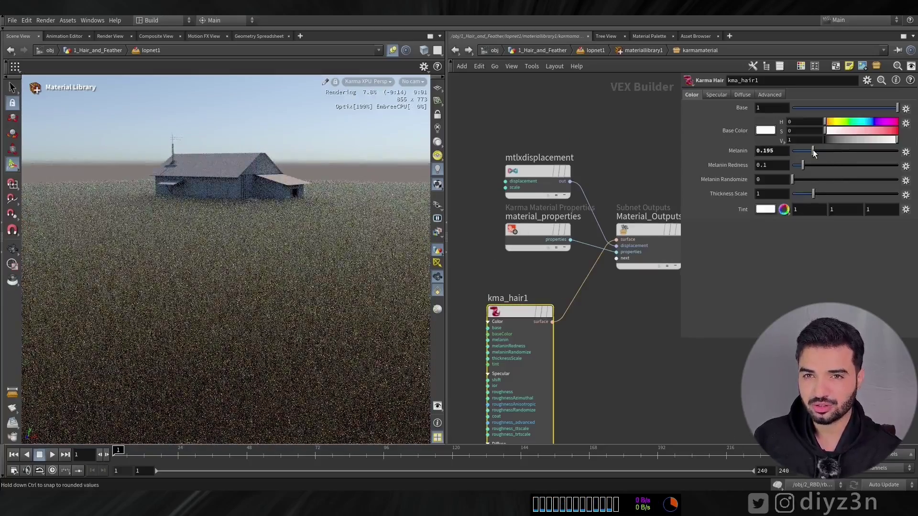
drag(855, 132, 899, 133)
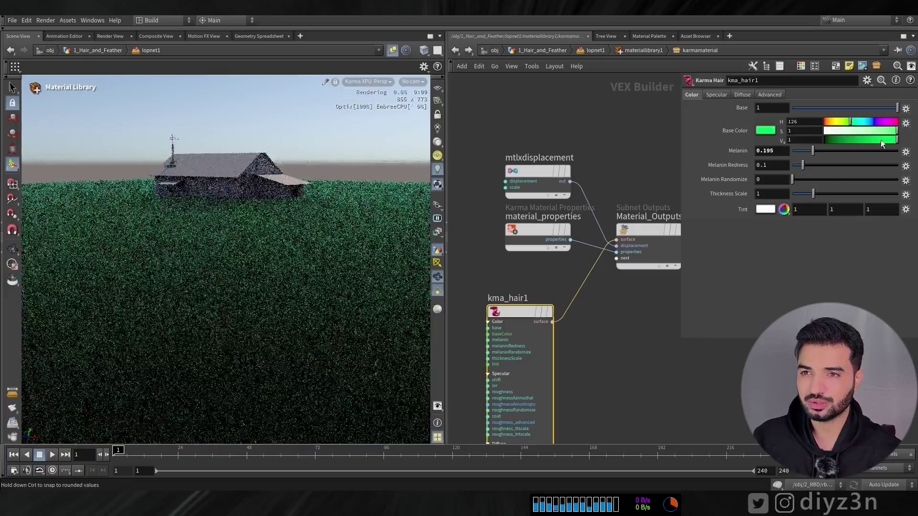
click(843, 140)
click(856, 139)
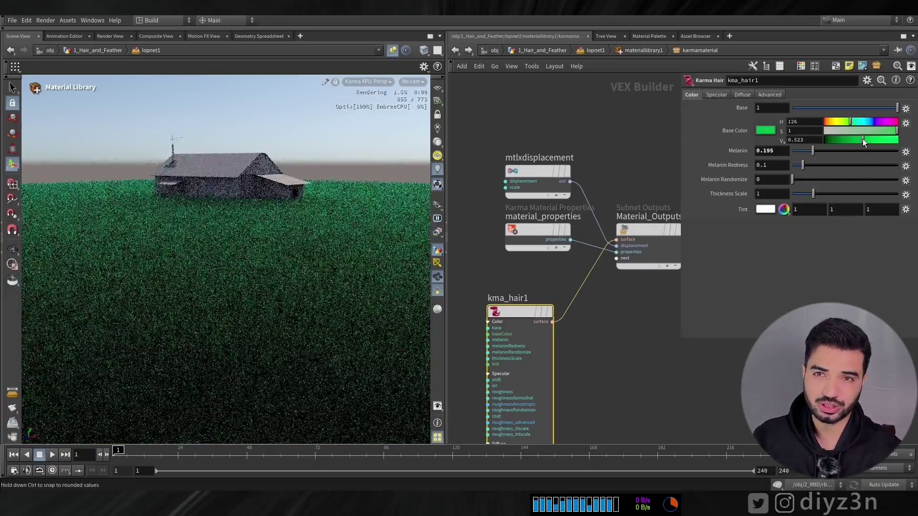
drag(831, 151, 834, 151)
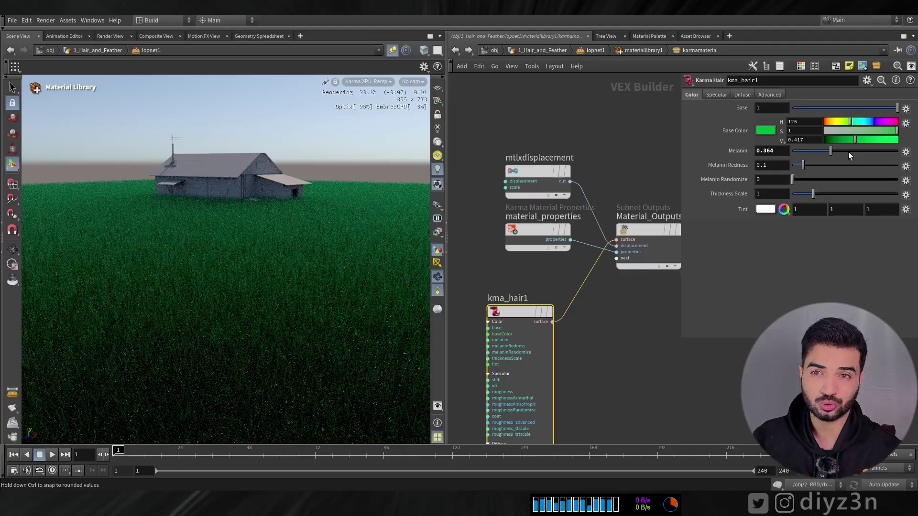
- Set kma_hair1's specular Roughness to 0.2 and its Thickness Scale to 1.43
click(724, 94)
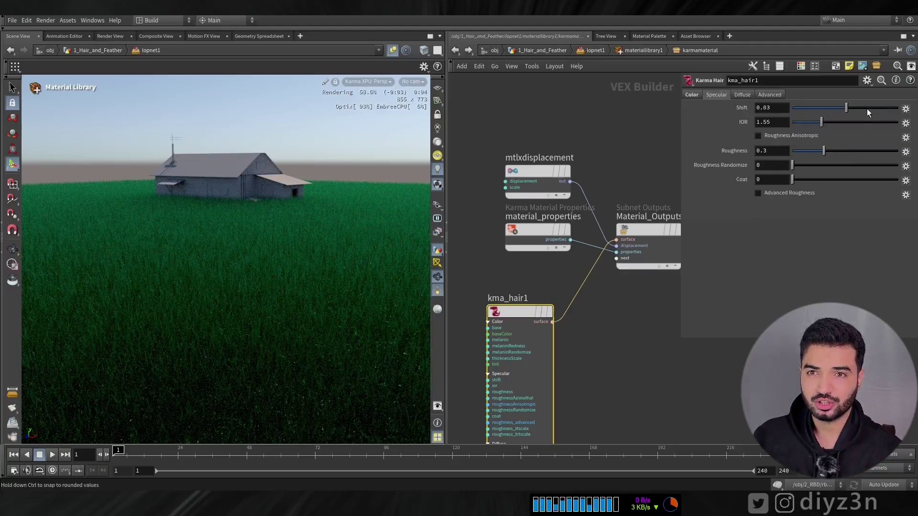
drag(834, 151, 805, 153)
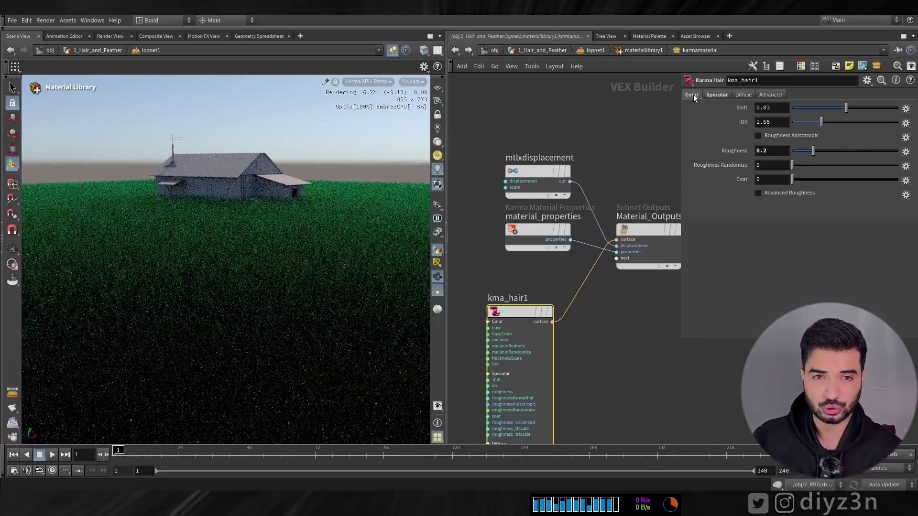
click(692, 95)
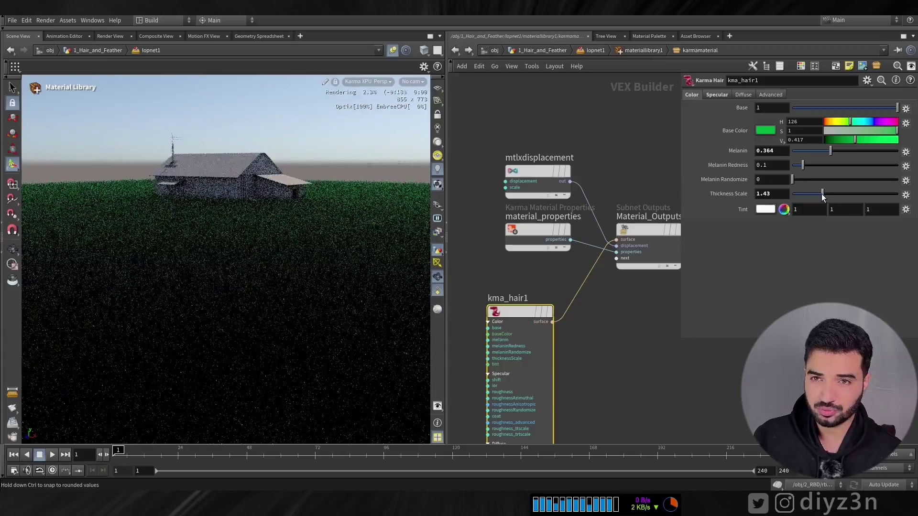
- Back in lopnet1, set karmaphysicalsky1's Solar Altitude to about 13.8 and Solar Azimuth to 44
click(592, 51)
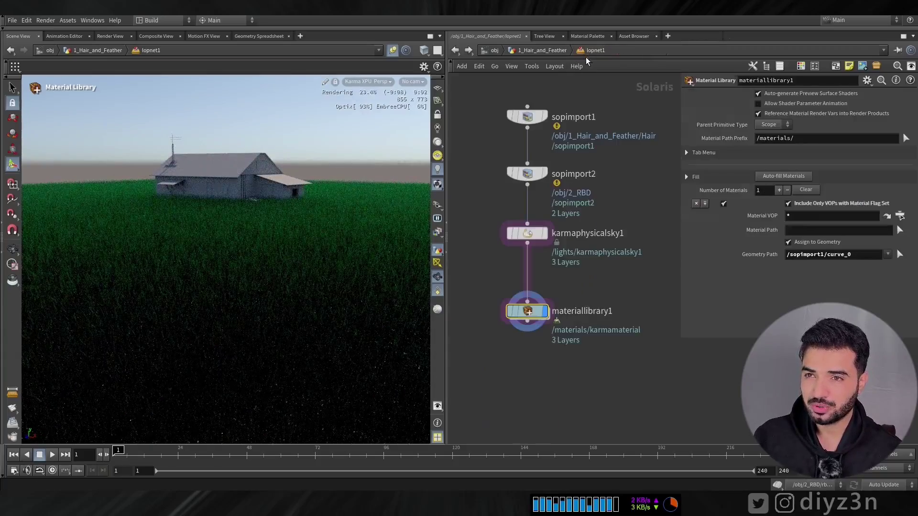
click(545, 236)
mouse_move(816, 193)
mouse_down()
mouse_move(804, 205)
mouse_move(838, 189)
mouse_move(893, 190)
mouse_move(811, 190)
mouse_move(816, 204)
mouse_move(834, 203)
mouse_move(803, 205)
mouse_up()
click(821, 190)
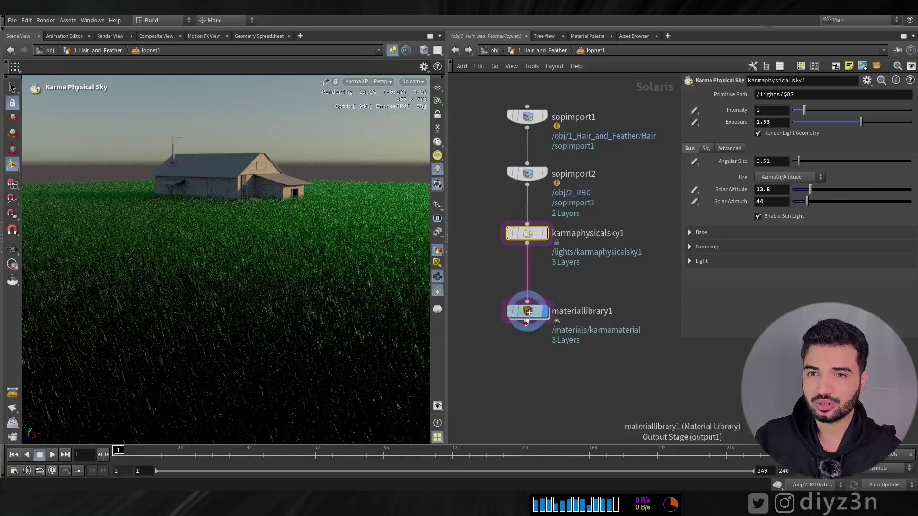
- Return to kma_hair1 in karmamaterial and set Melanin to about 0.259, the Base Color hue to 72 and Thickness Scale to 1.66
double_click(527, 312)
double_click(557, 297)
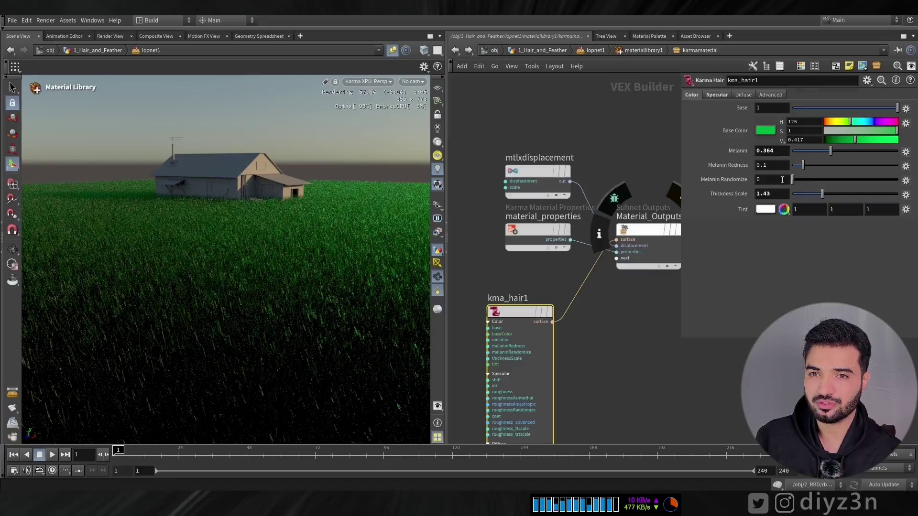
mouse_move(830, 151)
mouse_down()
mouse_move(855, 151)
mouse_move(837, 150)
mouse_move(807, 172)
mouse_move(820, 152)
mouse_up()
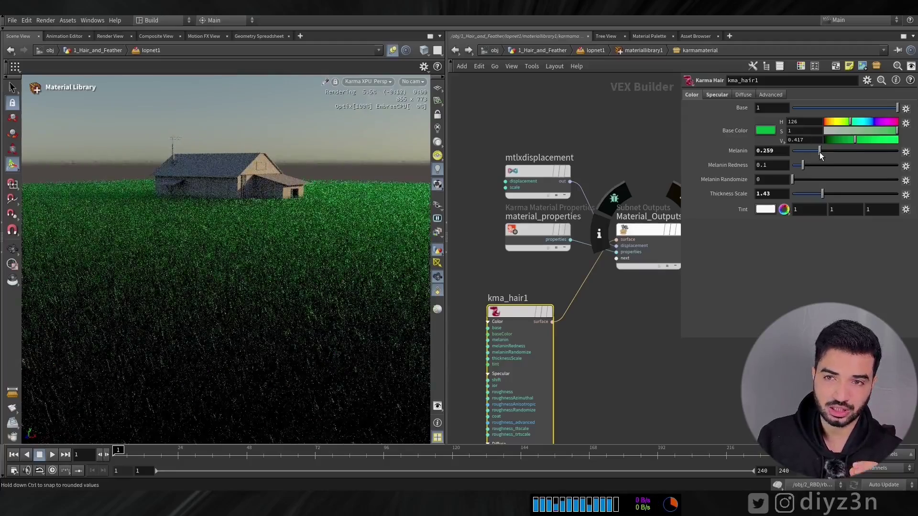
click(840, 123)
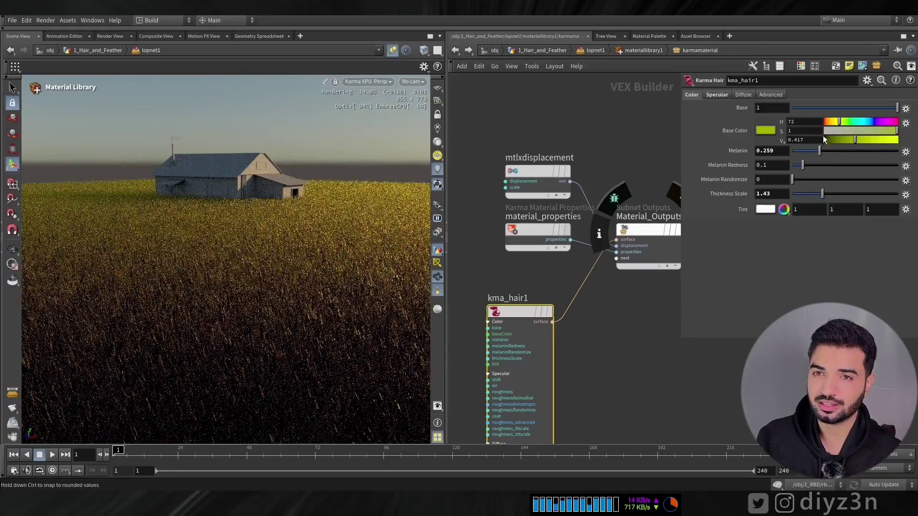
drag(824, 194, 827, 194)
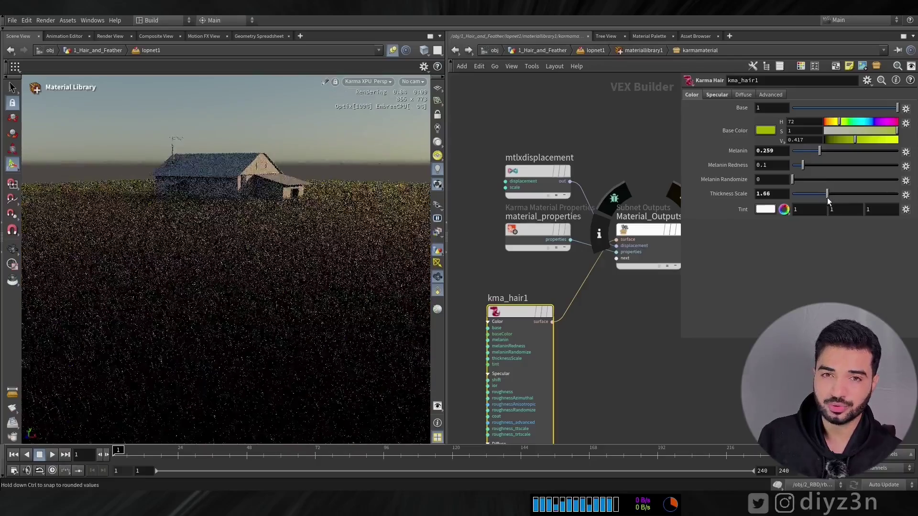
- Set kma_hair1's Diffuse to about 0.073 and its Diffuse Color to green with H 112, S 1 and V 1
click(744, 94)
drag(792, 107, 806, 107)
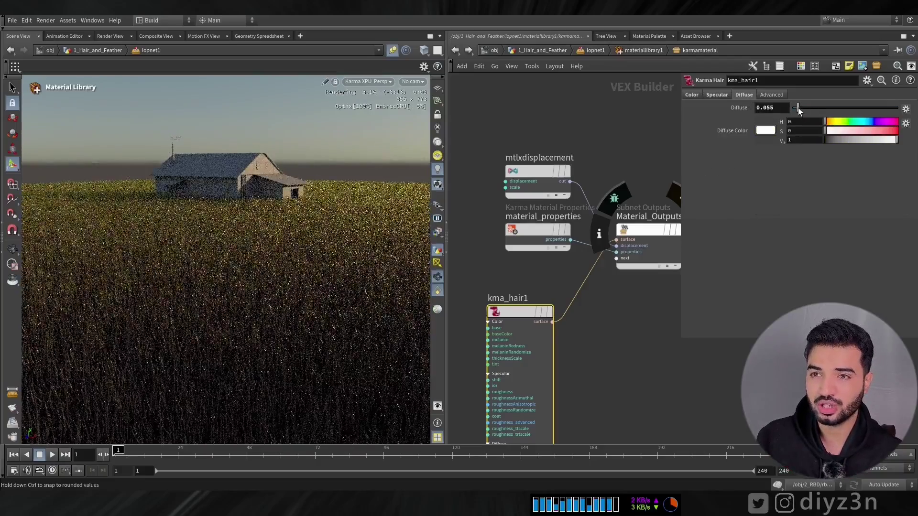
click(848, 124)
drag(852, 131, 898, 132)
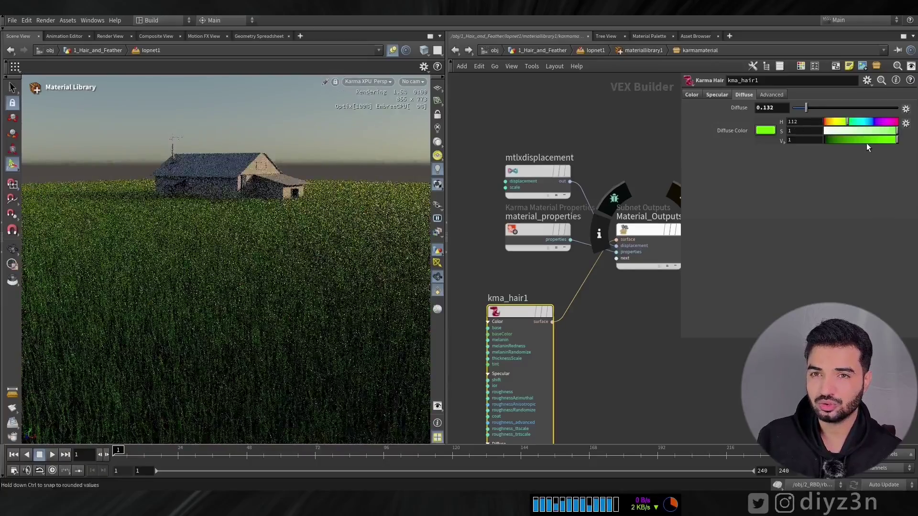
drag(806, 108, 799, 109)
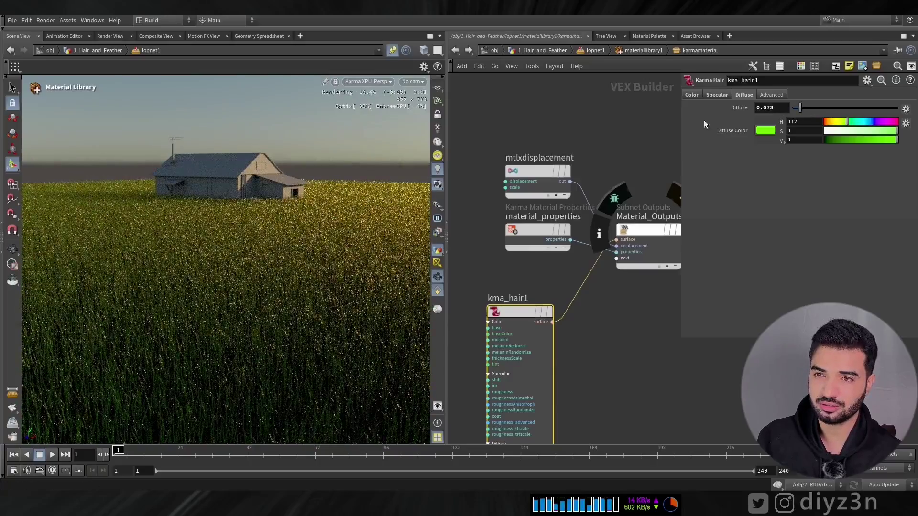
- Back in lopnet1, set karmaphysicalsky1's sun Angular Size to 10
mouse_move(264, 213)
alt+mouse_down()
mouse_move(266, 193)
mouse_move(260, 201)
alt+mouse_up()
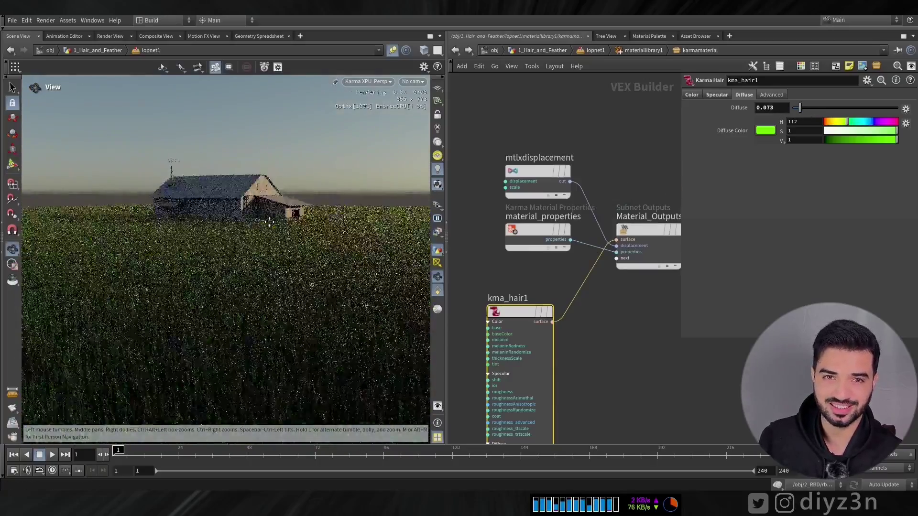
alt+right_drag(261, 201, 234, 216)
alt+drag(266, 208, 271, 202)
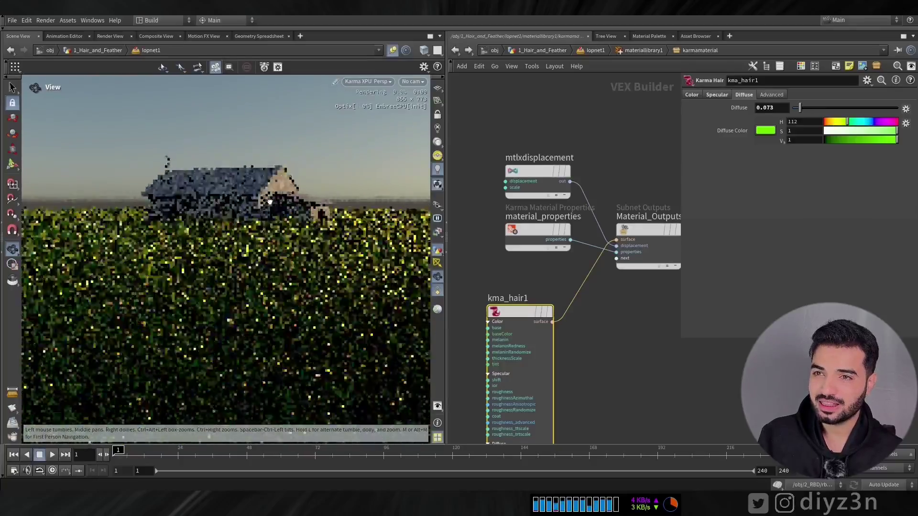
alt+right_drag(269, 212, 309, 181)
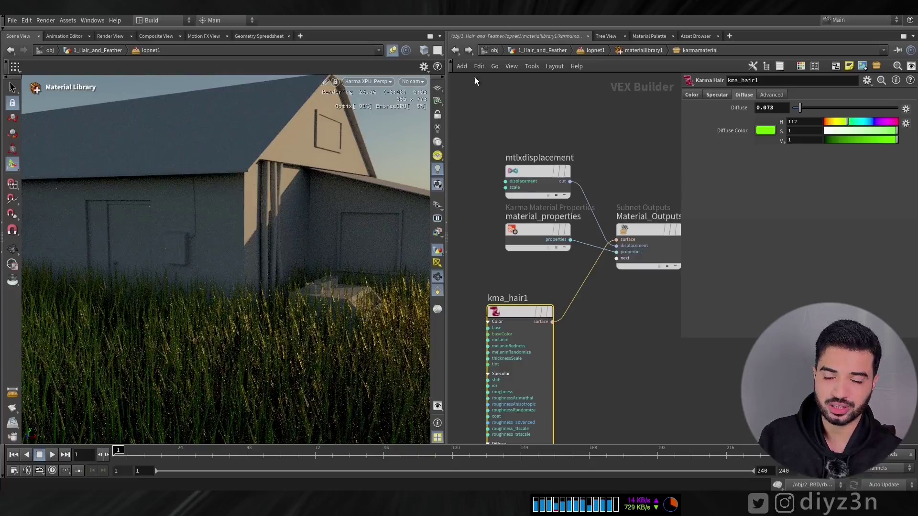
click(594, 50)
click(527, 234)
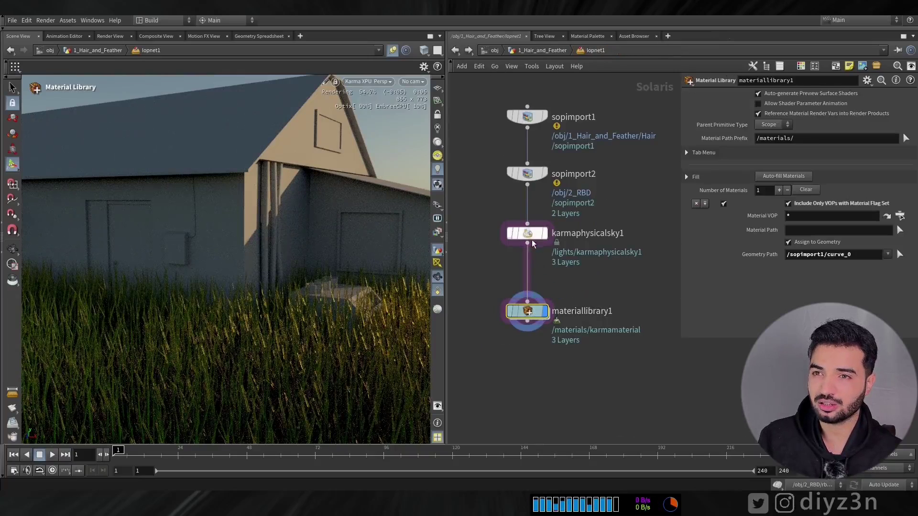
drag(814, 165, 887, 162)
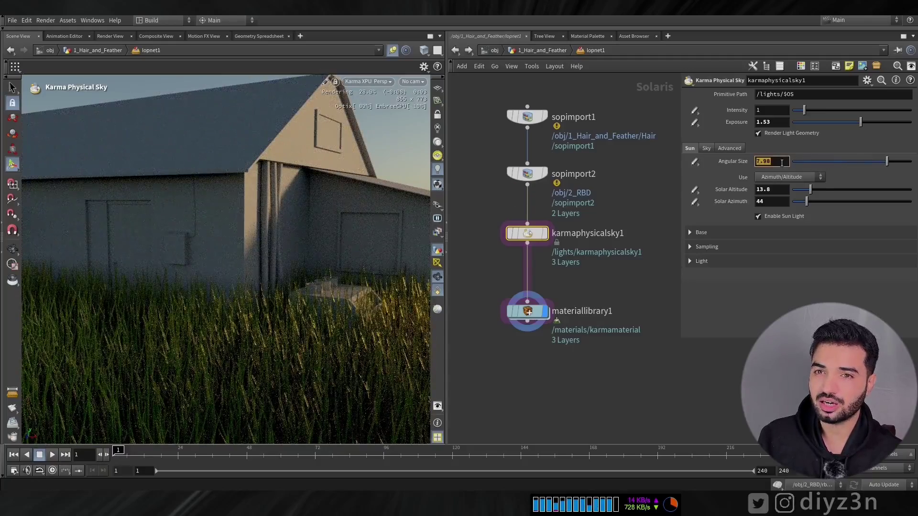
key(Return)
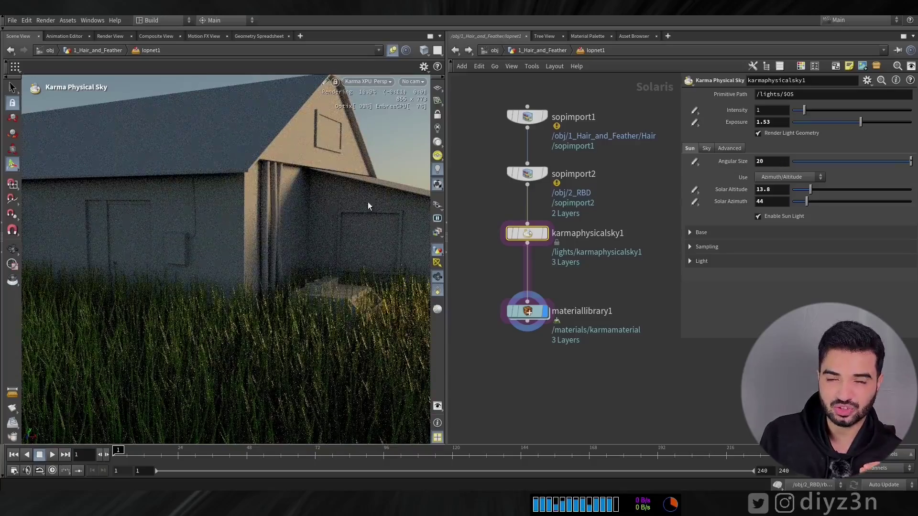
key(Return)
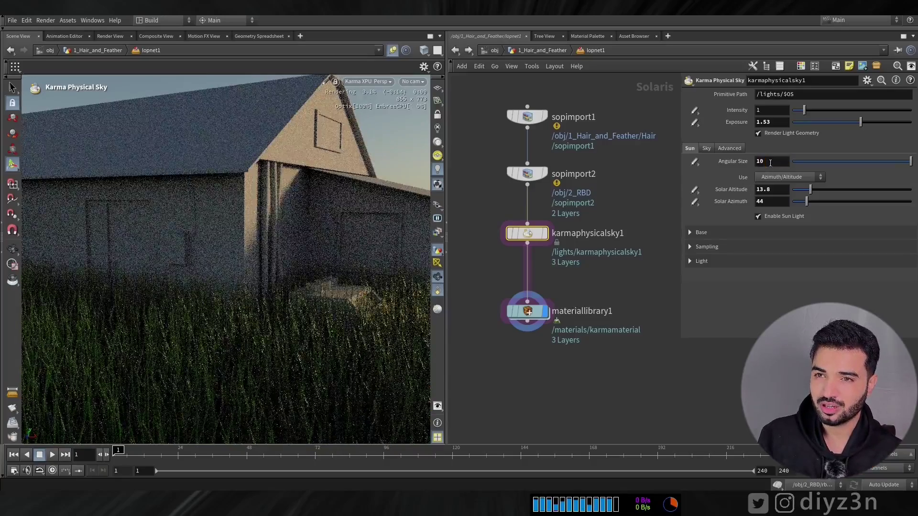
- Set karmaphysicalsky1's Solar Azimuth to 240, save the scene and nudge the Solar Altitude slightly higher
alt+right_drag(297, 243, 212, 223)
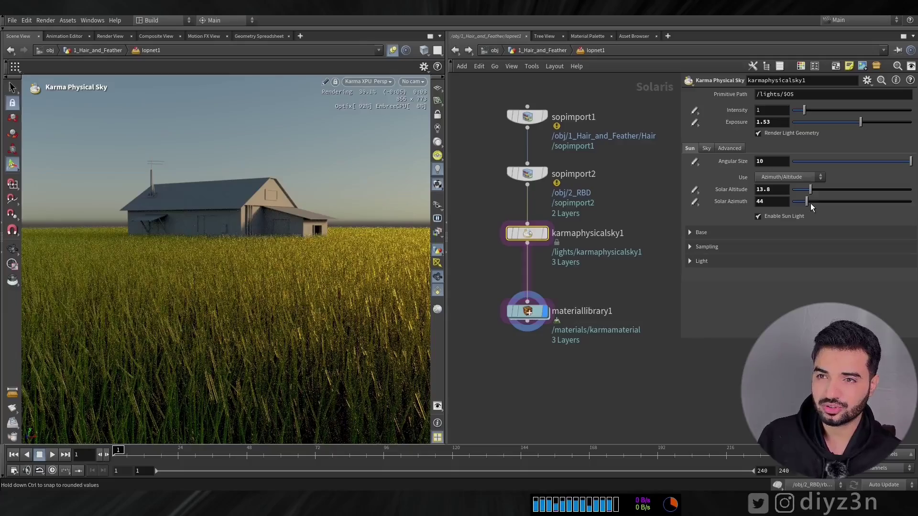
drag(811, 203, 871, 196)
key(ctrl+s)
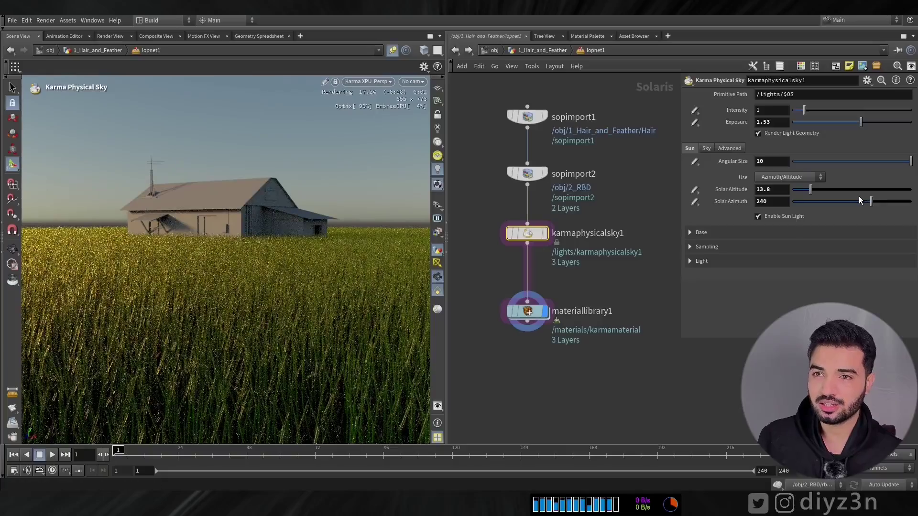
mouse_move(811, 188)
mouse_down()
mouse_move(803, 188)
mouse_move(814, 188)
mouse_up()
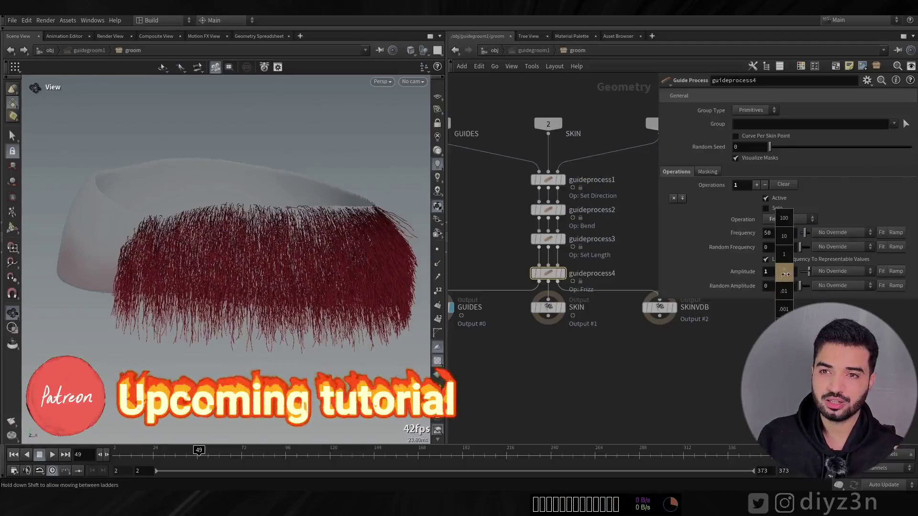
mouse_move(316, 250)
mouse_down()
mouse_move(281, 270)
mouse_move(309, 266)
mouse_up()
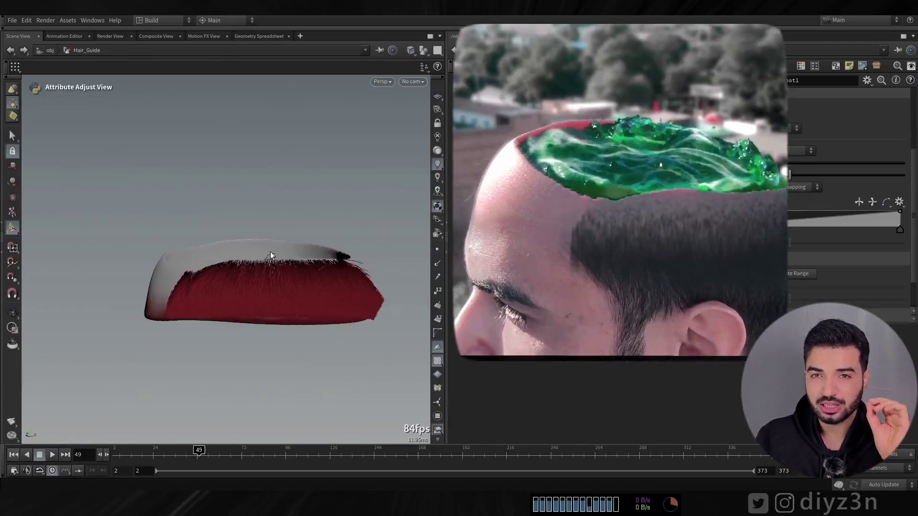
alt+drag(271, 252, 277, 273)
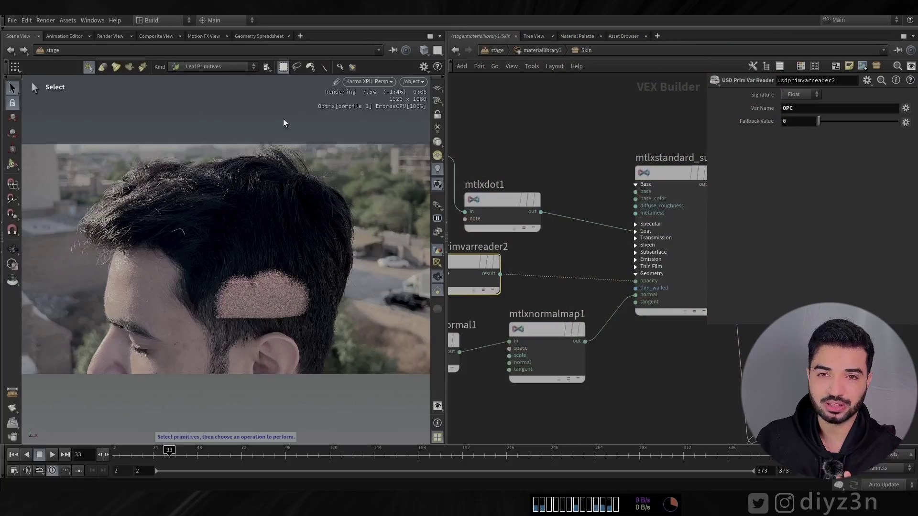
key(Escape)
drag(199, 273, 308, 287)
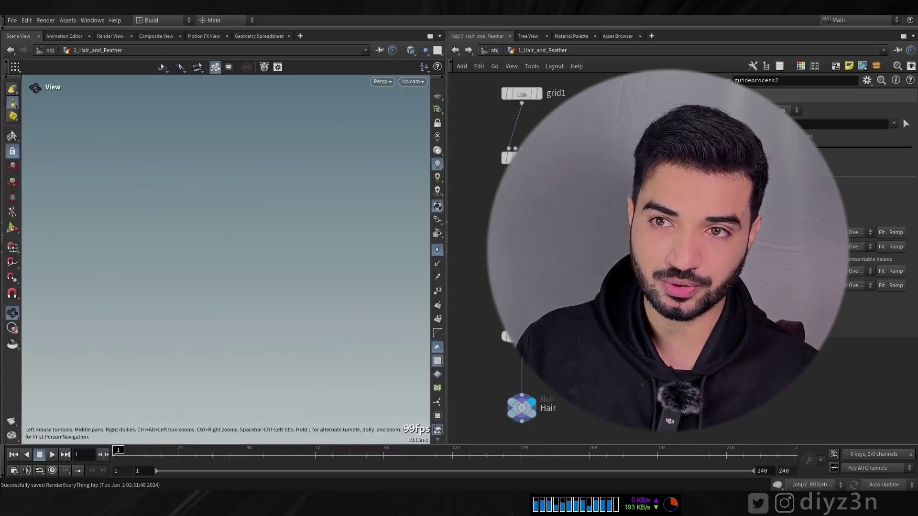
- Add an Object Merge node in 1_Hair_and_Feather that brings in /obj/2_RBD/Roof, and display it
middle_drag(621, 211, 484, 209)
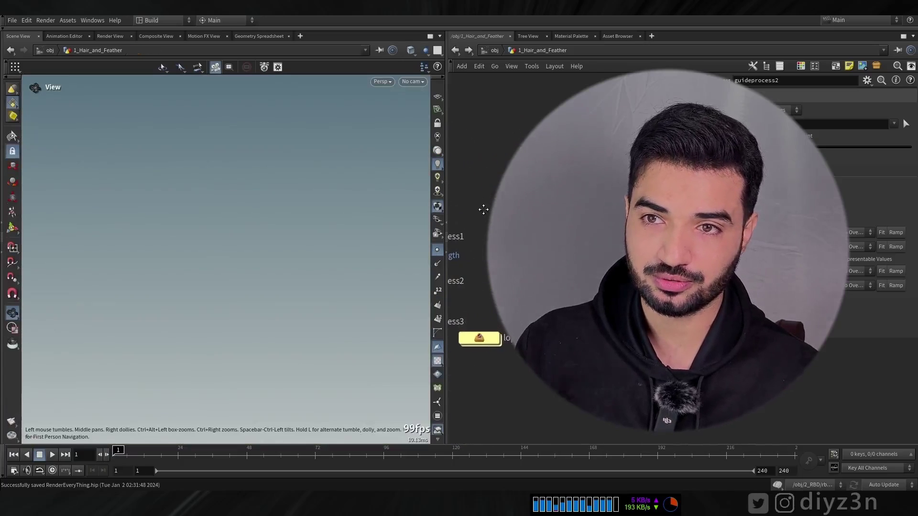
key(Tab)
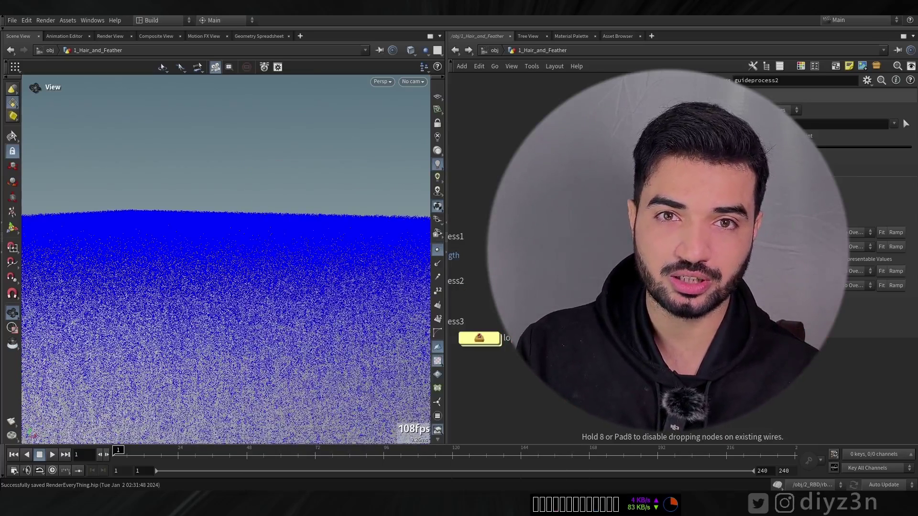
click(574, 249)
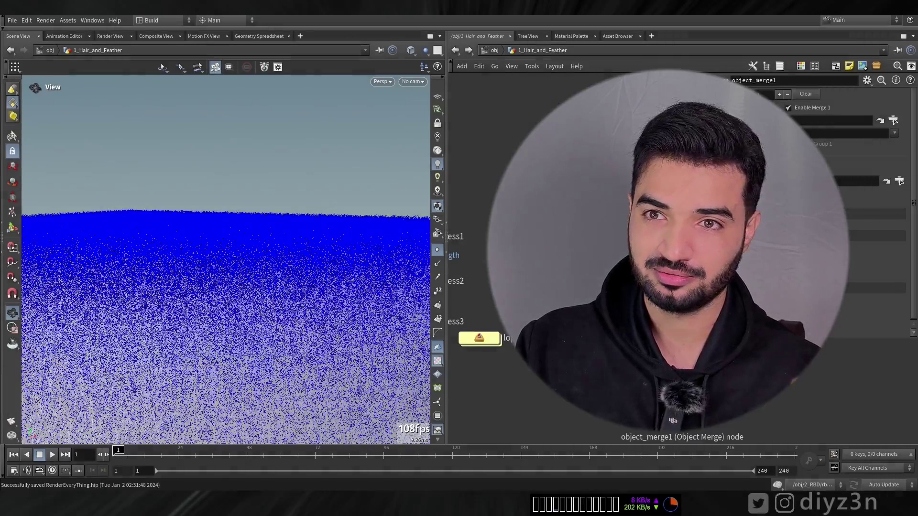
click(893, 119)
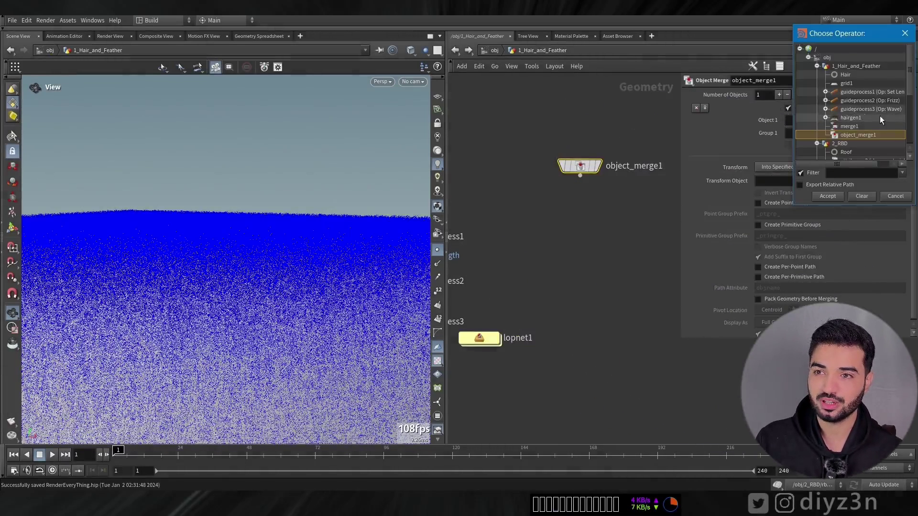
double_click(844, 83)
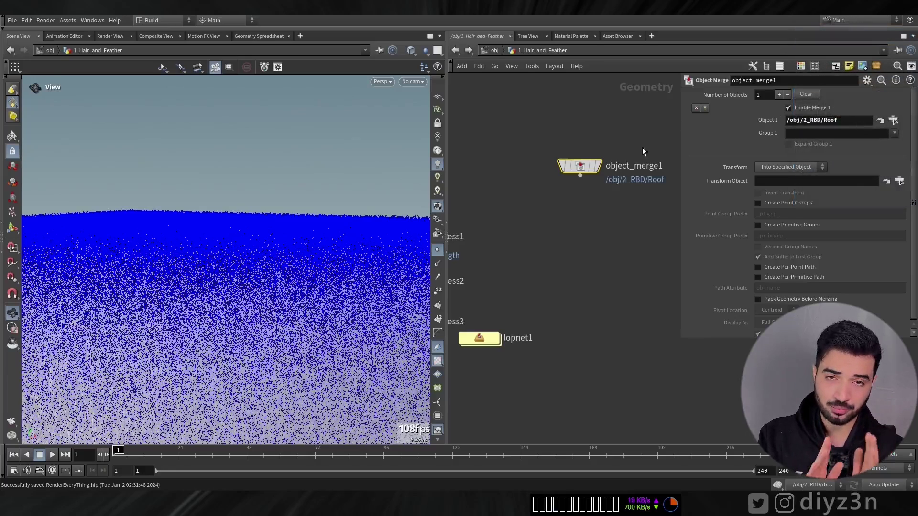
click(604, 166)
middle_drag(553, 219, 485, 216)
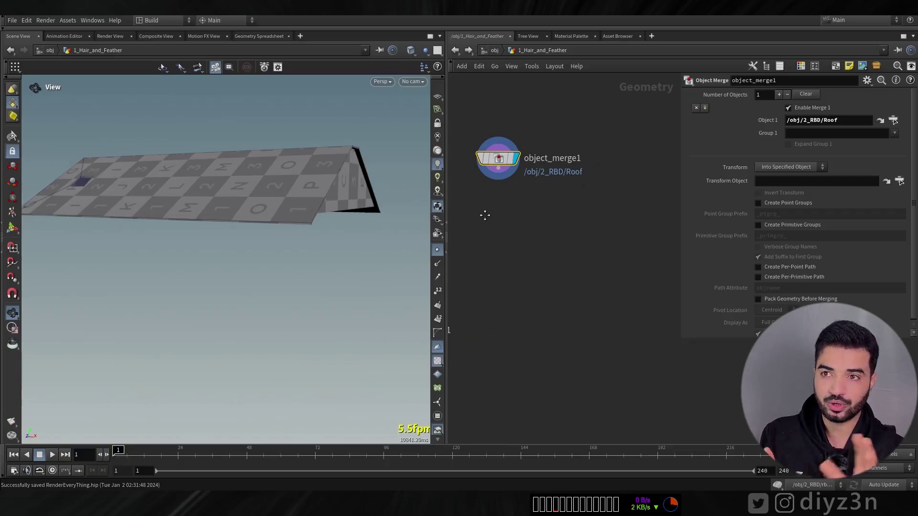
key(Tab)
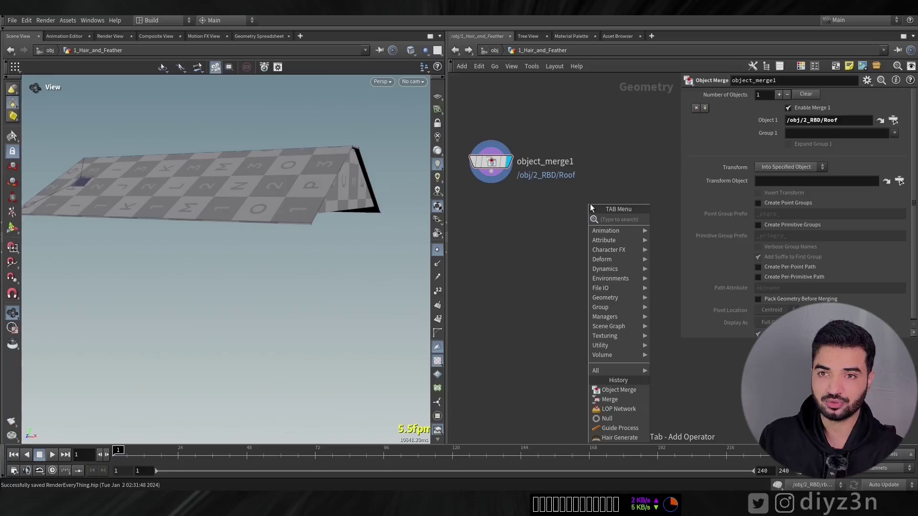
text(feat)
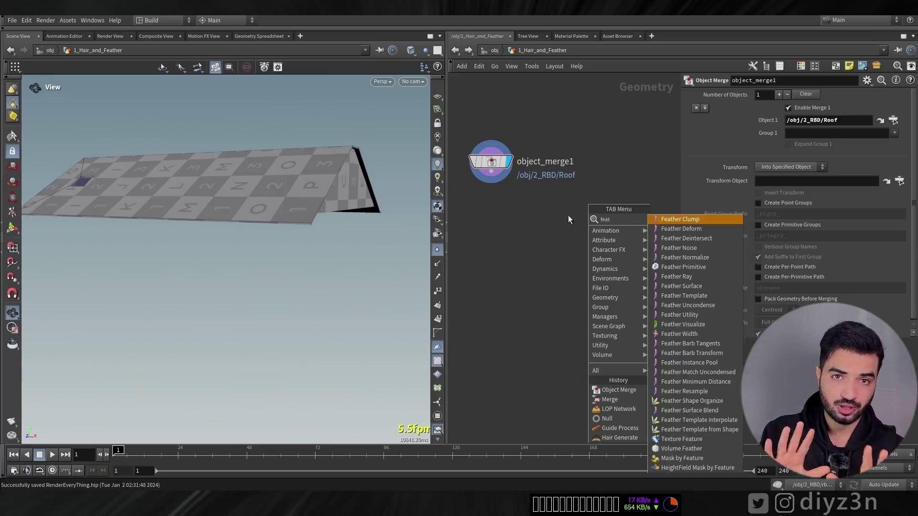
key(Escape)
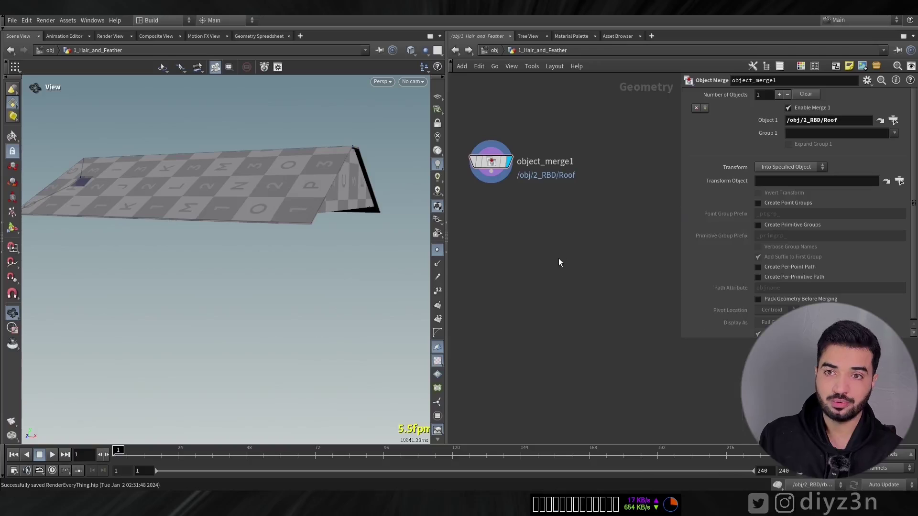
- Add a Feather Template setup with its curve and shape nodes beside the roof's Object Merge node
key(Tab)
text(temp)
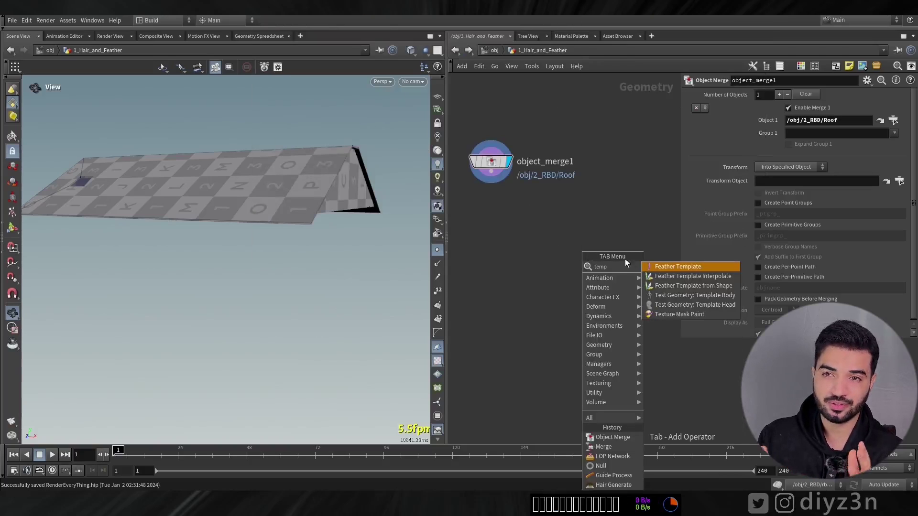
key(Return)
click(617, 244)
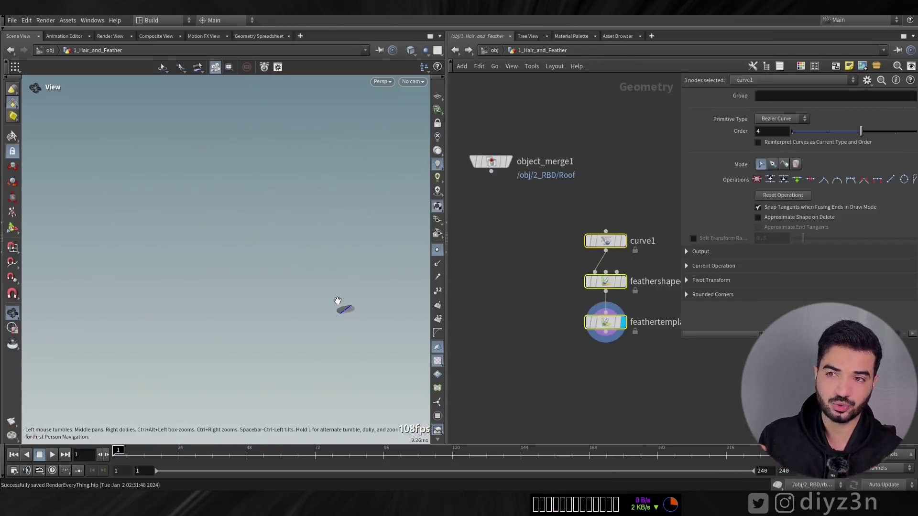
key(f)
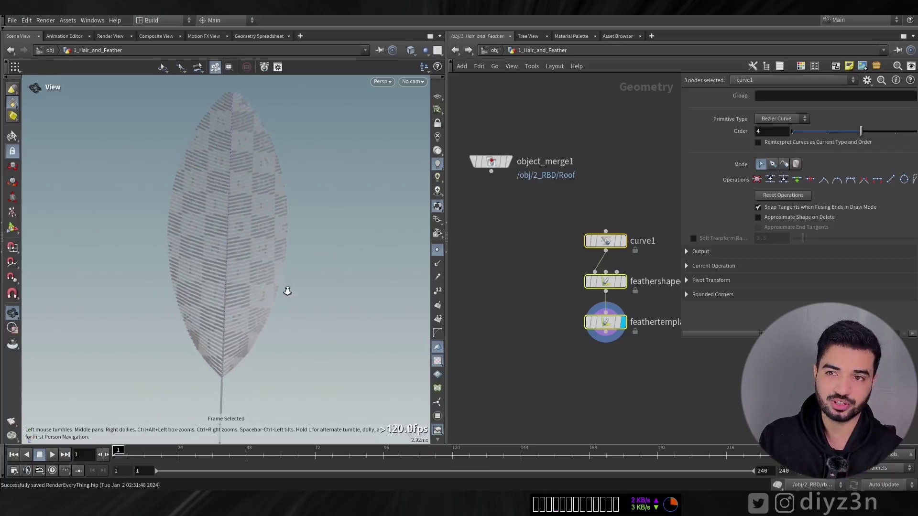
- Edit curve1 to narrow the right edge of the feather outline, moving its middle anchor inward and slightly down
click(605, 240)
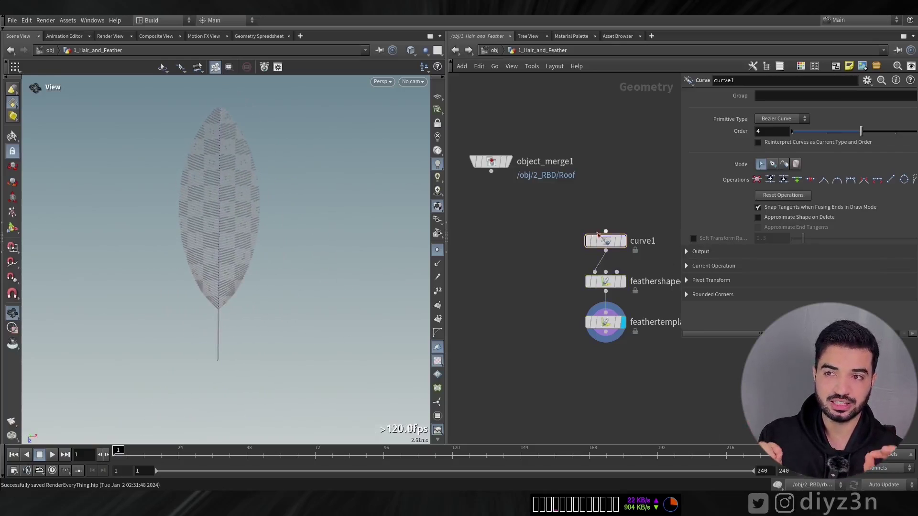
key(Return)
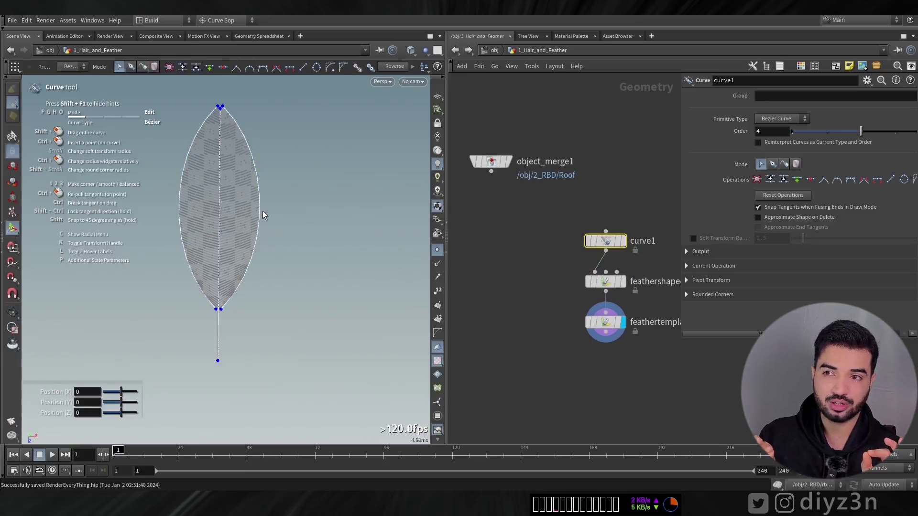
drag(259, 212, 244, 213)
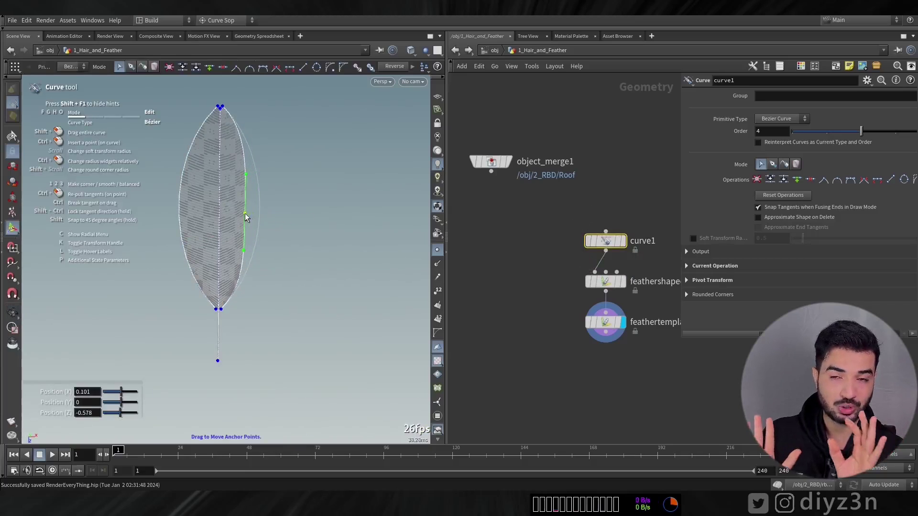
drag(246, 181, 236, 222)
- Reshape the feather's left edge with a lower anchor at about X -0.08, Z -0.376 and an upper one at about X -0.142, Z -0.693
click(178, 216)
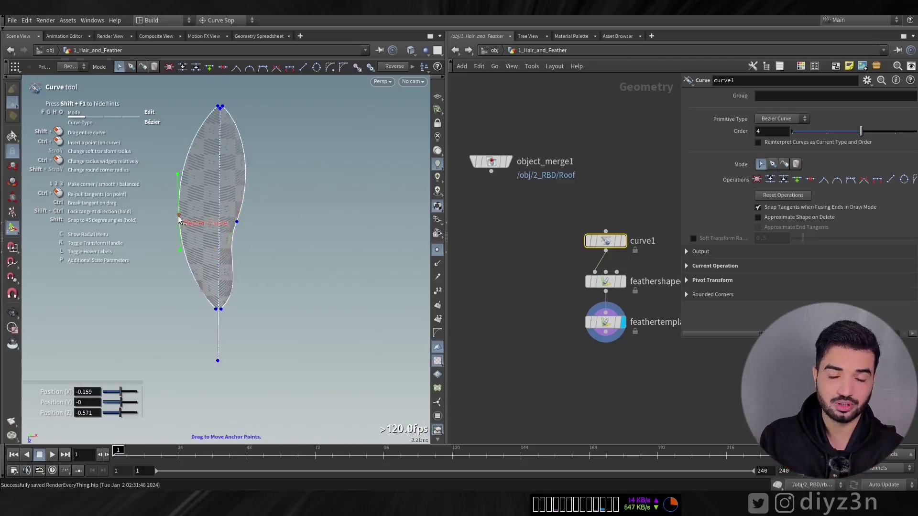
ctrl+click(193, 277)
drag(193, 277, 200, 266)
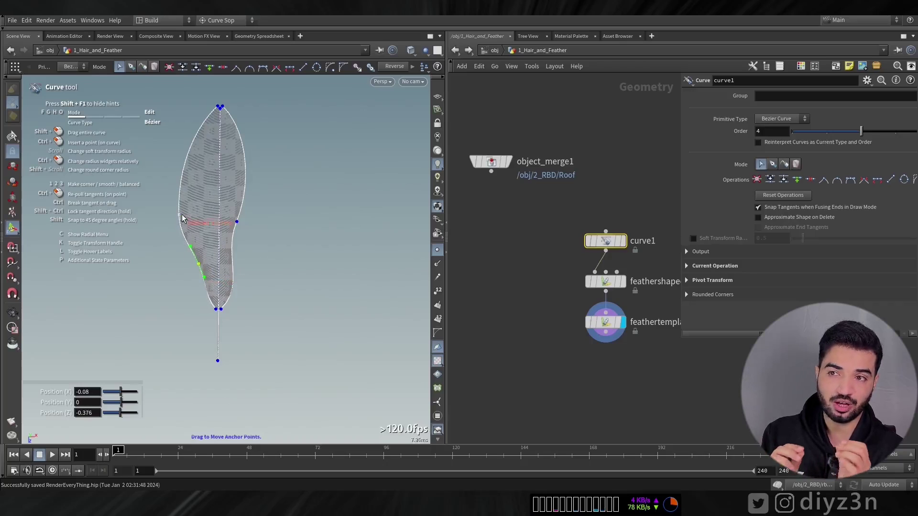
drag(178, 215, 184, 185)
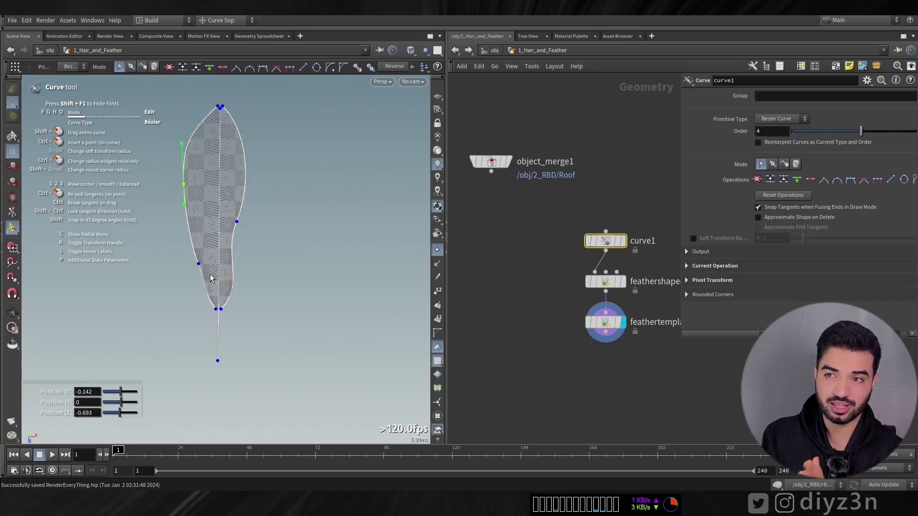
click(605, 322)
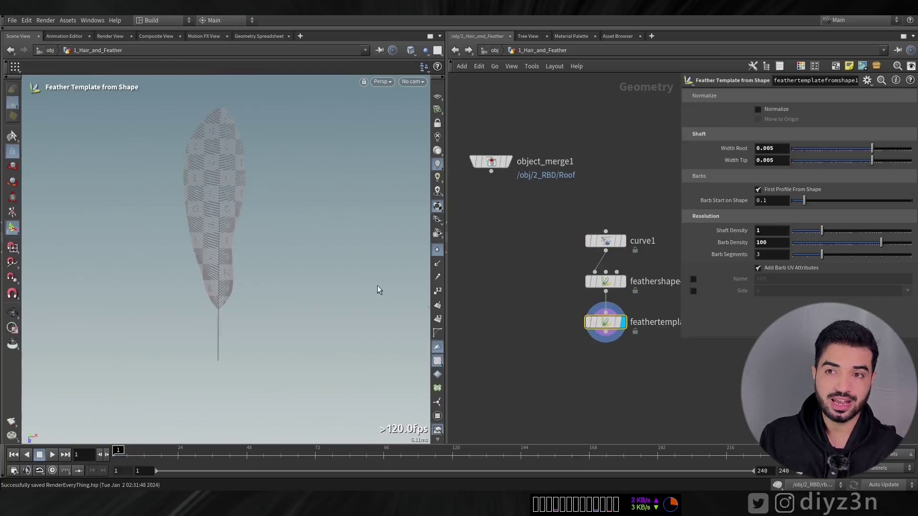
- Display the roof's Object Merge node and frame the roof in the viewport
middle_drag(569, 334, 581, 289)
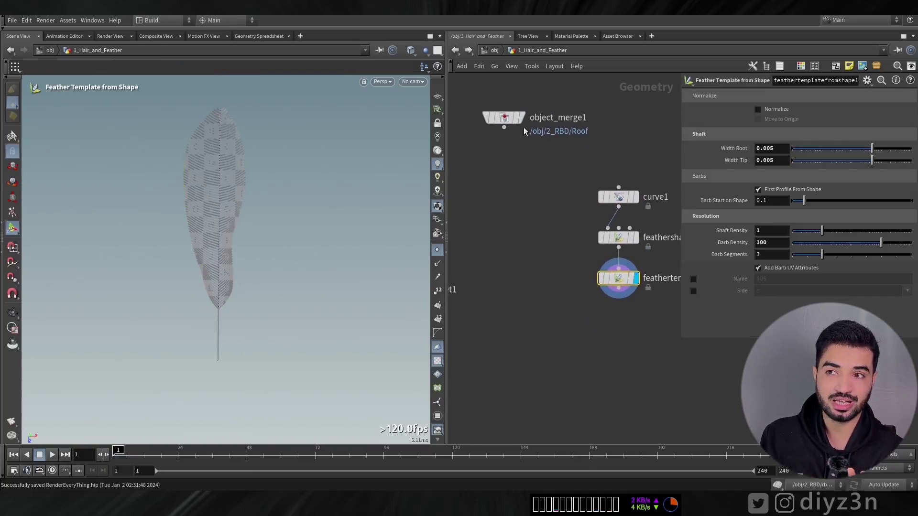
click(522, 118)
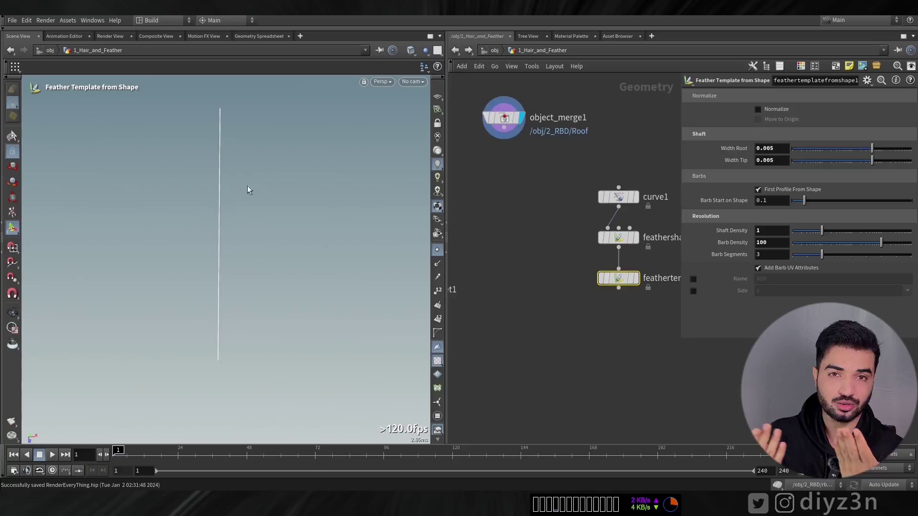
click(13, 313)
key(f)
drag(260, 275, 218, 258)
key(Tab)
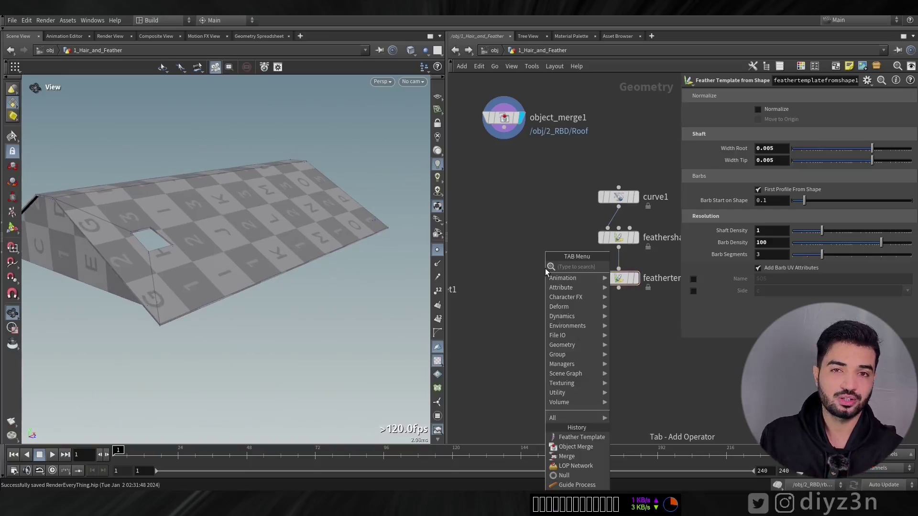
text(temp)
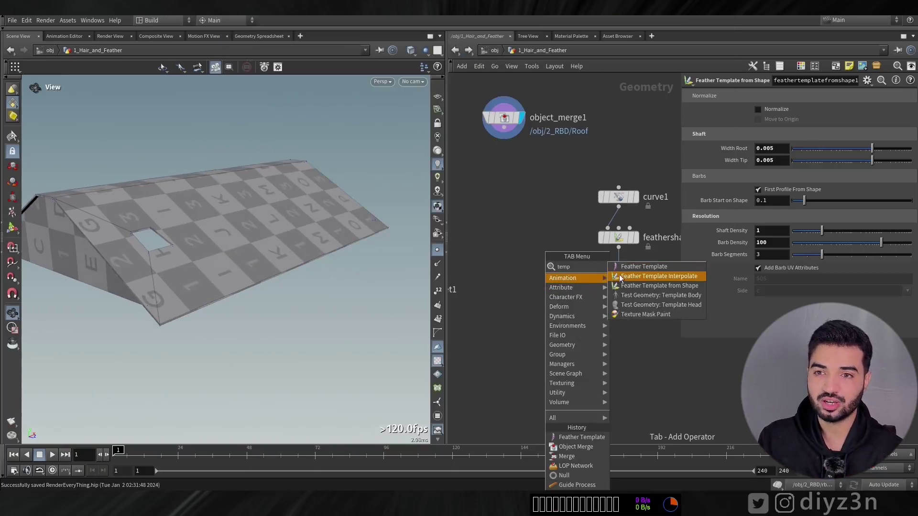
click(636, 285)
click(529, 291)
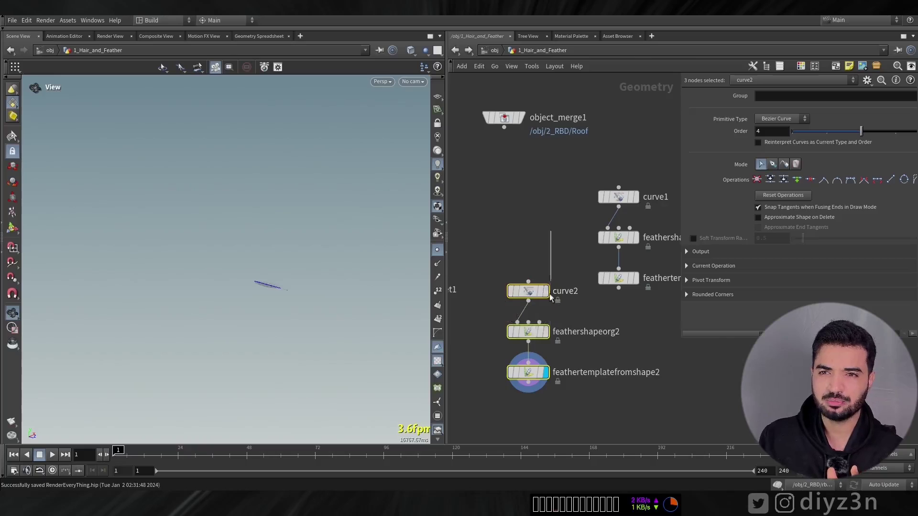
key(ctrl+z)
key(ctrl+z)
- Add a Feather Template Interpolate node and feed the feather template's output into its fourth input, Feather Templates
key(Tab)
text(temp)
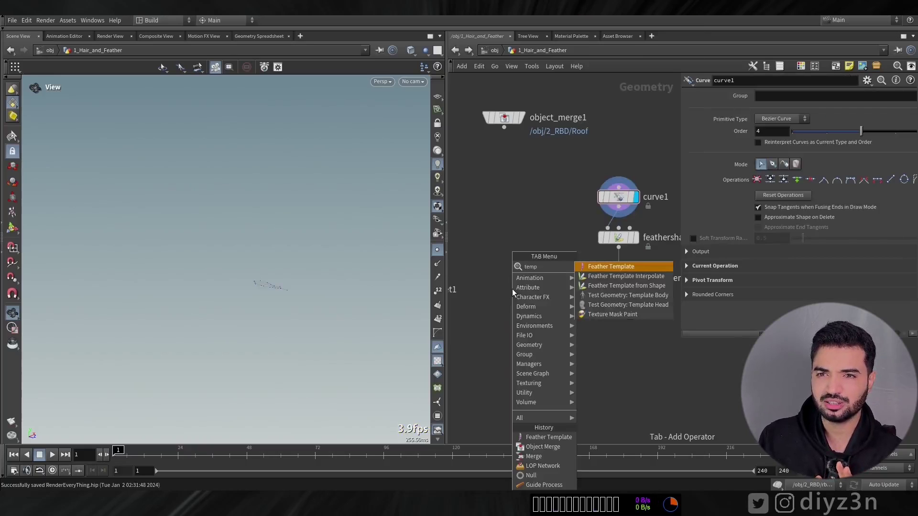
click(628, 277)
click(511, 327)
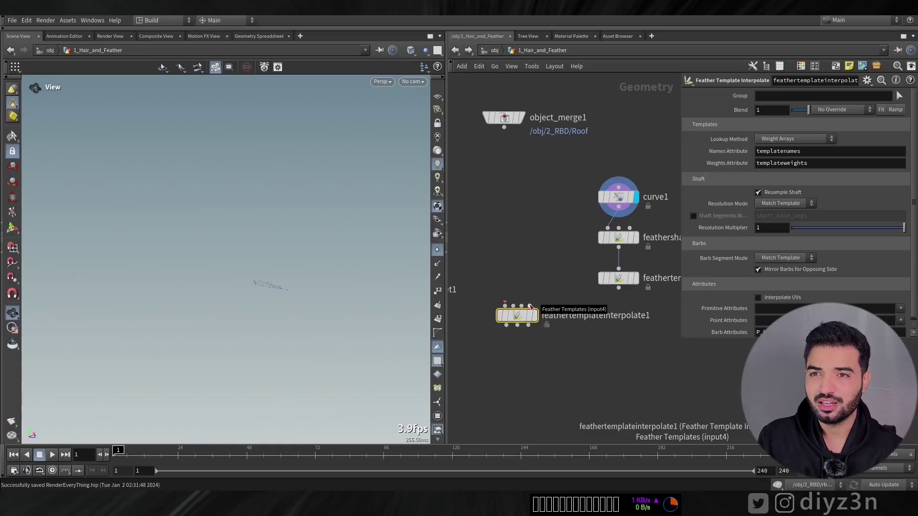
click(530, 306)
click(619, 287)
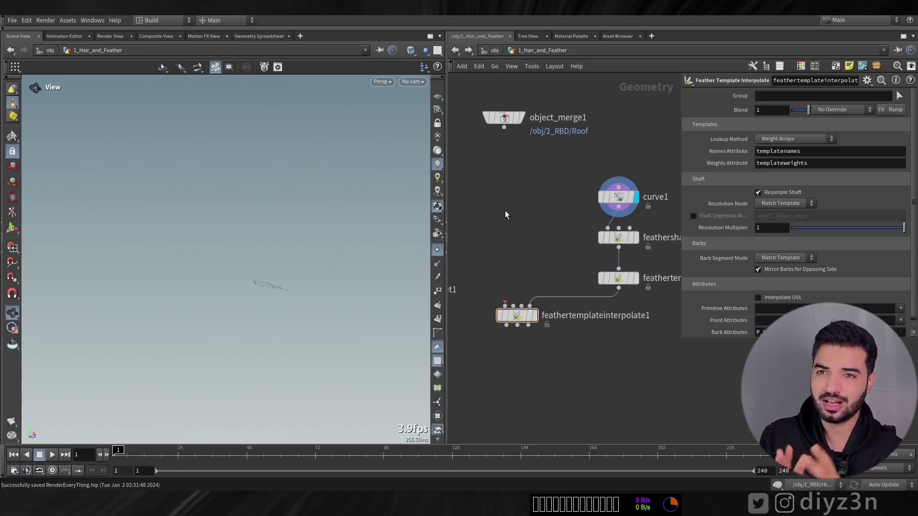
- Add a Hair Generate node below the roof's Object Merge, connect the roof as its skin input, and display it
click(522, 117)
key(Tab)
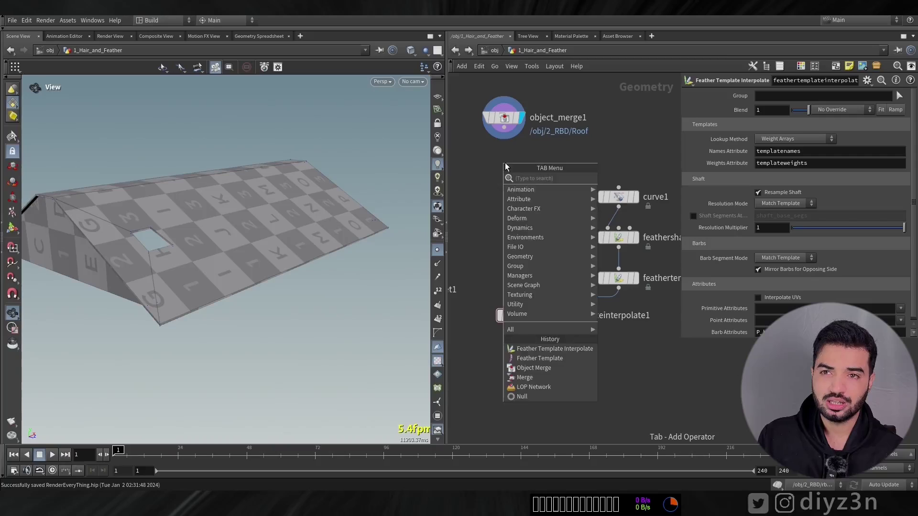
text(gen)
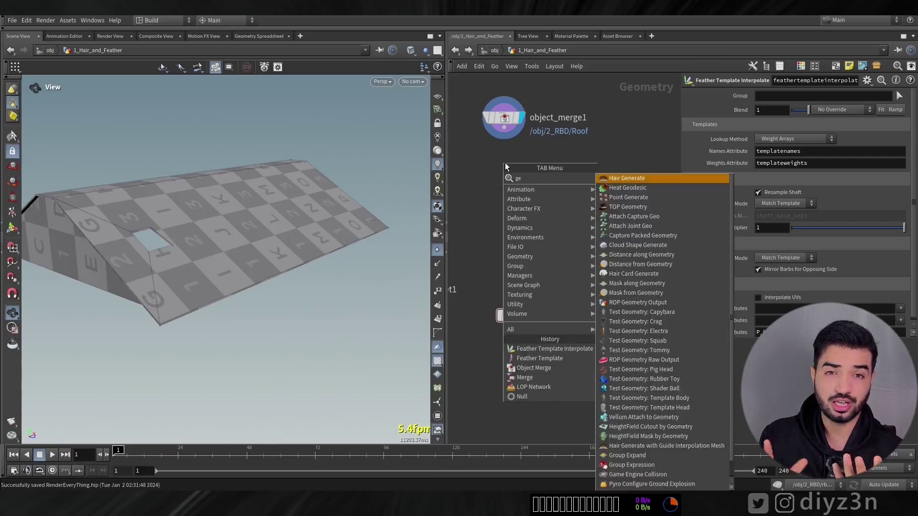
click(615, 178)
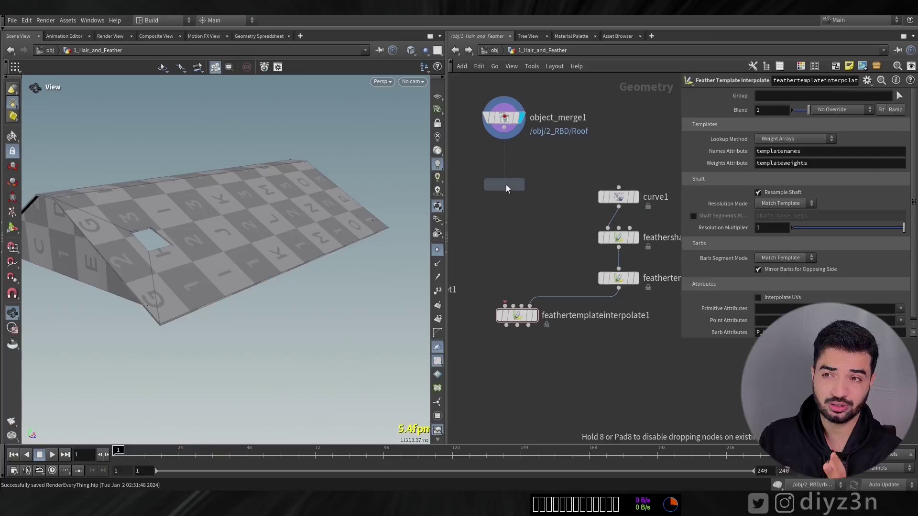
click(506, 184)
drag(491, 175, 507, 138)
click(522, 185)
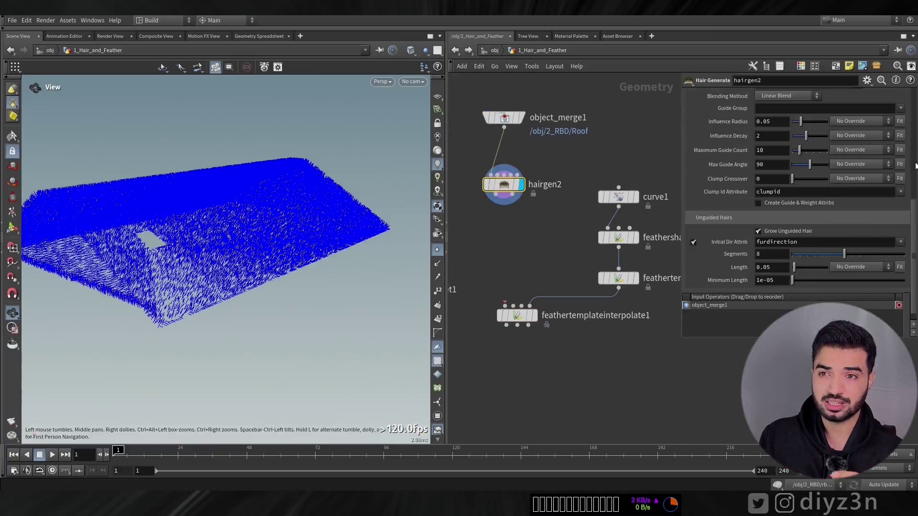
- Set the roof hair's density to 10 and its unguided hair length to 0.29
scroll(781, 132, up, 10)
key(Return)
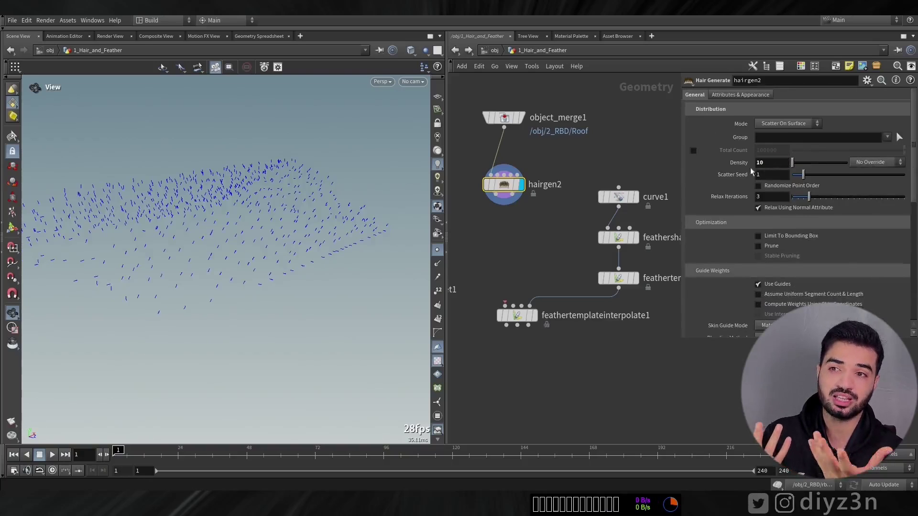
scroll(807, 269, down, 10)
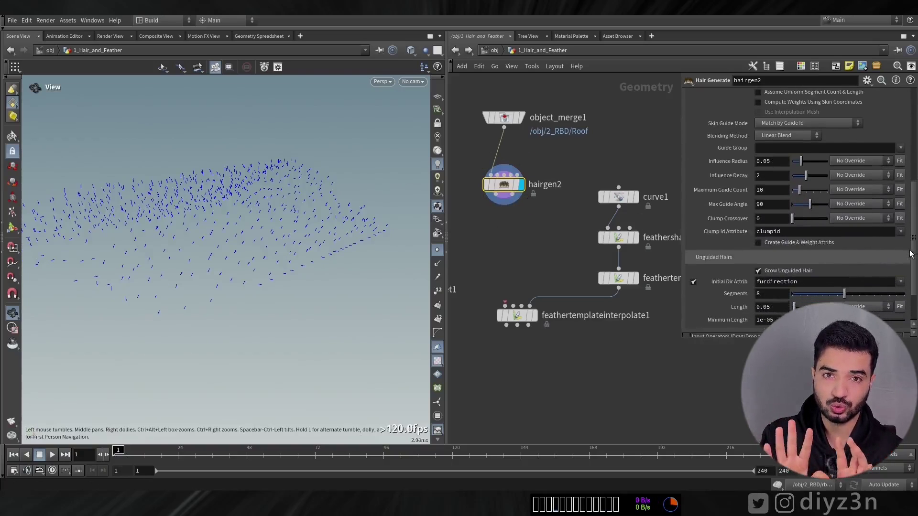
drag(794, 256, 802, 256)
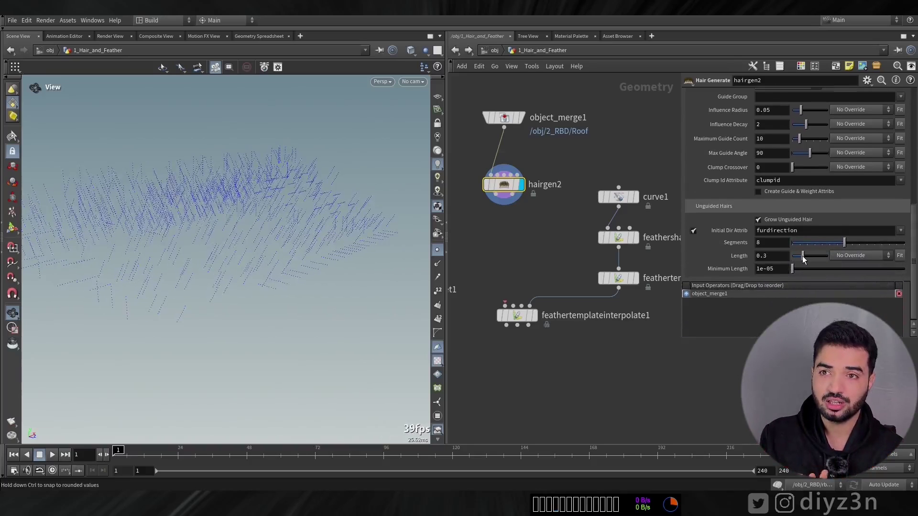
drag(508, 187, 509, 171)
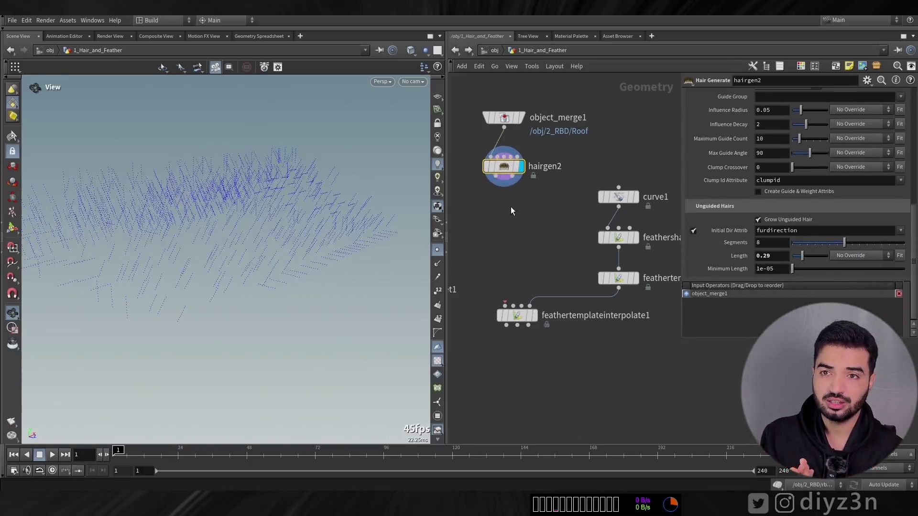
- Add a Guide Process node after hairgen2, wire both hair outputs into it, and display it
key(Tab)
text(pro)
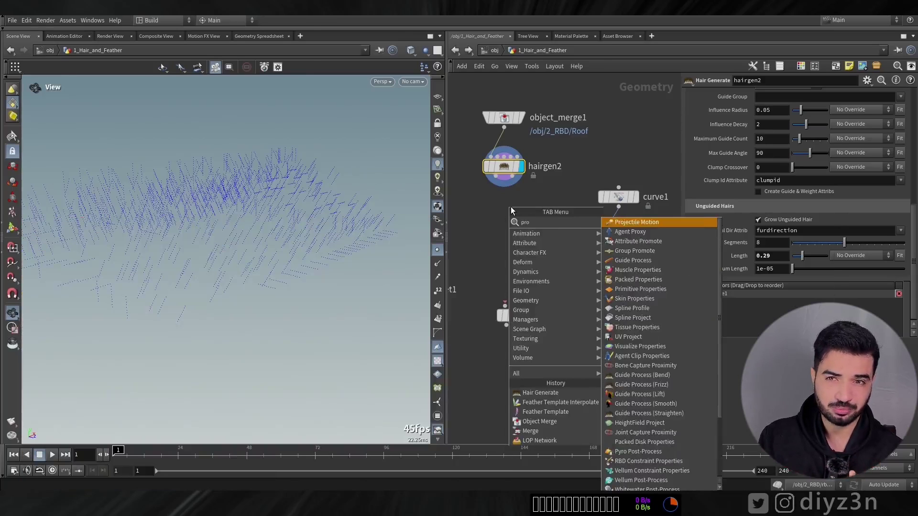
text(c)
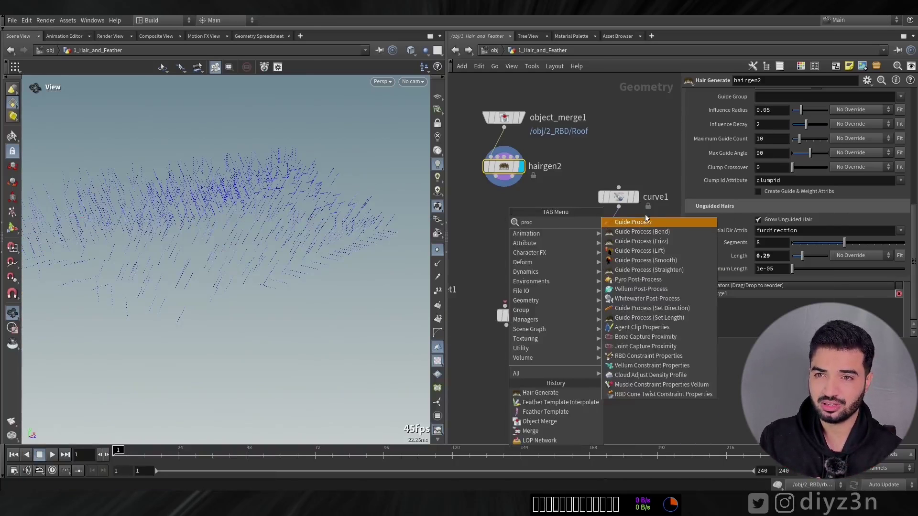
click(647, 221)
click(504, 211)
drag(493, 202, 512, 177)
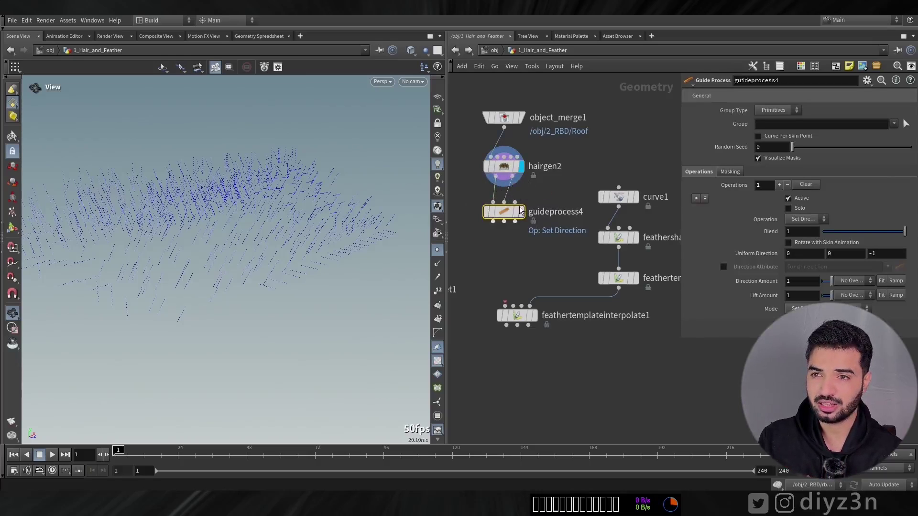
click(521, 212)
- Point the roof guides downward by setting the Set Direction operation's uniform direction to 0, -1, 0
drag(304, 187, 272, 192)
click(889, 254)
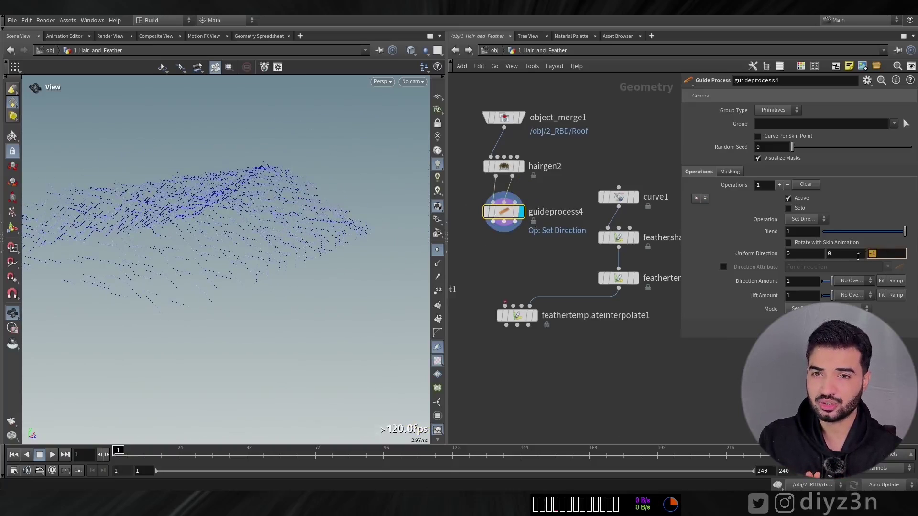
text(0)
click(845, 256)
text(-1)
key(Return)
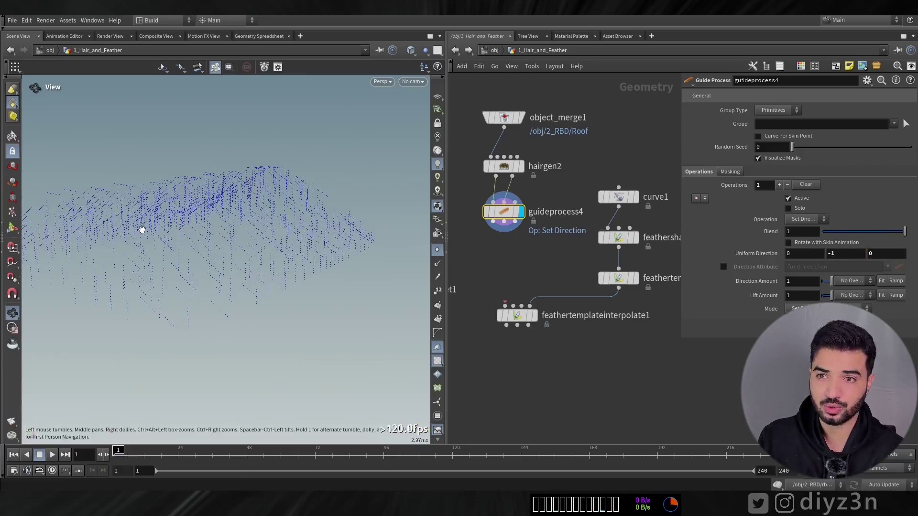
- Connect guideprocess4's three outputs to the first three inputs of the Feather Template Interpolate node and display that node
drag(505, 306, 515, 224)
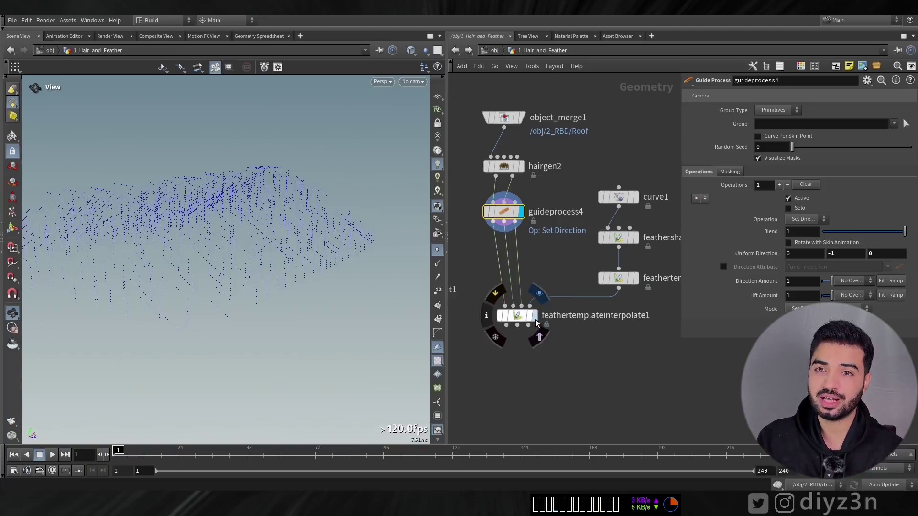
click(534, 316)
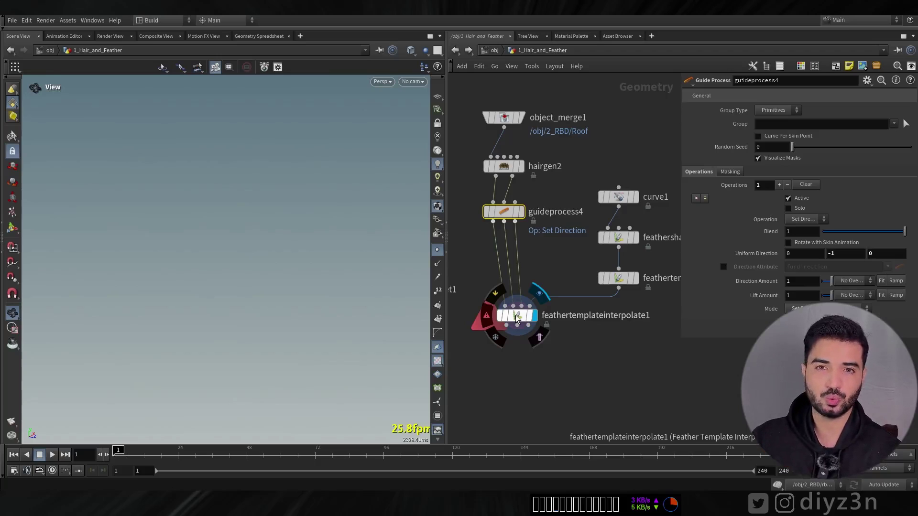
click(517, 319)
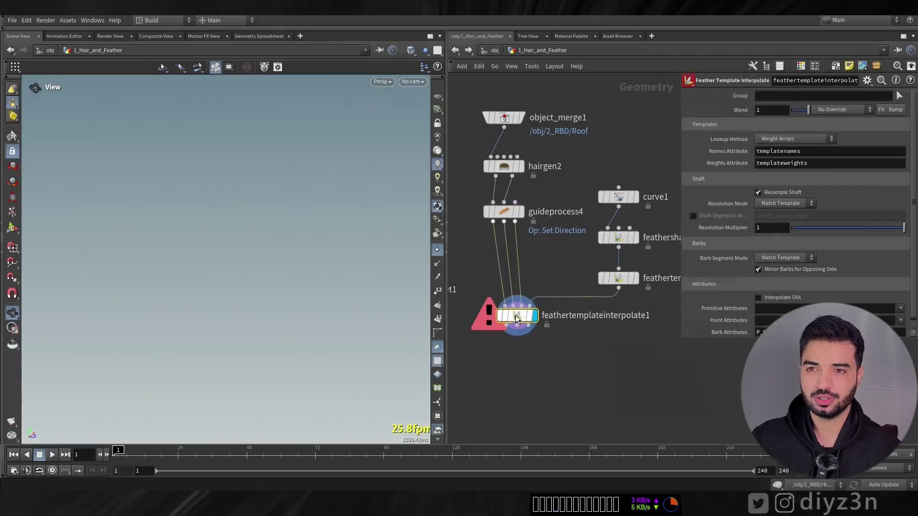
- Set the feather interpolation's template lookup method to Match by Name Attribute, keeping templatename as the attribute
click(794, 139)
click(791, 159)
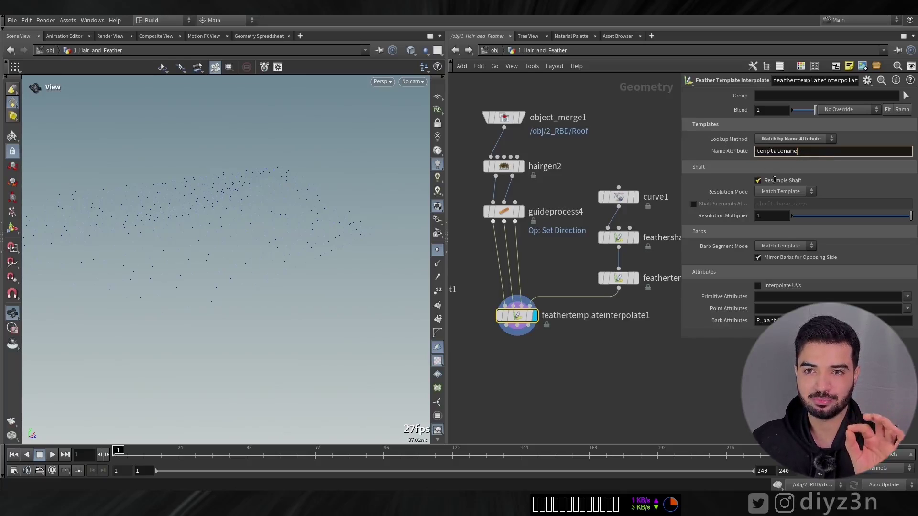
double_click(784, 152)
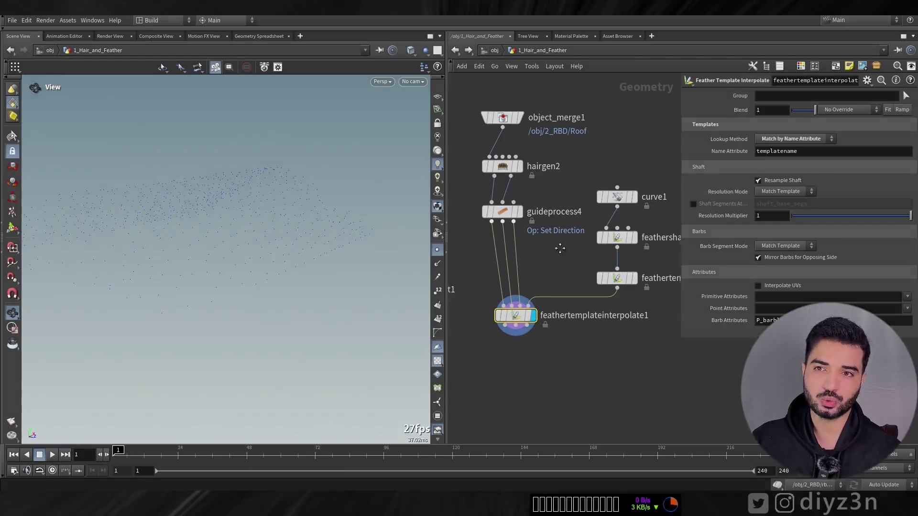
- Enable the name on the Feather Template from Shape node and set it to DZN
middle_drag(616, 249, 597, 186)
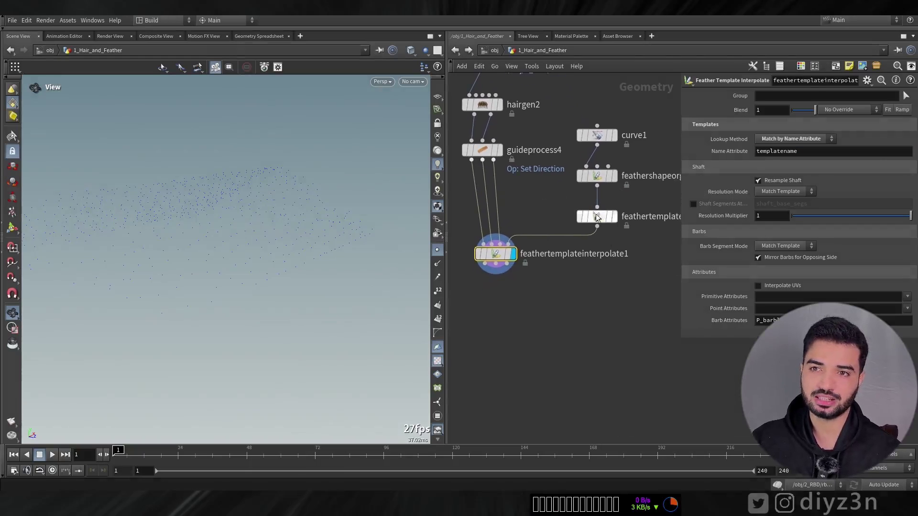
click(596, 217)
click(693, 279)
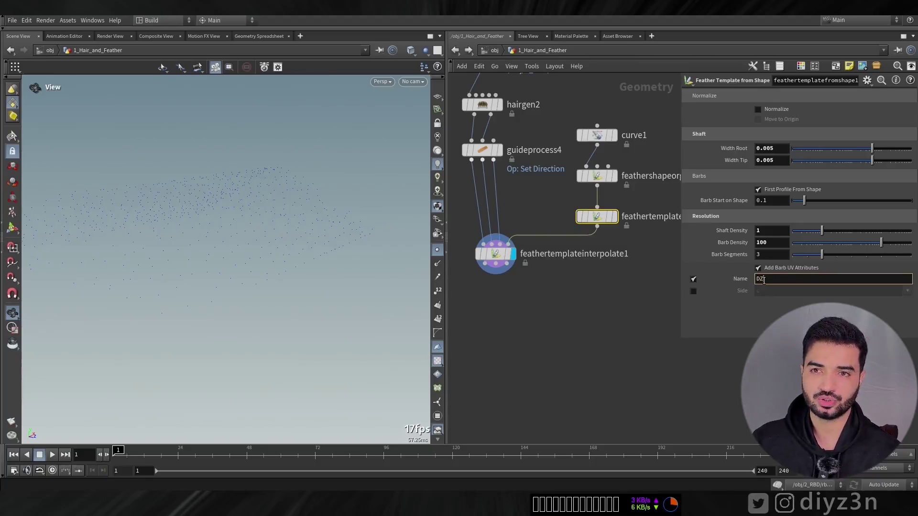
middle_drag(546, 284, 571, 331)
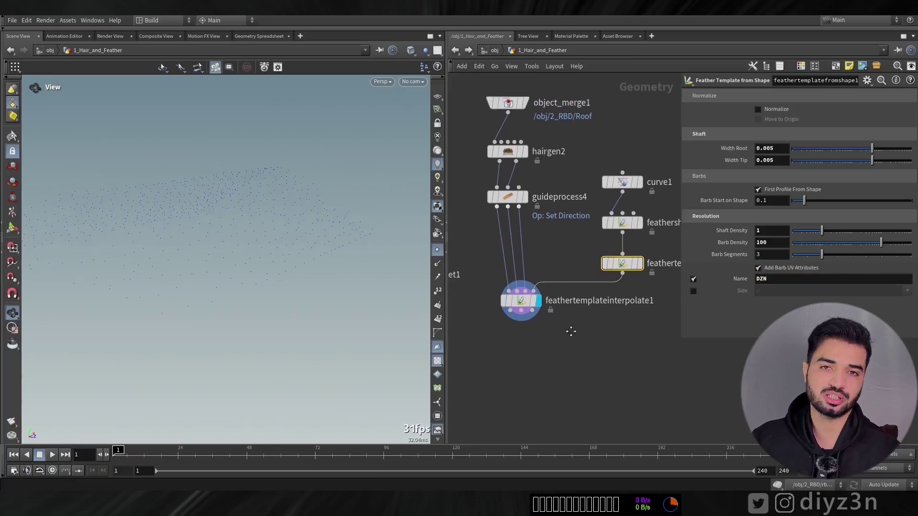
- Insert an Attribute Create node between guideprocess4's first output and the feather interpolation, and name its attribute templatename
click(521, 306)
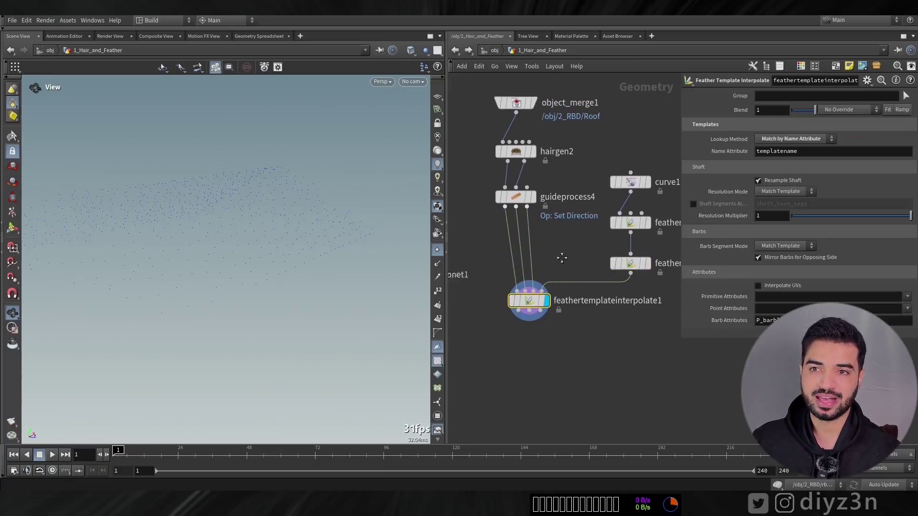
scroll(561, 256, up, 2)
middle_click(657, 272)
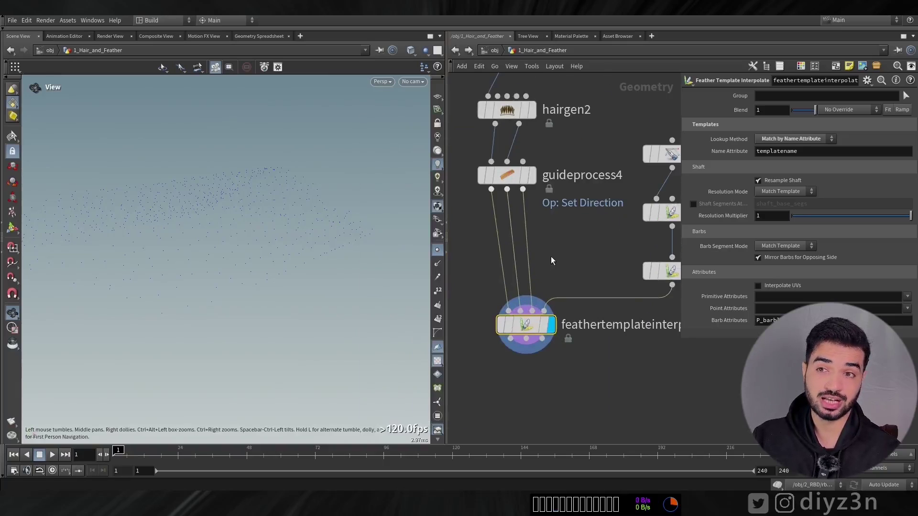
key(Tab)
key(Tab)
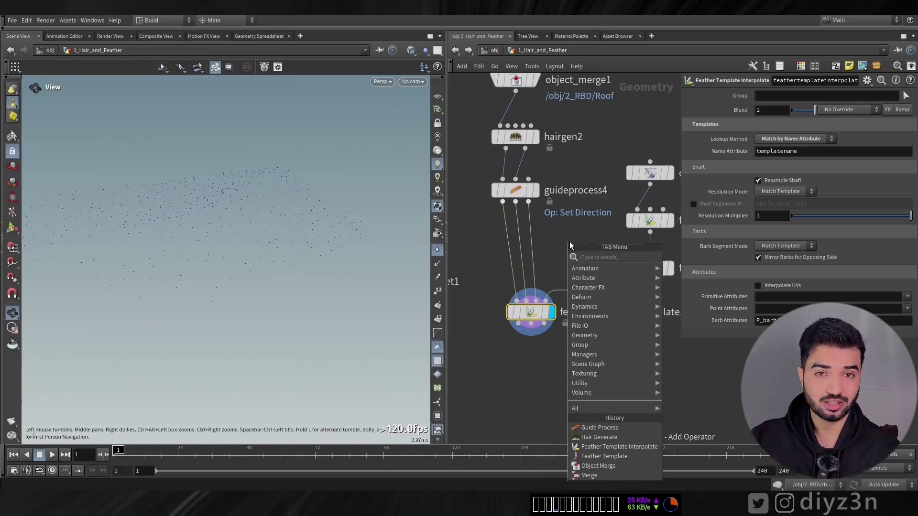
text(cre)
key(Down)
key(Down)
key(Return)
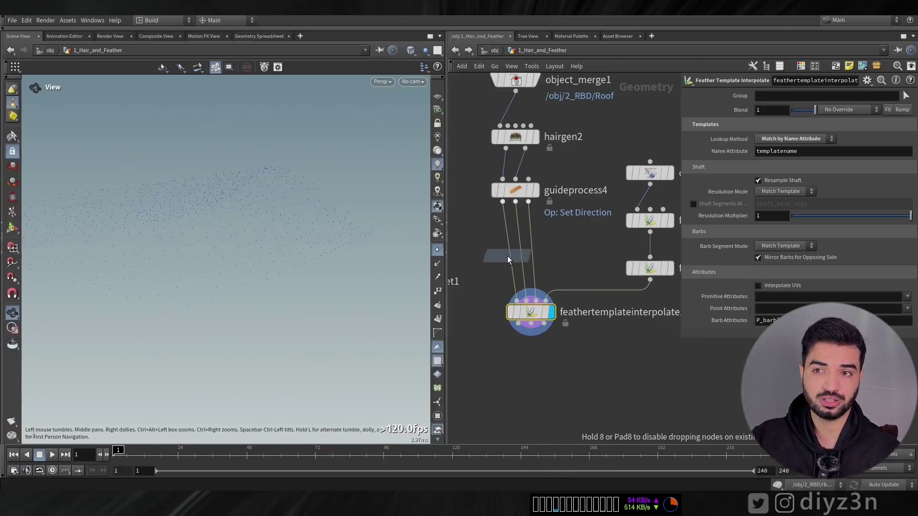
click(508, 259)
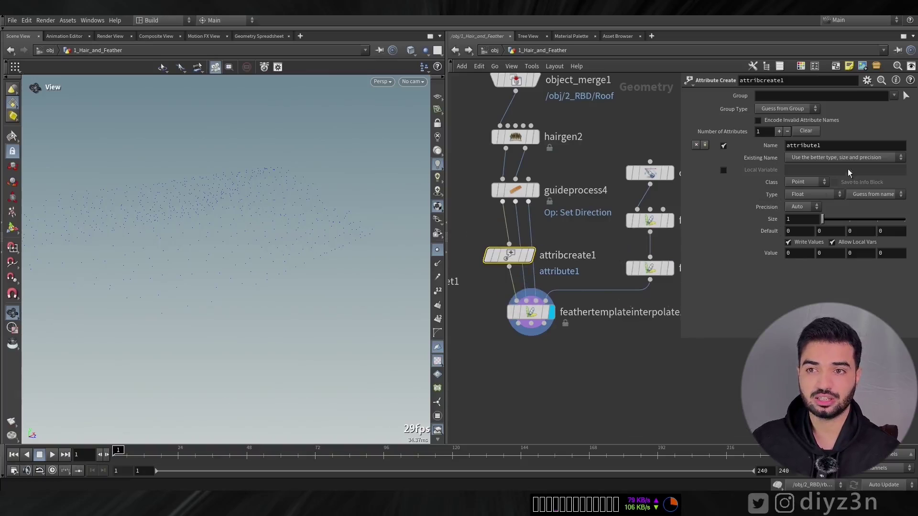
double_click(837, 148)
key(Return)
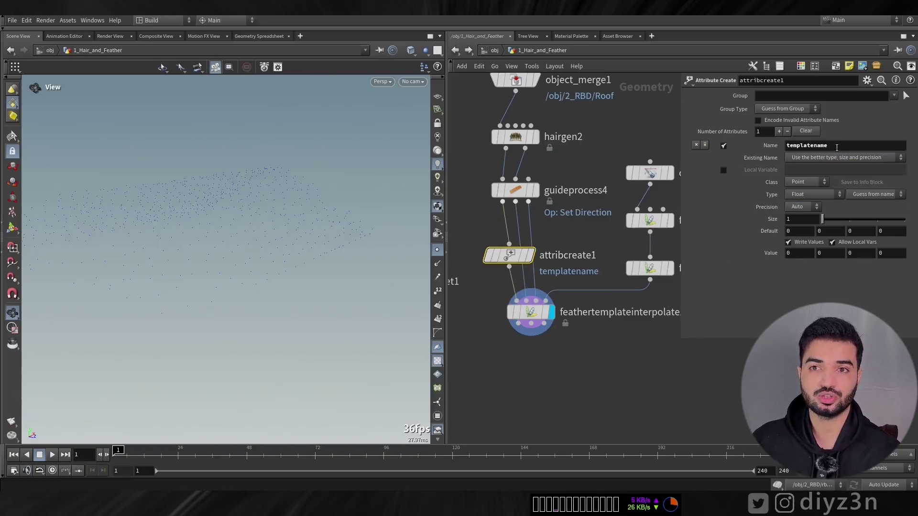
- Make the templatename attribute in attribcreate1 a Primitive-class String with the value DZN
click(811, 182)
click(803, 200)
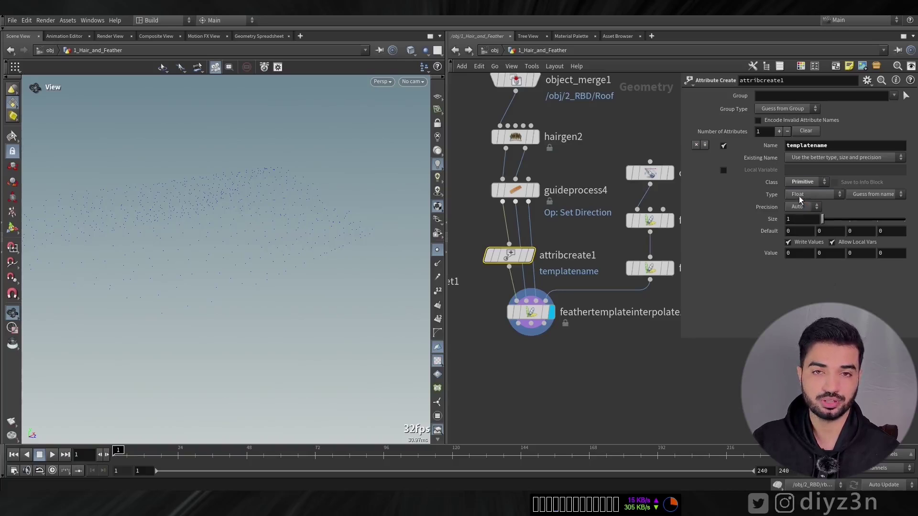
click(799, 195)
click(797, 233)
click(800, 218)
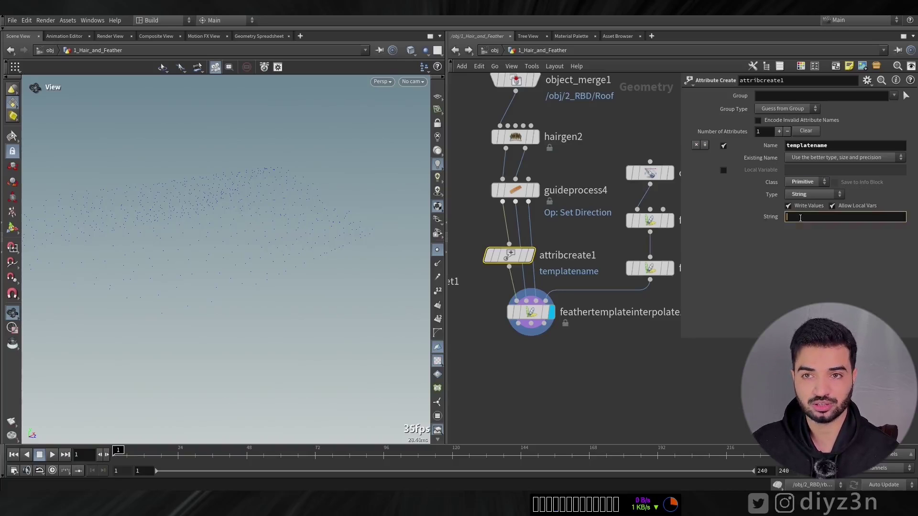
text(DZN)
key(Return)
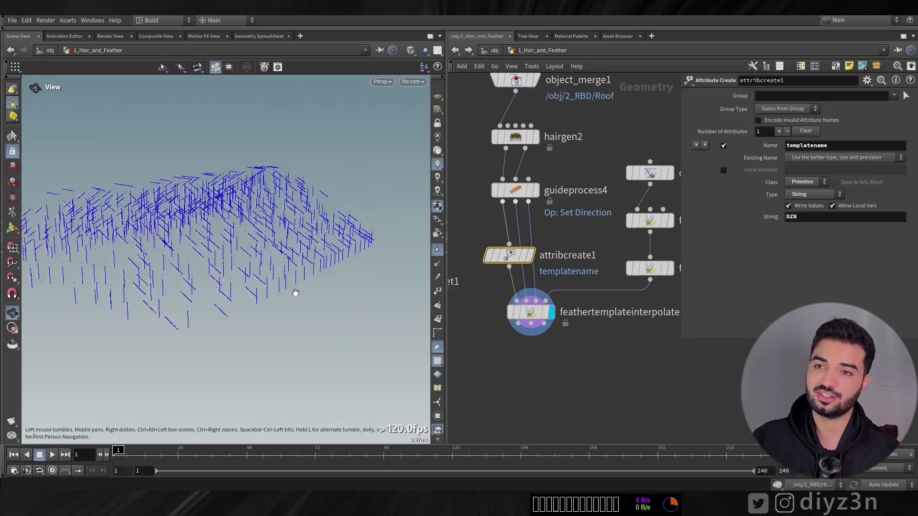
- Insert another Guide Process node after guideprocess4, set its operation to Set Length and enable Randomize
click(524, 315)
drag(220, 248, 302, 282)
scroll(250, 266, up, 5)
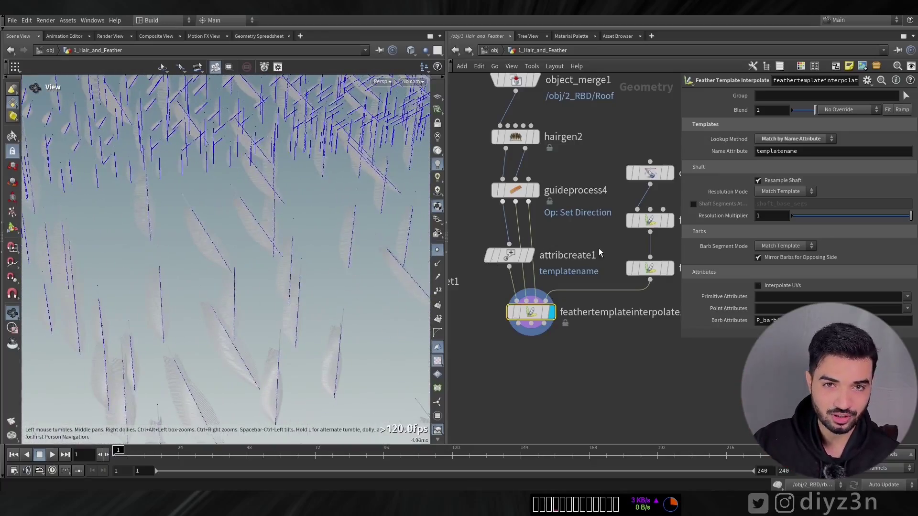
click(520, 192)
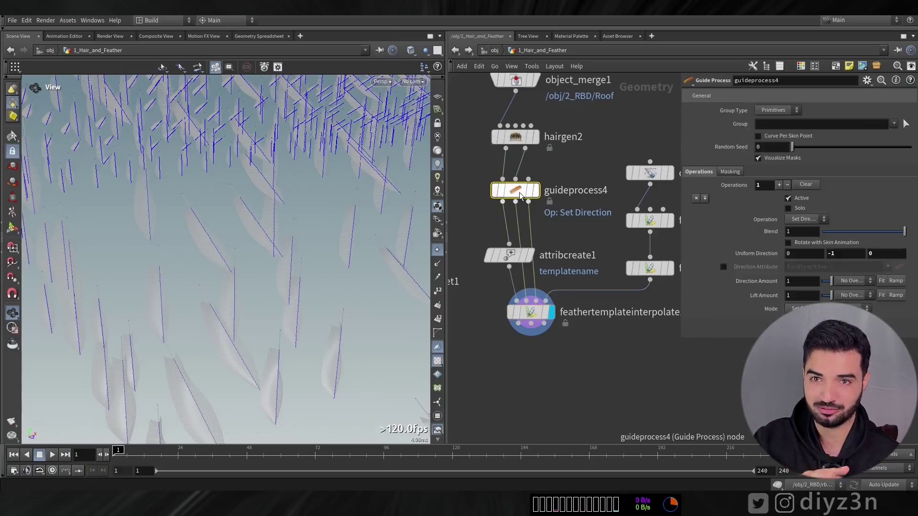
alt+drag(517, 210, 515, 212)
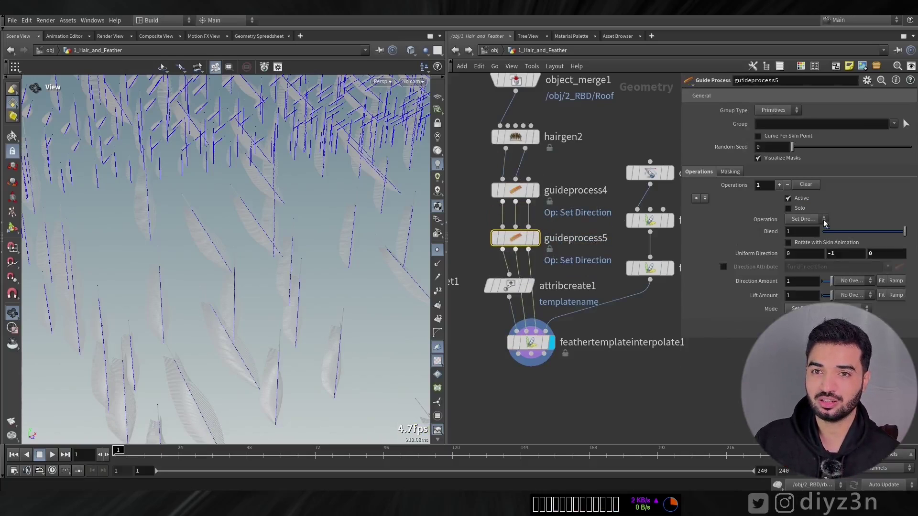
click(806, 220)
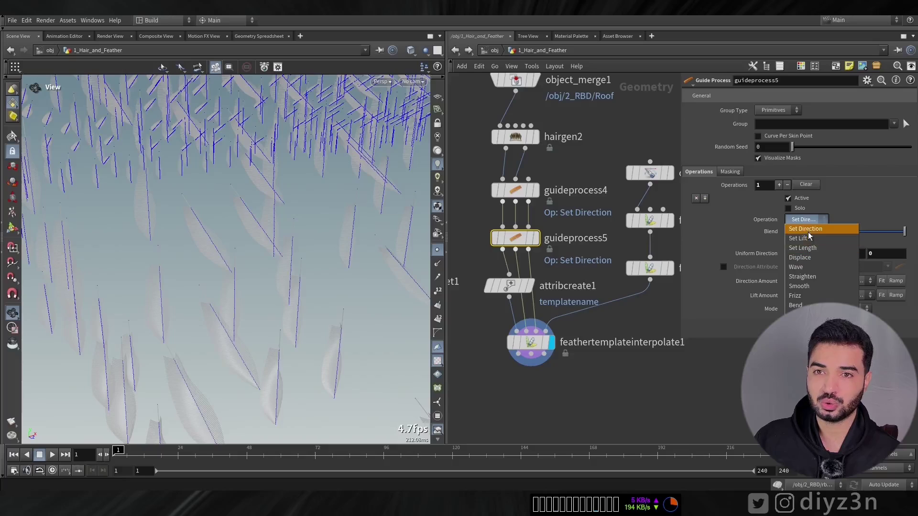
click(808, 231)
right_drag(295, 199, 45, 181)
drag(45, 181, 215, 201)
click(788, 267)
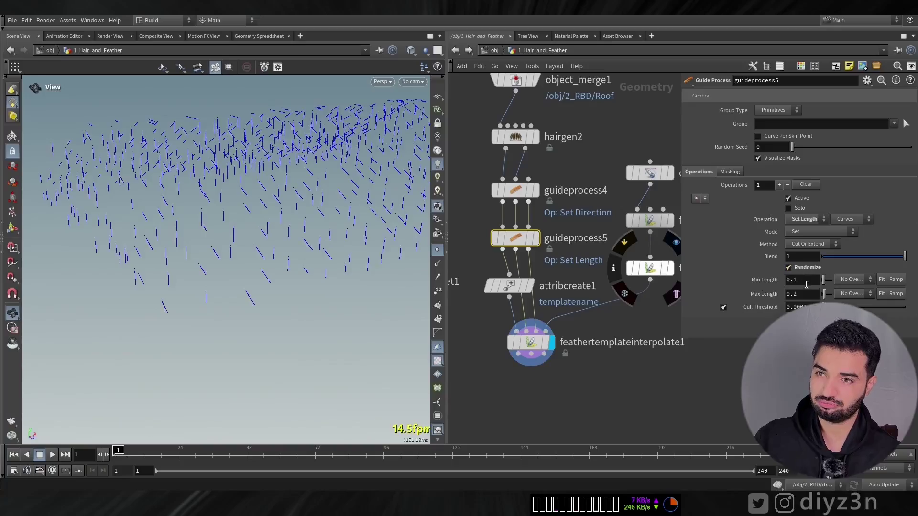
- Set guideprocess5's maximum length to 2 and inspect the feathers on the roof
click(807, 294)
text(2)
key(Return)
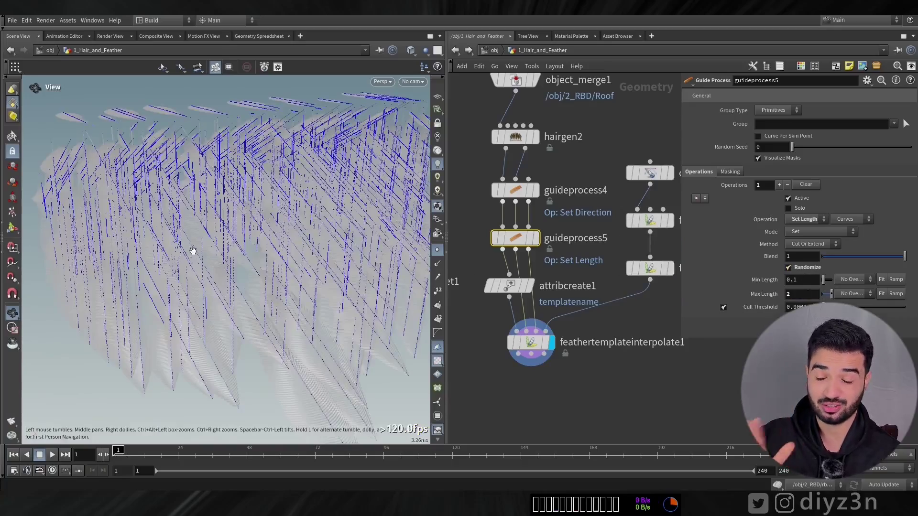
drag(348, 264, 455, 283)
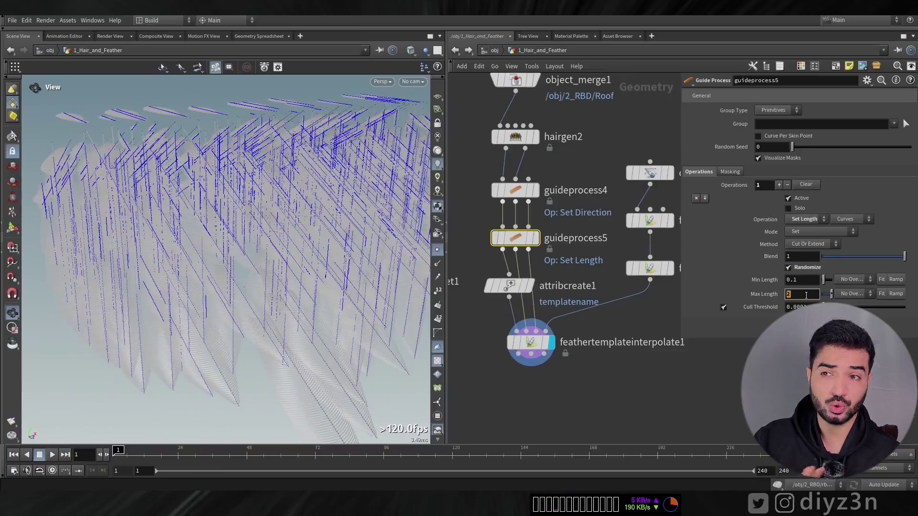
- Set the maximum random length of guideprocess5 to 1
double_click(806, 294)
text(1)
key(Return)
- Set the scatter density of hairgen2 to 50 and check the feathers produced by the template interpolation
click(515, 137)
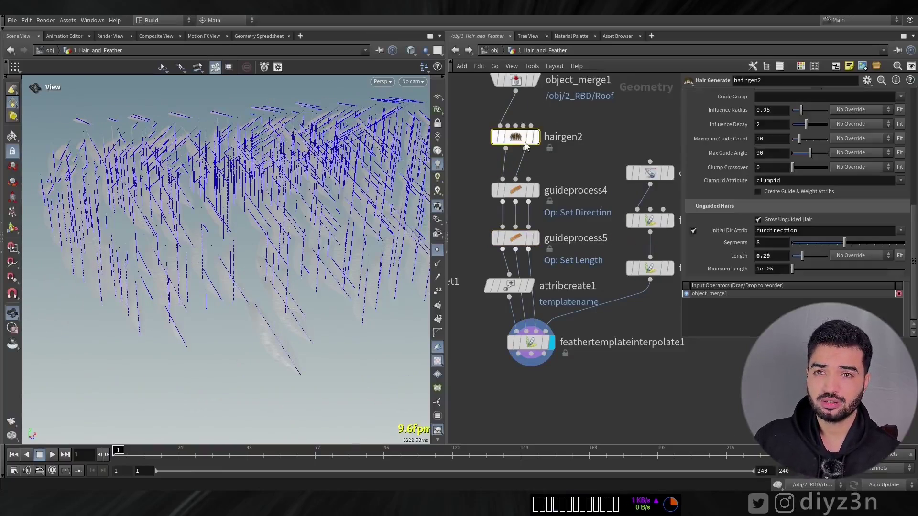
mouse_move(650, 172)
scroll(776, 163, up, 5)
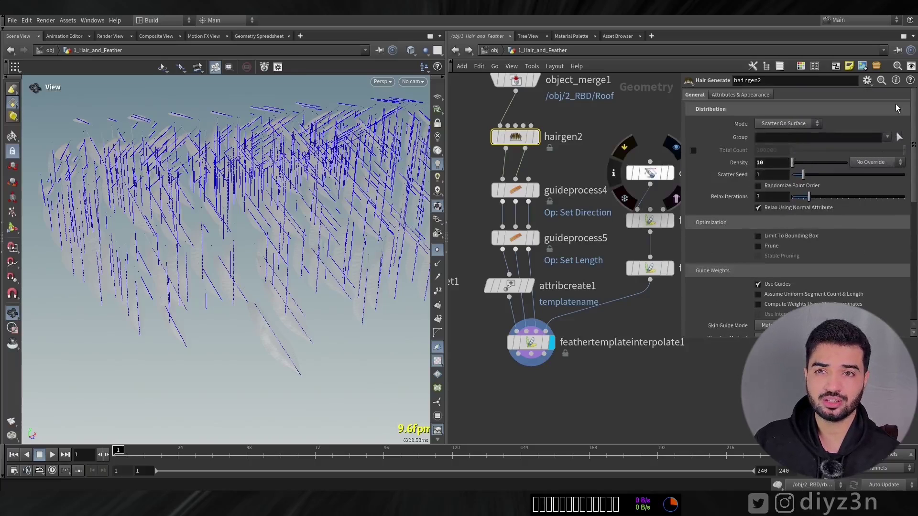
click(776, 164)
text(50)
key(Return)
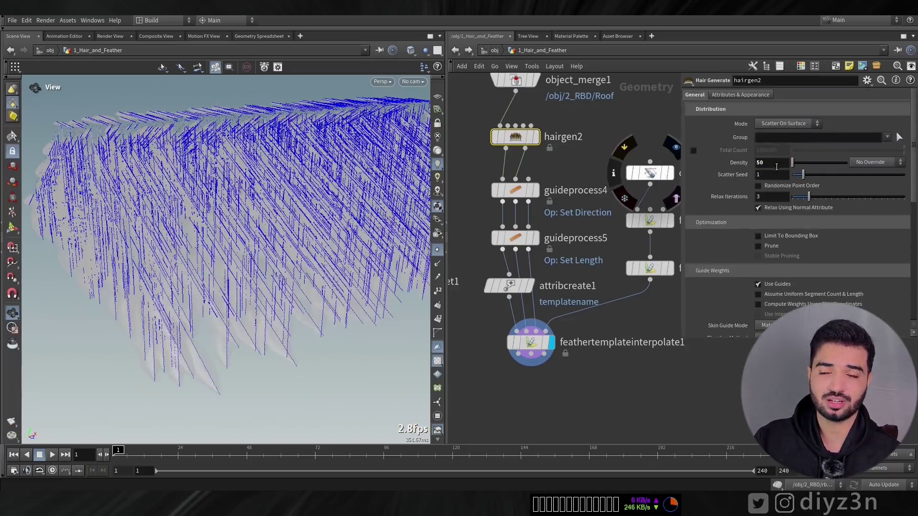
scroll(764, 111, down, 6)
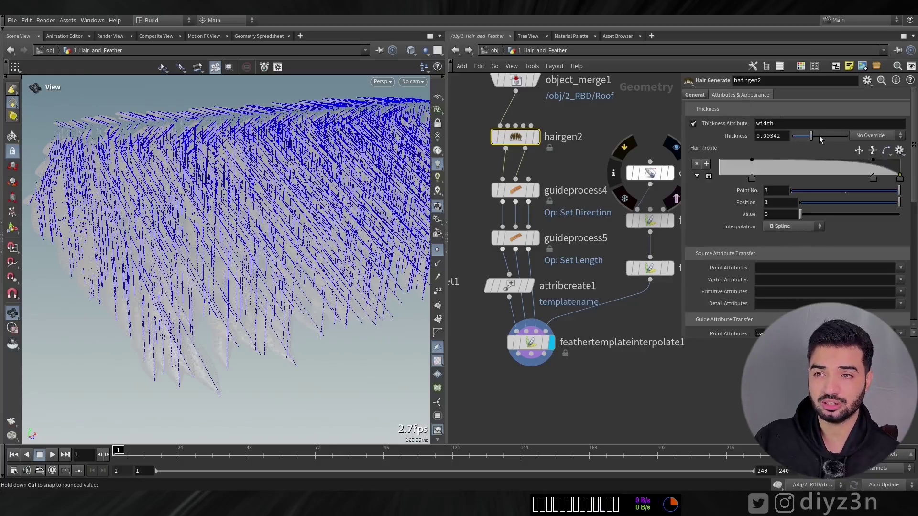
click(531, 342)
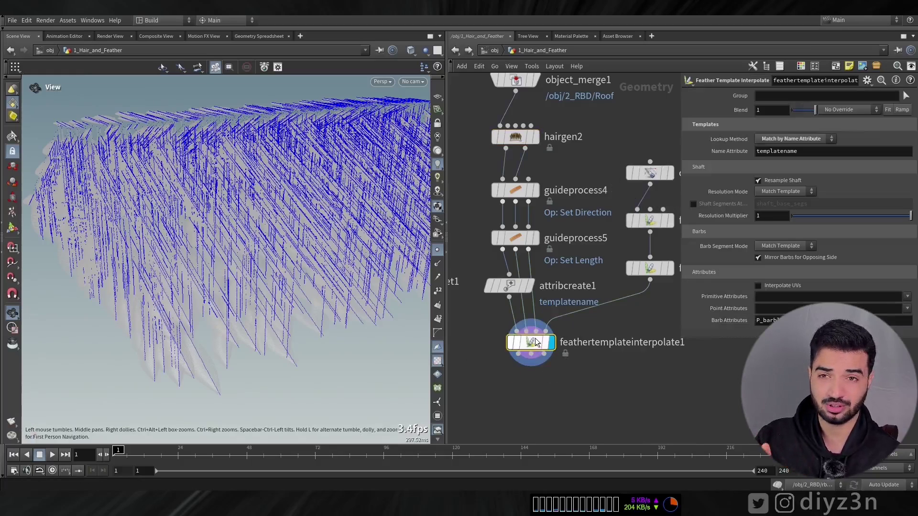
mouse_move(240, 218)
mouse_down()
mouse_move(287, 198)
mouse_move(240, 216)
mouse_up()
middle_drag(591, 368, 581, 252)
click(589, 288)
key(Tab)
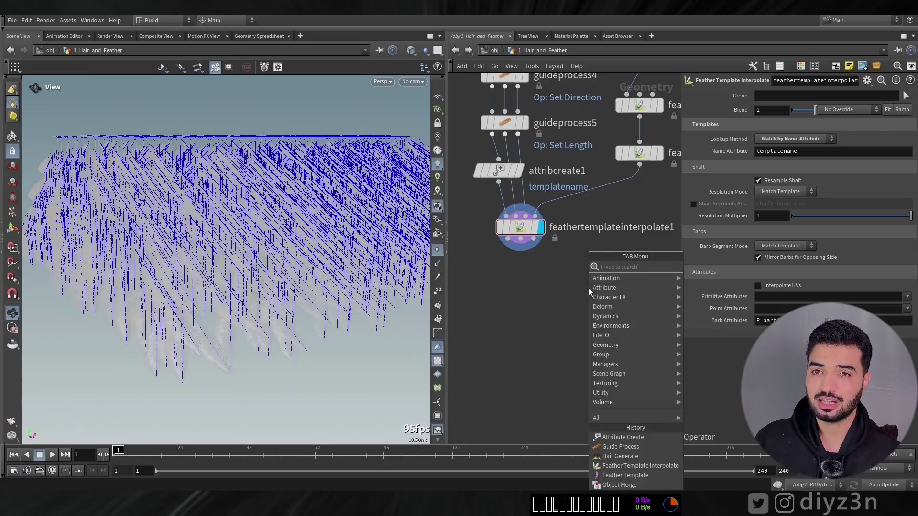
text(su)
click(549, 301)
middle_drag(548, 303, 558, 287)
- Add a Null after the feather interpolation's first output, display it and rename it Feather
key(Tab)
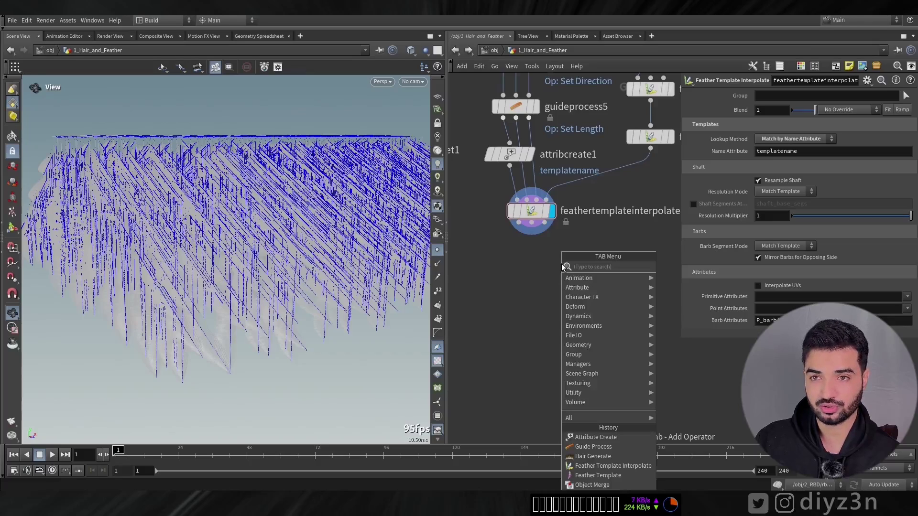
text(null)
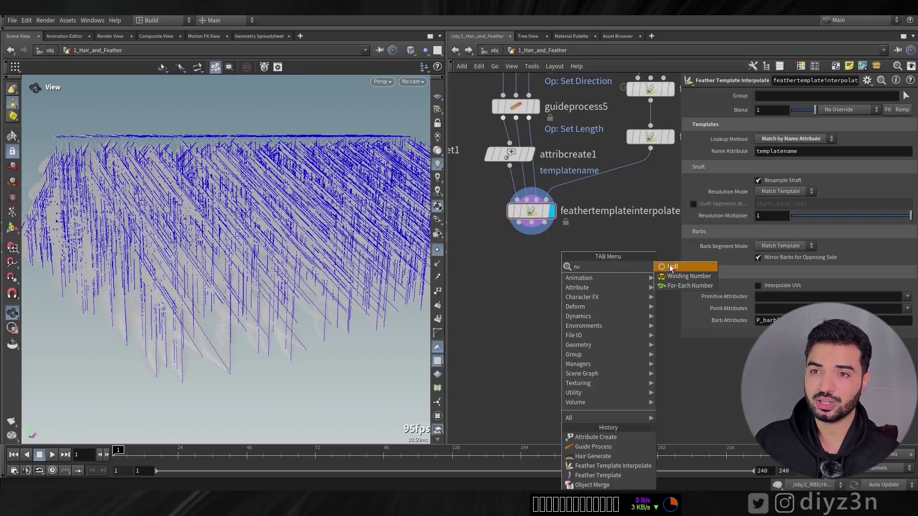
key(Return)
click(518, 307)
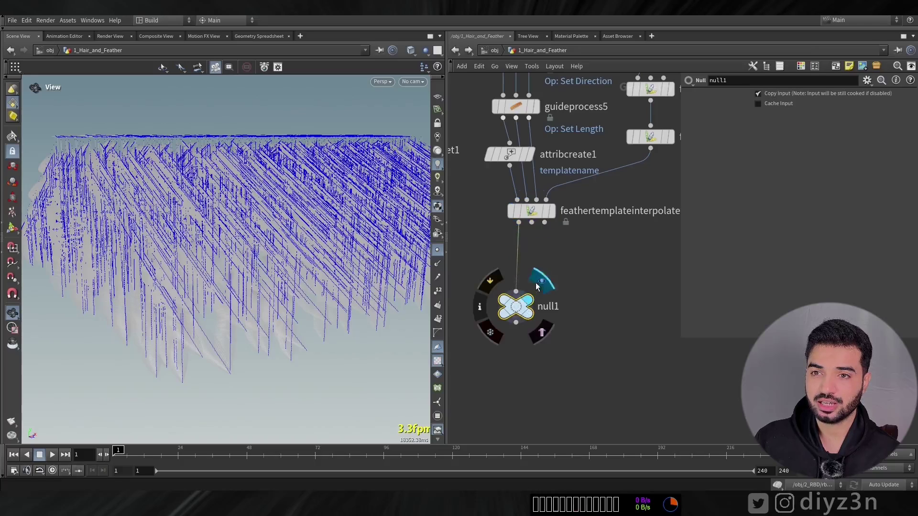
drag(524, 325, 530, 330)
double_click(550, 321)
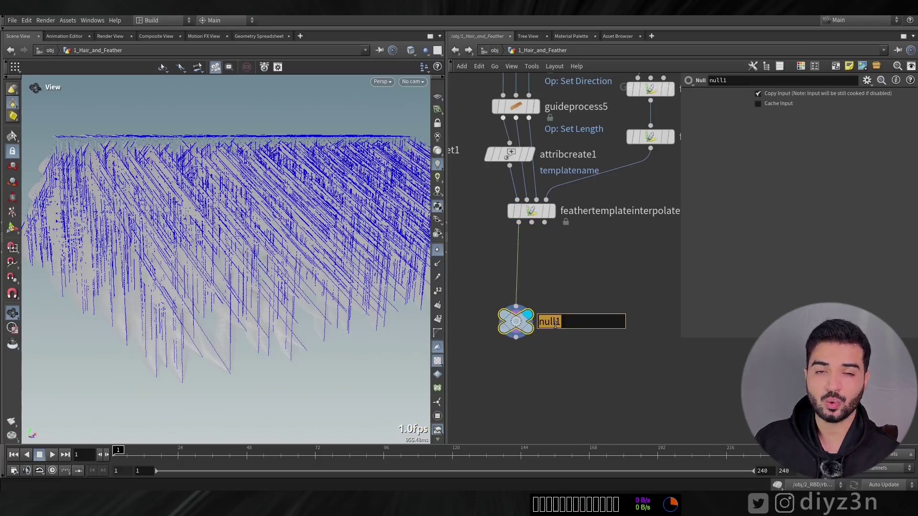
text(Feather)
key(Return)
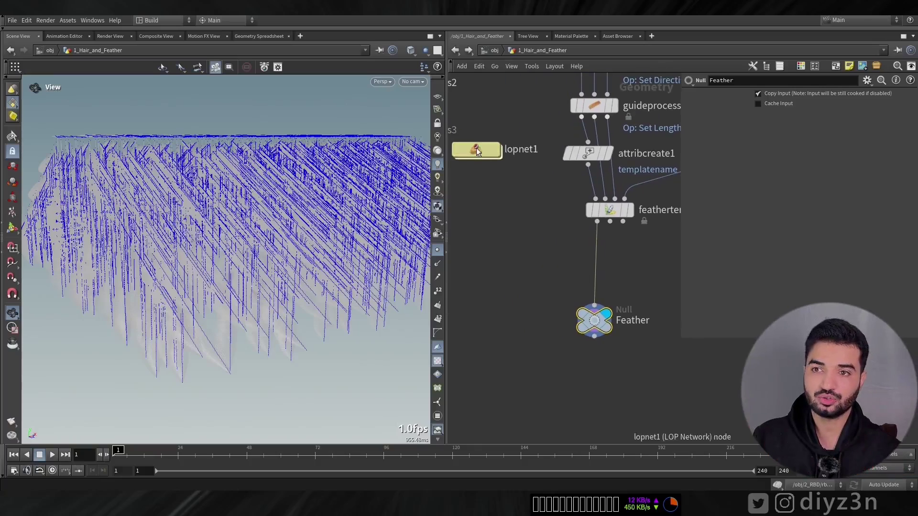
- Open lopnet1, space out its node chain and insert a SOP Import node between sopimport2 and karmaphysicalsky1
drag(476, 151, 500, 268)
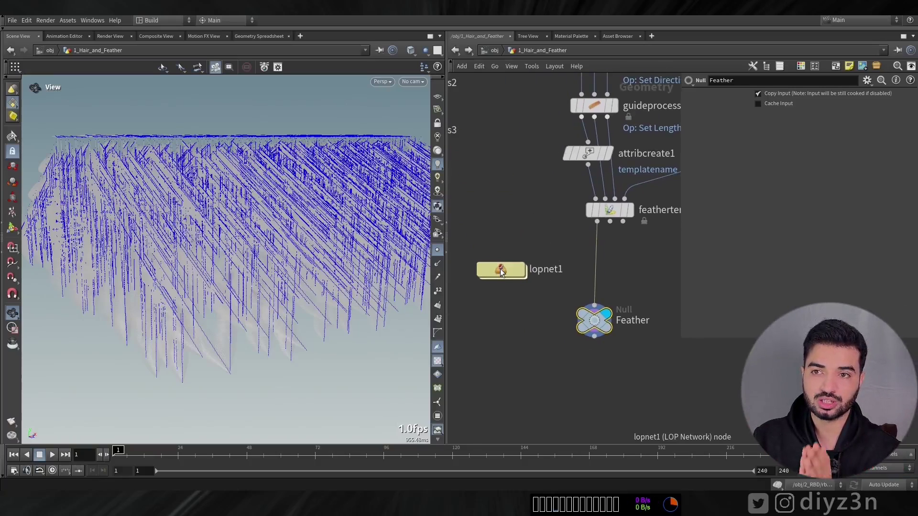
double_click(501, 269)
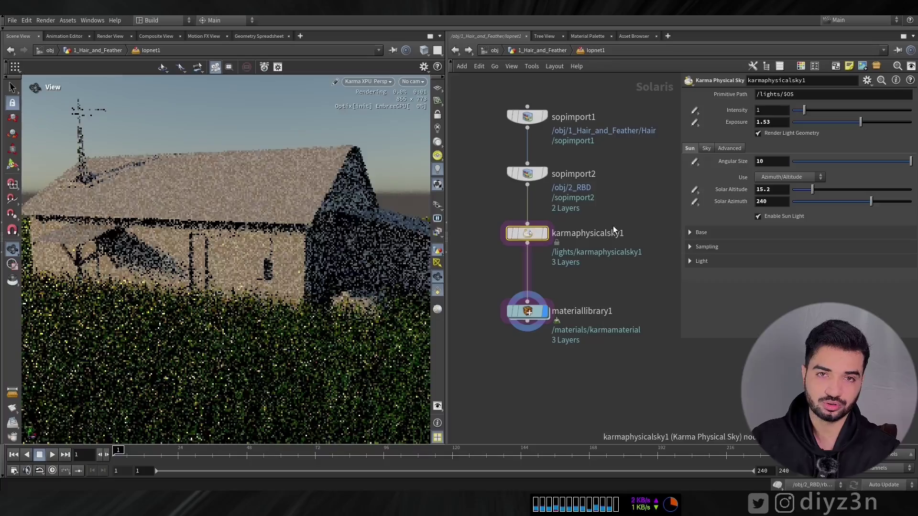
drag(525, 288, 525, 347)
drag(525, 207, 525, 280)
drag(522, 149, 523, 135)
key(Tab)
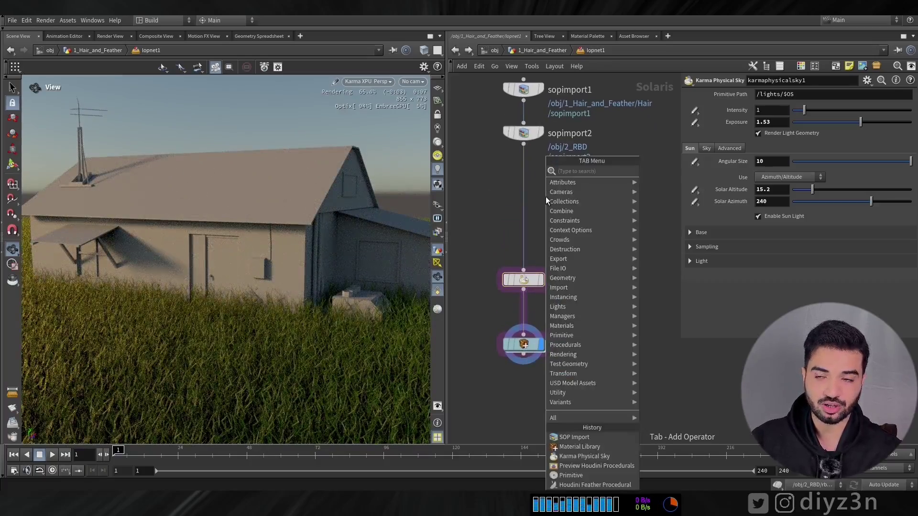
text(sop)
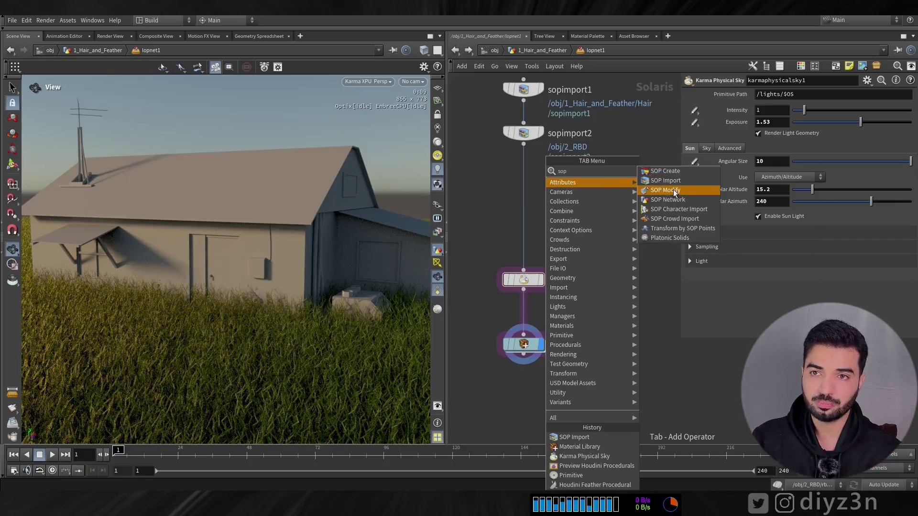
click(673, 189)
click(526, 203)
- Rename the new SOP Import node Feather and set its SOP path to /obj/1_Hair_and_Feather/Feather
double_click(569, 203)
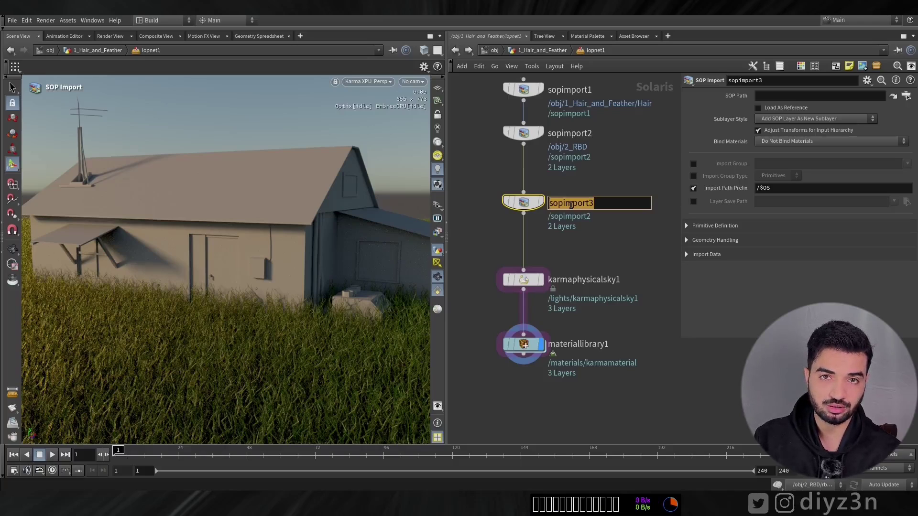
text(Feath)
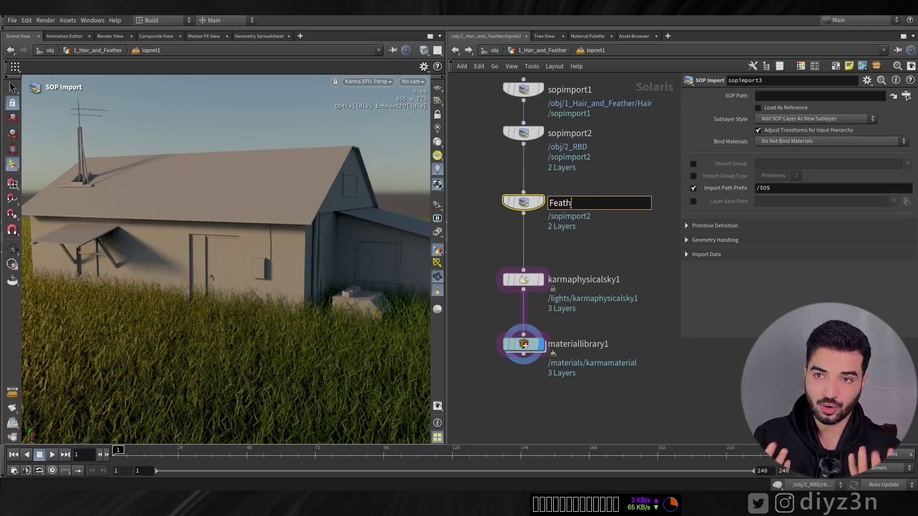
text(er)
key(Return)
click(905, 97)
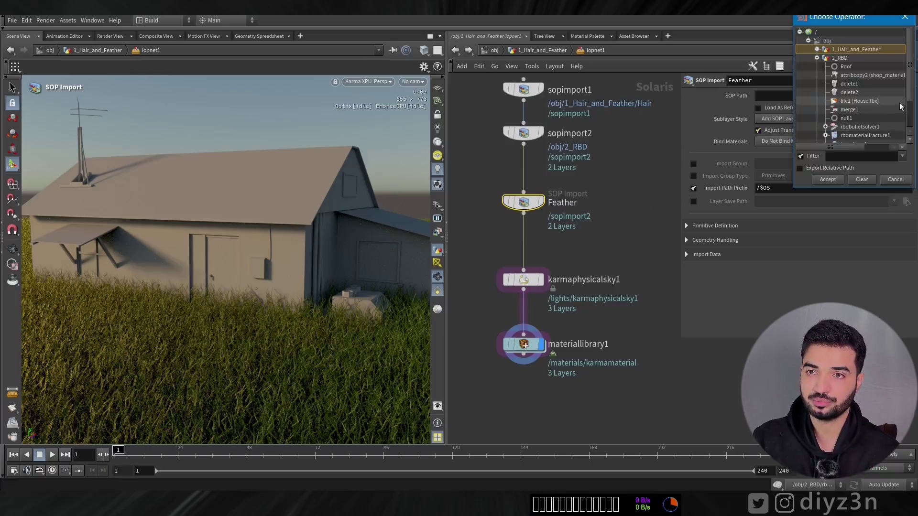
click(817, 49)
double_click(846, 58)
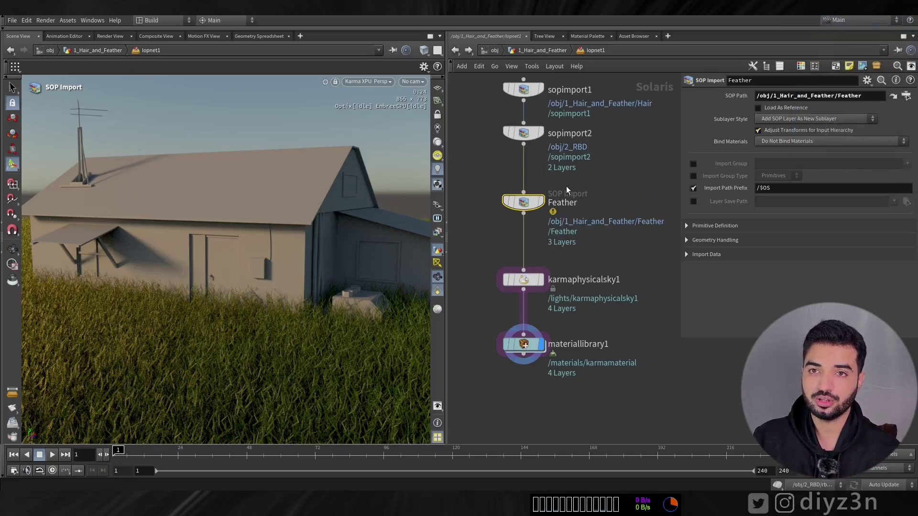
- Examine the imported Feather curve_0 in the scene graph and the geometry assignment of materiallibrary1
click(3, 178)
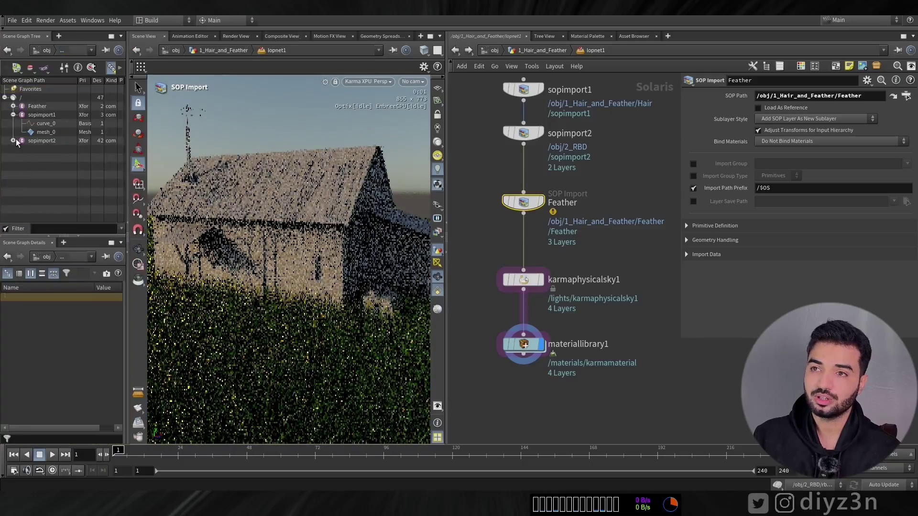
click(13, 140)
click(14, 140)
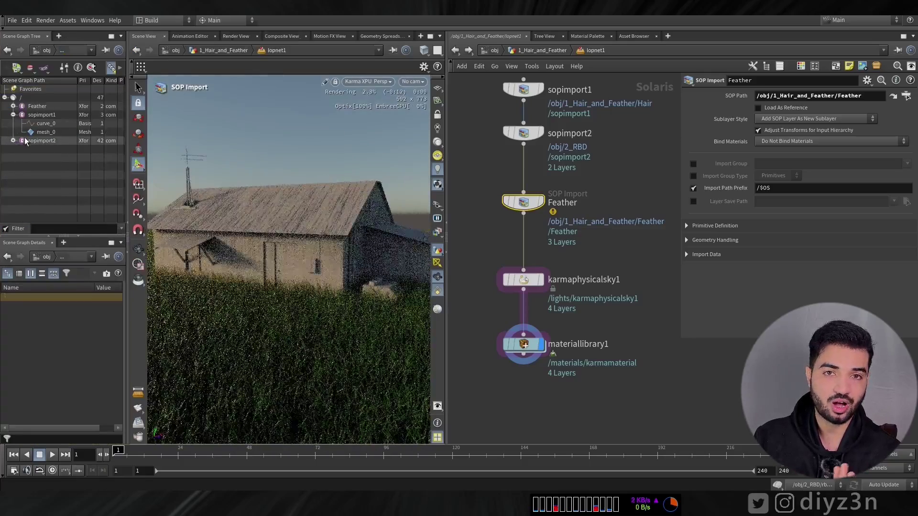
click(14, 105)
click(45, 116)
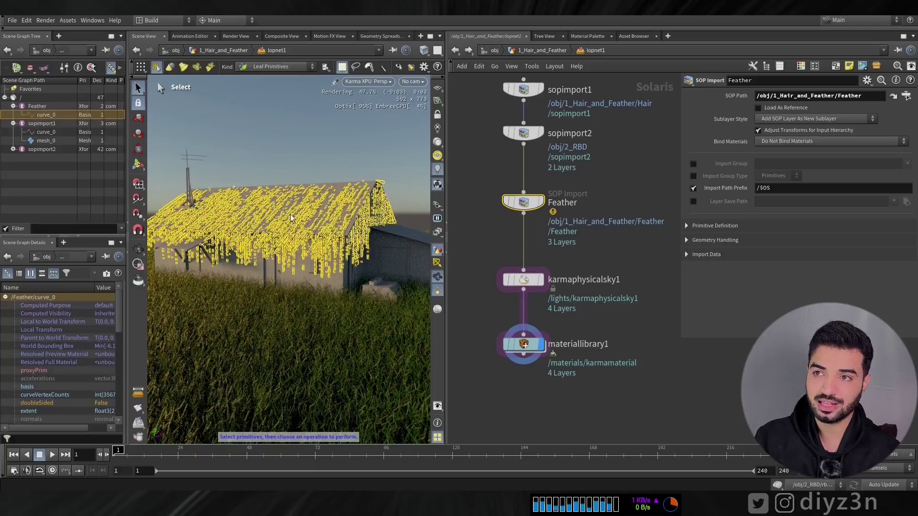
click(128, 224)
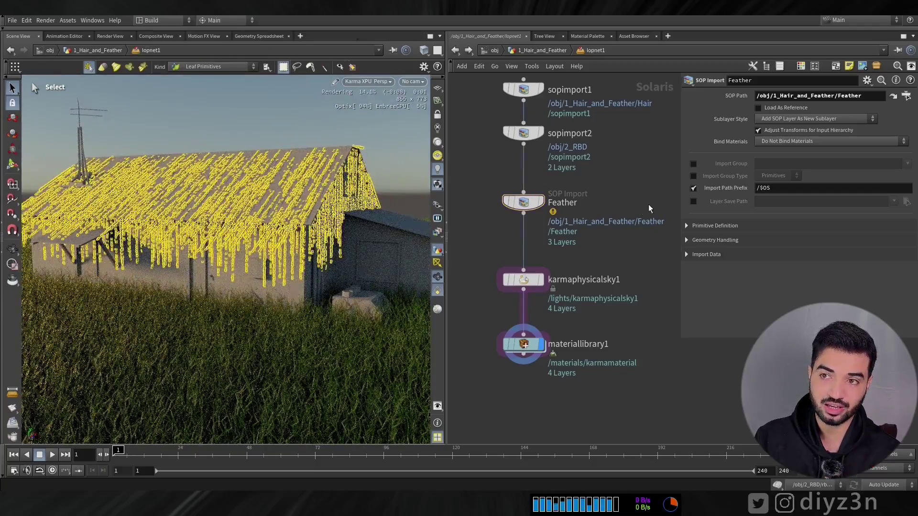
click(534, 352)
click(3, 126)
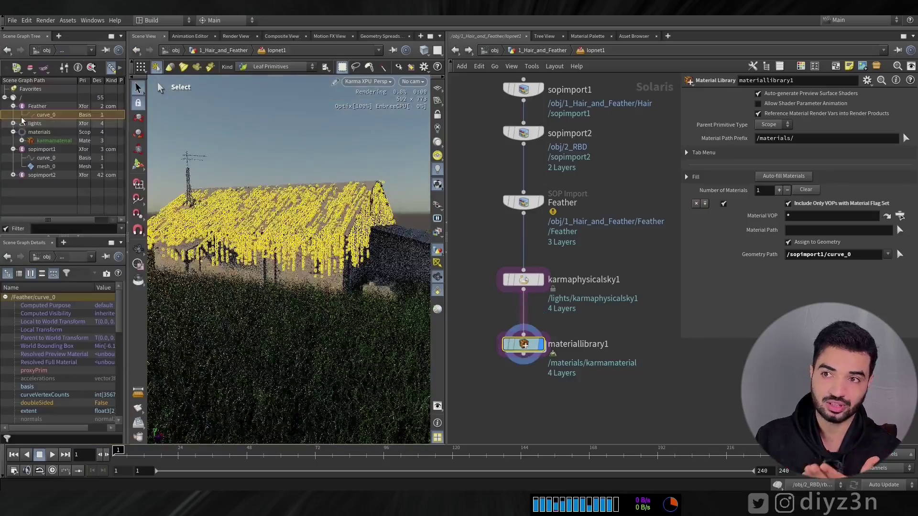
click(30, 92)
click(127, 223)
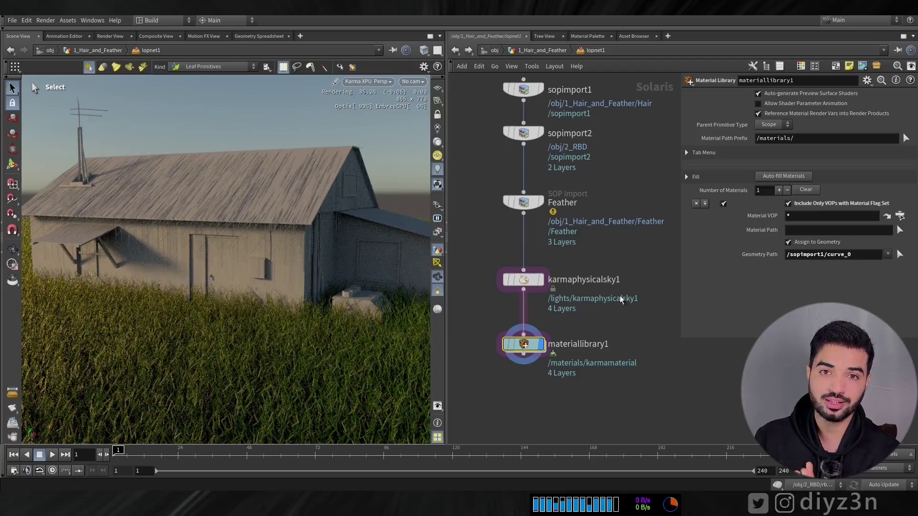
- Move karmaphysicalsky1 and materiallibrary1 further down to open a gap below the Feather import node
middle_drag(622, 299, 623, 264)
drag(529, 312, 529, 350)
drag(531, 249, 530, 303)
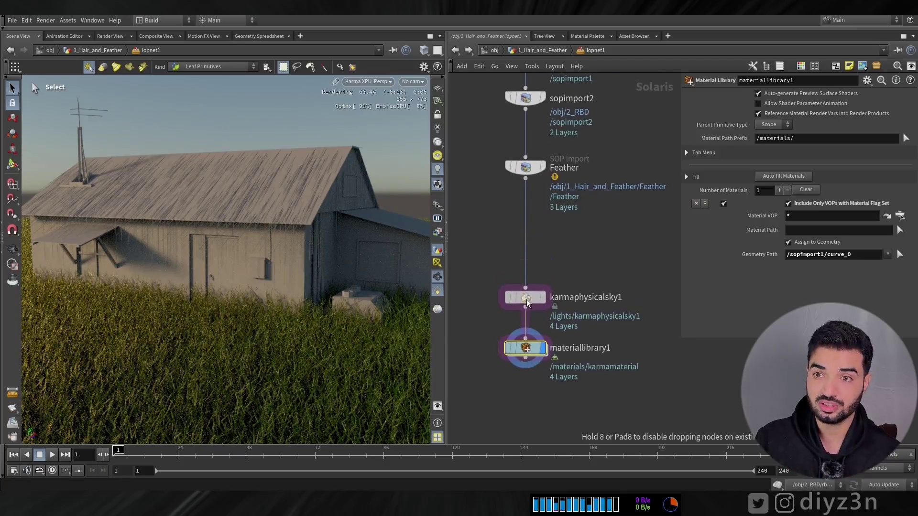
- In the 1_Hair_and_Feather network, add a Feather Surface node, wire the feather interpolation's three outputs into it and display it
click(543, 51)
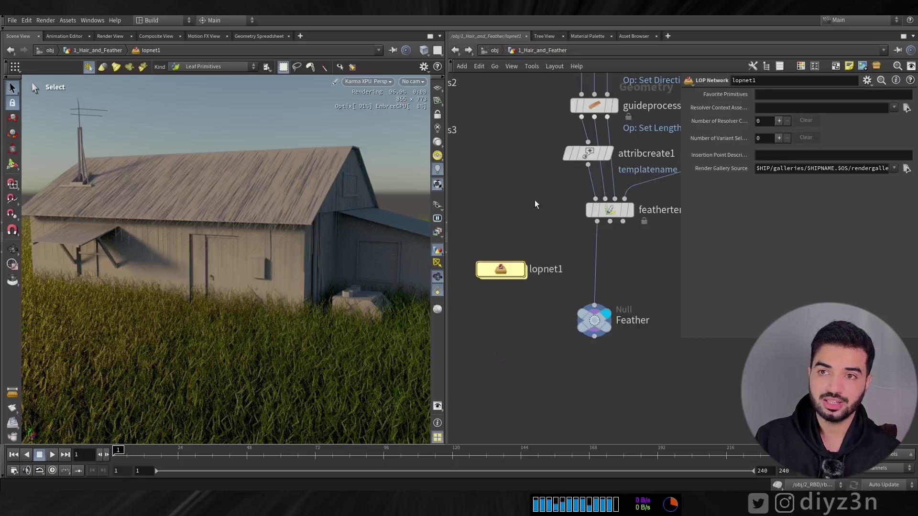
middle_drag(670, 267, 596, 242)
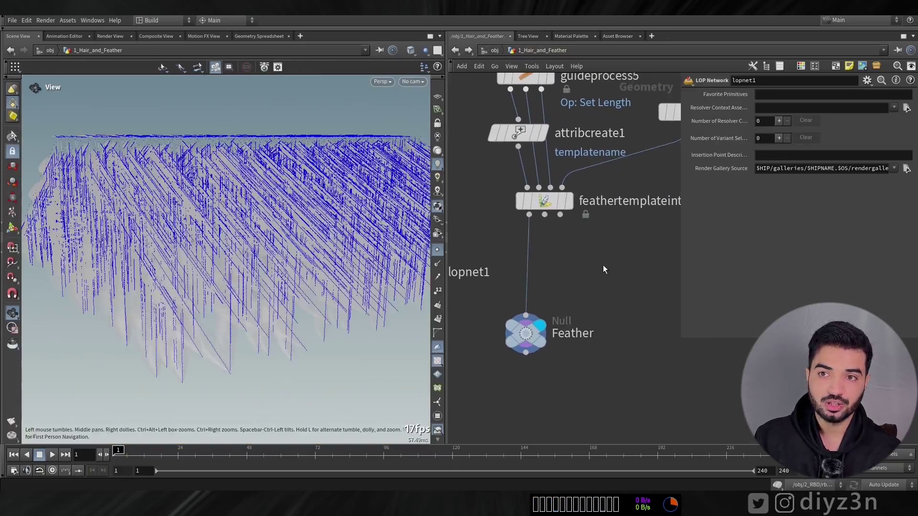
click(526, 333)
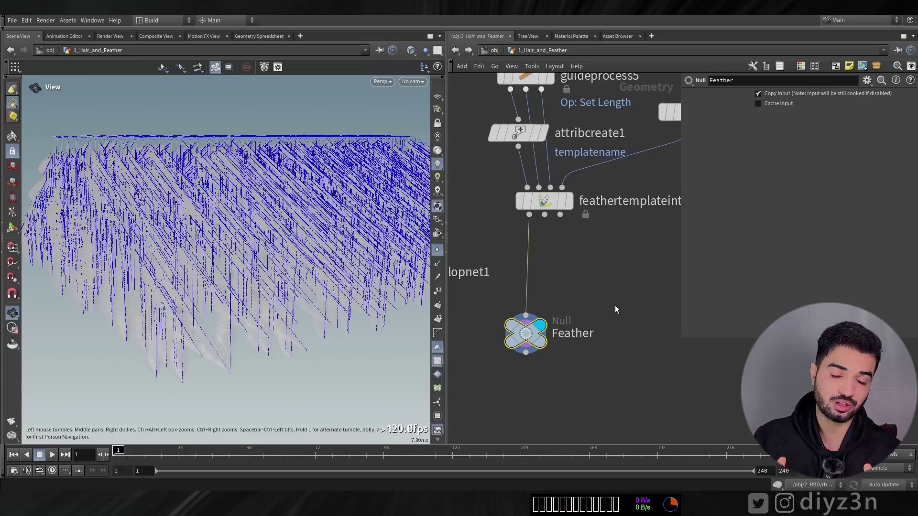
key(Tab)
text(sur)
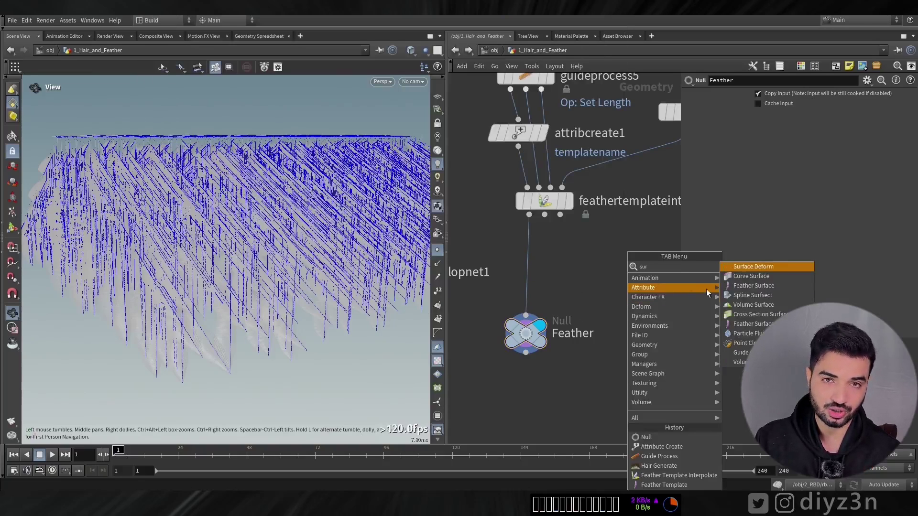
click(762, 287)
click(567, 269)
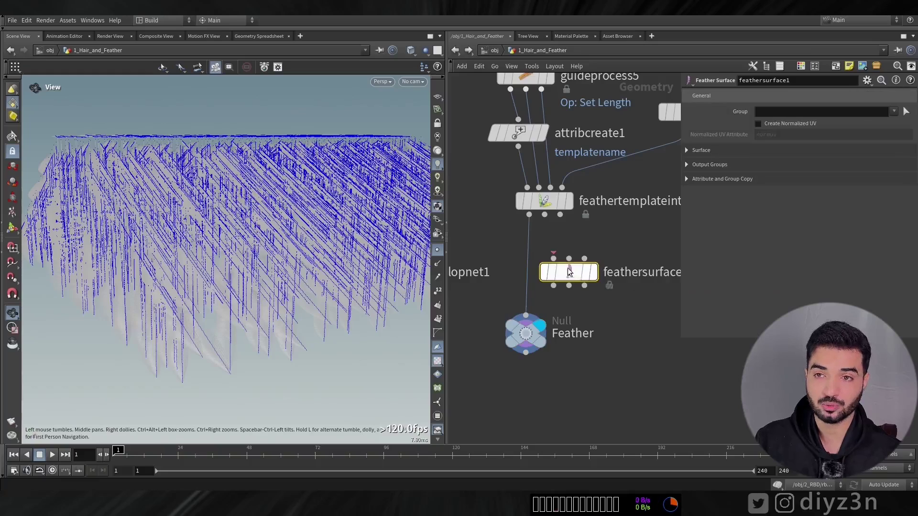
mouse_move(553, 259)
mouse_down()
mouse_move(529, 215)
mouse_move(569, 258)
mouse_up()
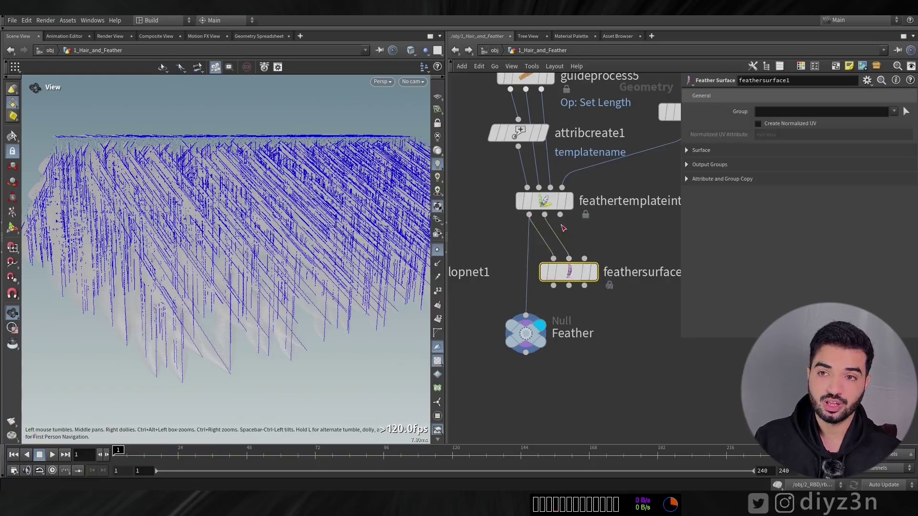
click(593, 272)
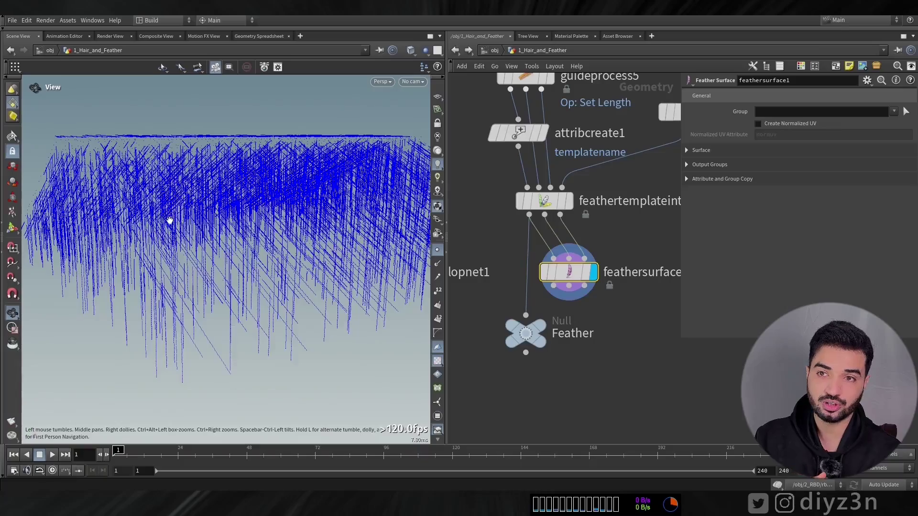
- Set the Point Attributes of the Feather Template Interpolate node to barborient
drag(170, 221, 182, 237)
click(549, 201)
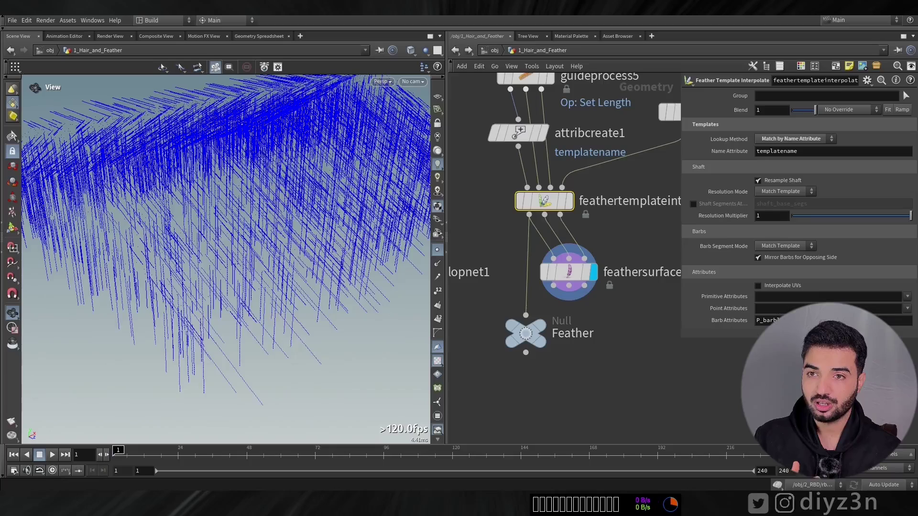
click(907, 309)
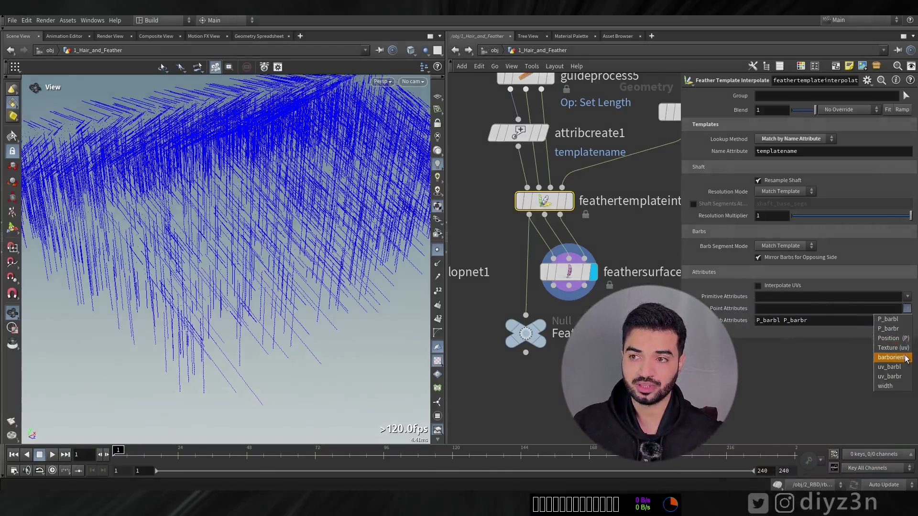
click(909, 347)
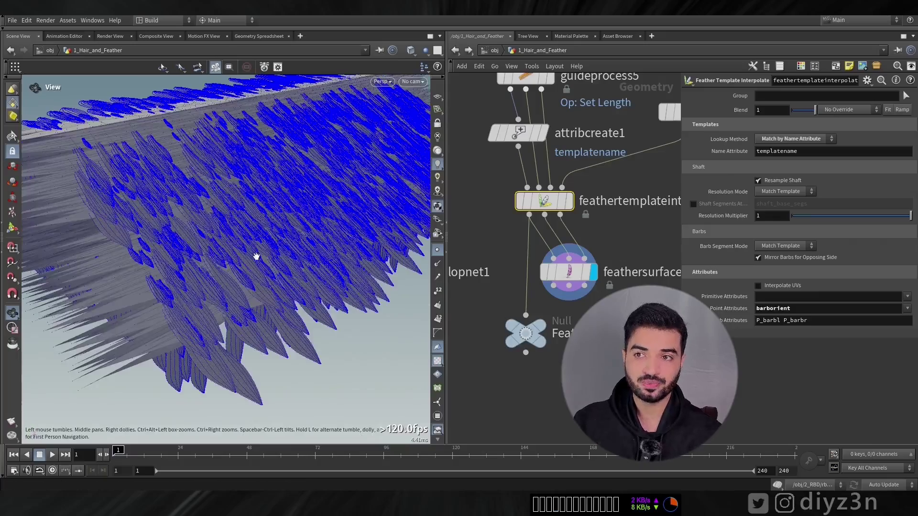
- Inspect the surfaced feathers on the roof and delete the Feather Surface node
drag(194, 261, 221, 240)
click(575, 273)
key(Delete)
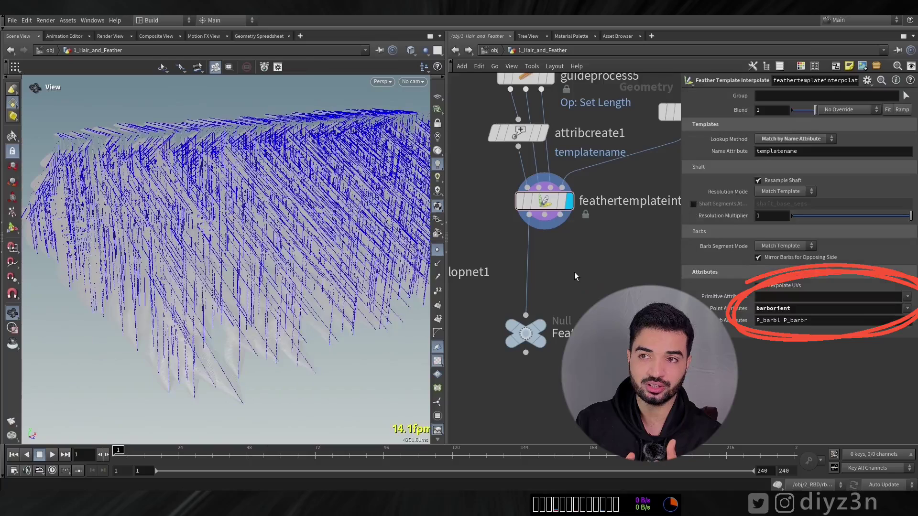
- Open lopnet1 and insert a Houdini Feather Procedural node between the Feather import and karmaphysicalsky1
middle_drag(558, 259, 626, 250)
scroll(626, 250, up, 1)
scroll(548, 272, down, 1)
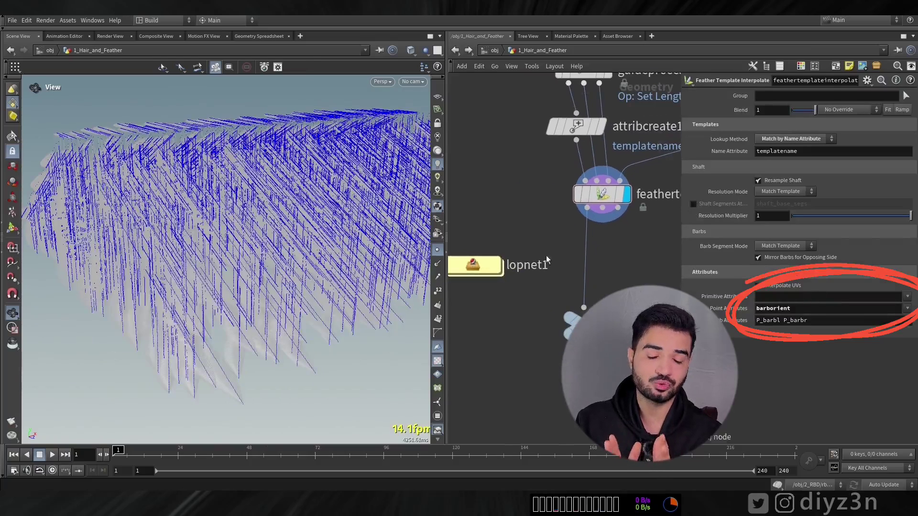
double_click(467, 268)
scroll(530, 221, down, 1)
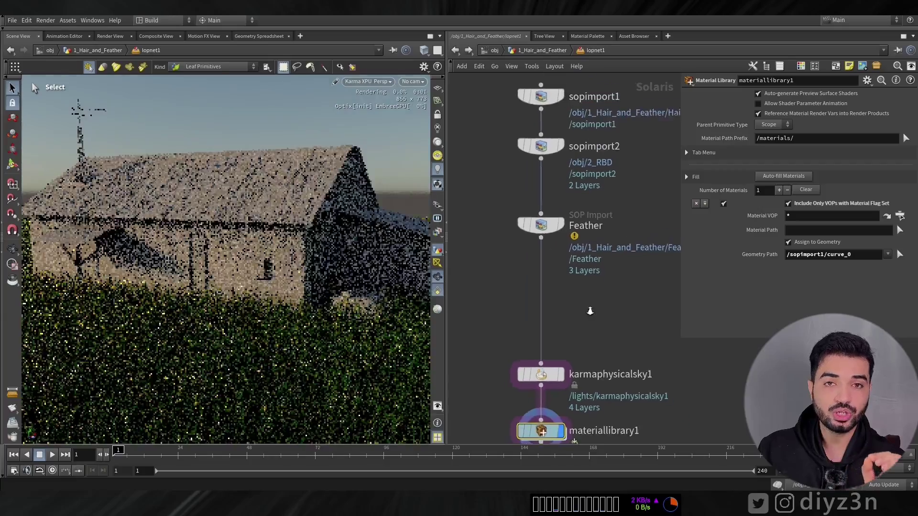
scroll(567, 242, down, 1)
key(Tab)
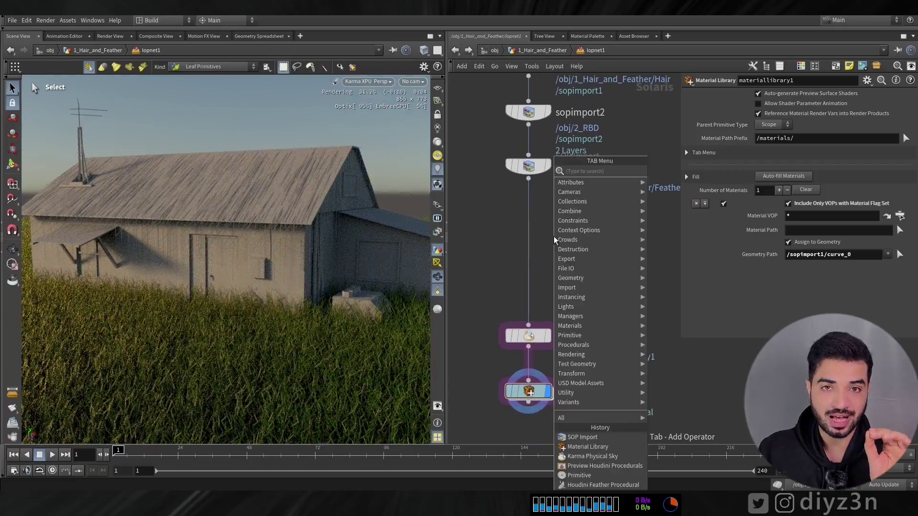
text(fea)
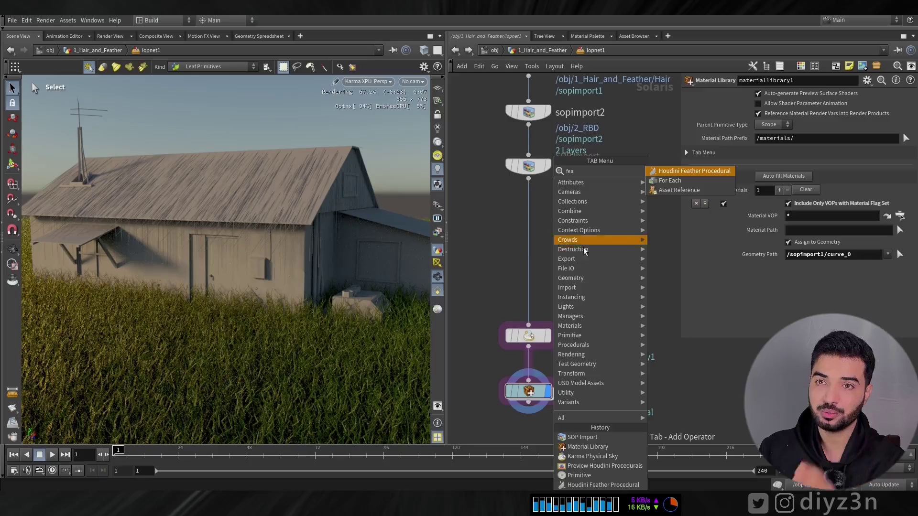
key(Return)
drag(528, 237, 524, 243)
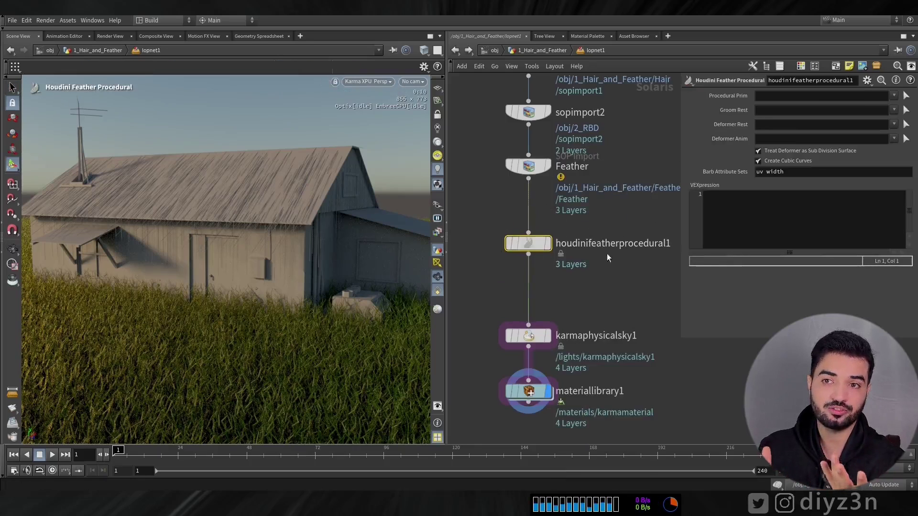
- Set the feather procedural's Groom Rest to the scene graph primitive /Feather/curve_0
click(763, 110)
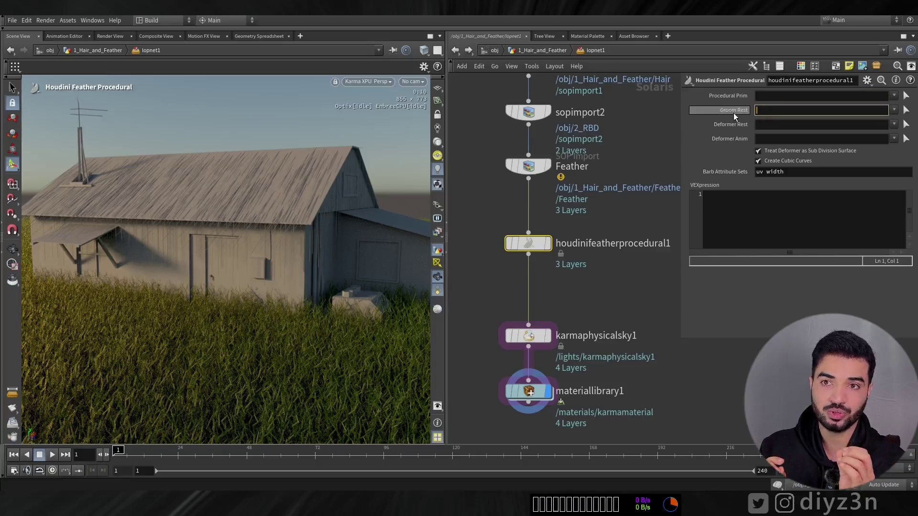
click(2, 222)
drag(32, 116, 789, 110)
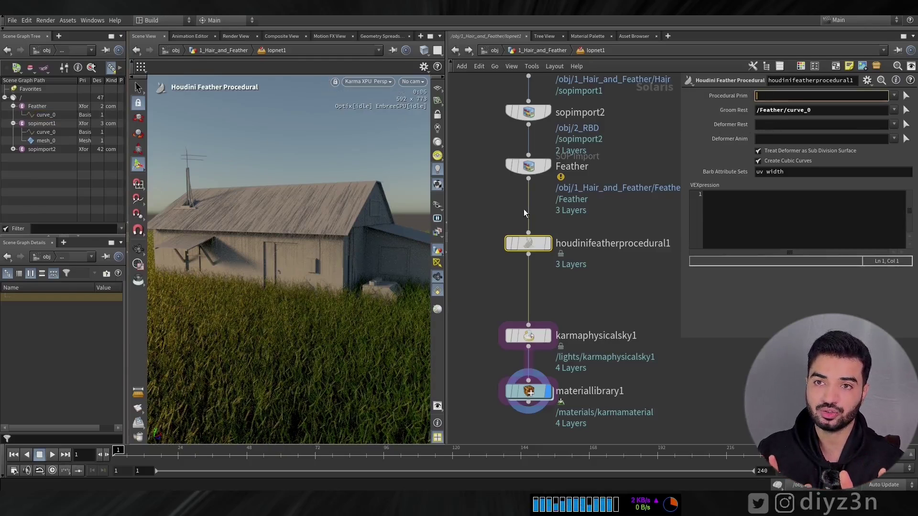
- Make room above houdinifeatherprocedural1 and insert a Primitive node between it and the Feather import
drag(531, 243, 532, 275)
key(Tab)
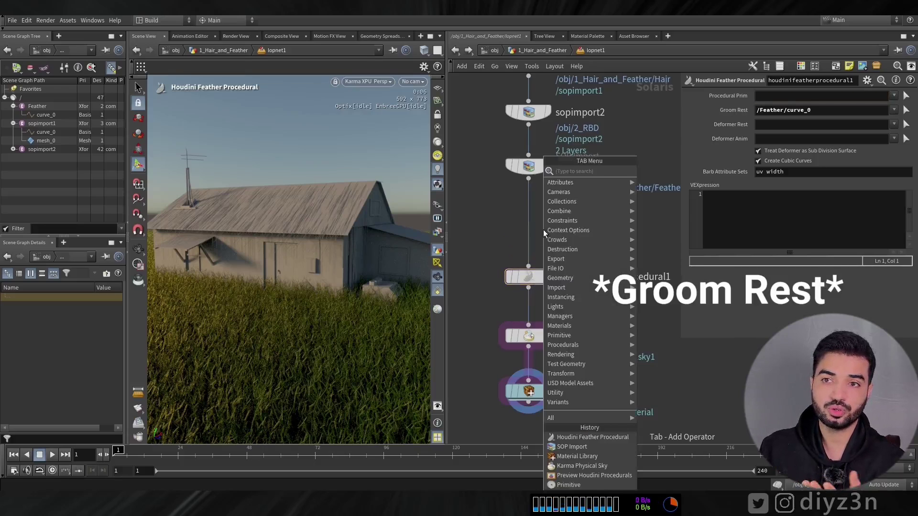
text(pri)
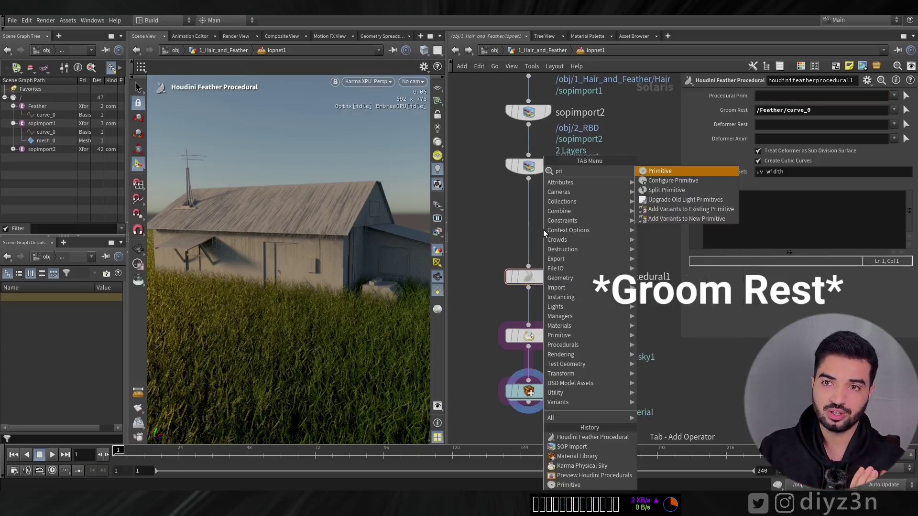
click(663, 171)
click(531, 222)
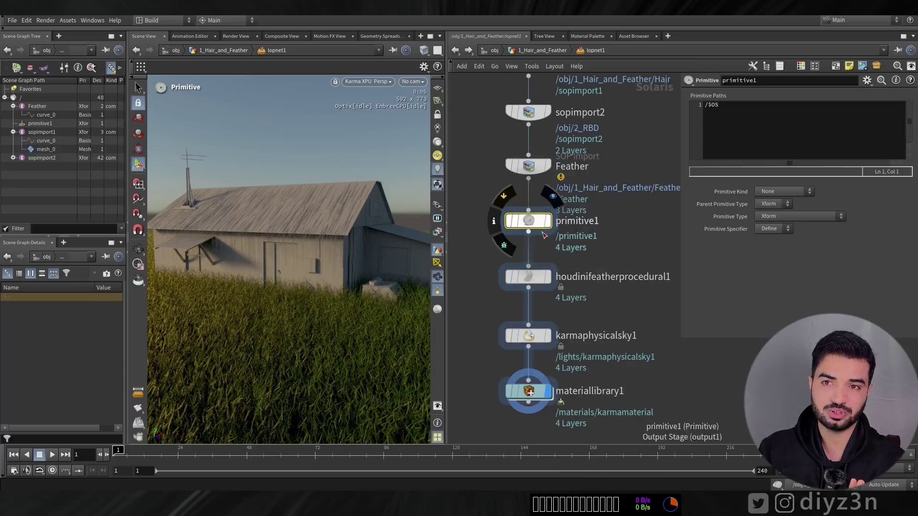
- Rename the new Primitive node Feather_Proc, leaving its primitive kind at None and its specifier at Define
click(40, 124)
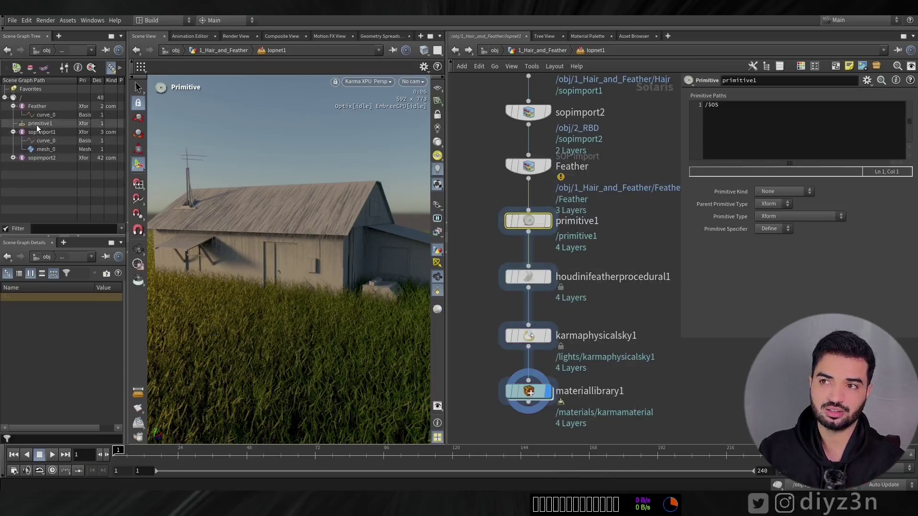
double_click(598, 221)
double_click(598, 220)
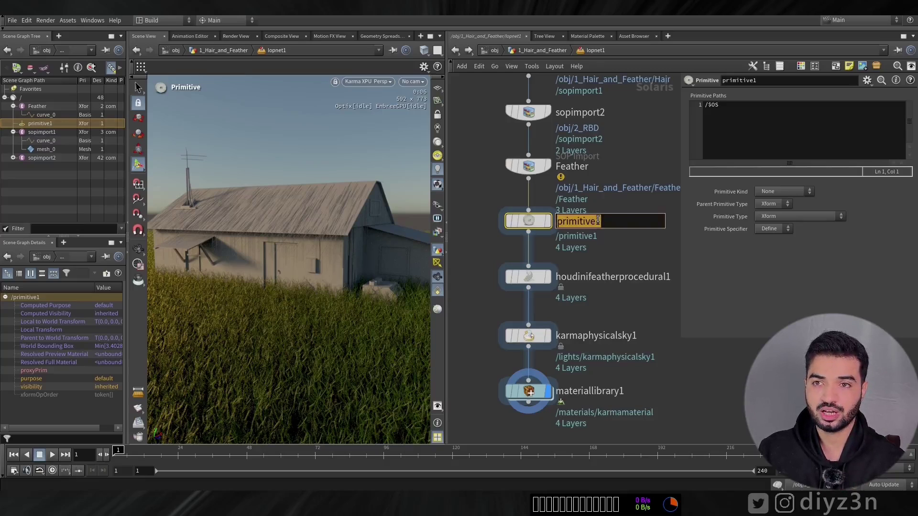
text(P)
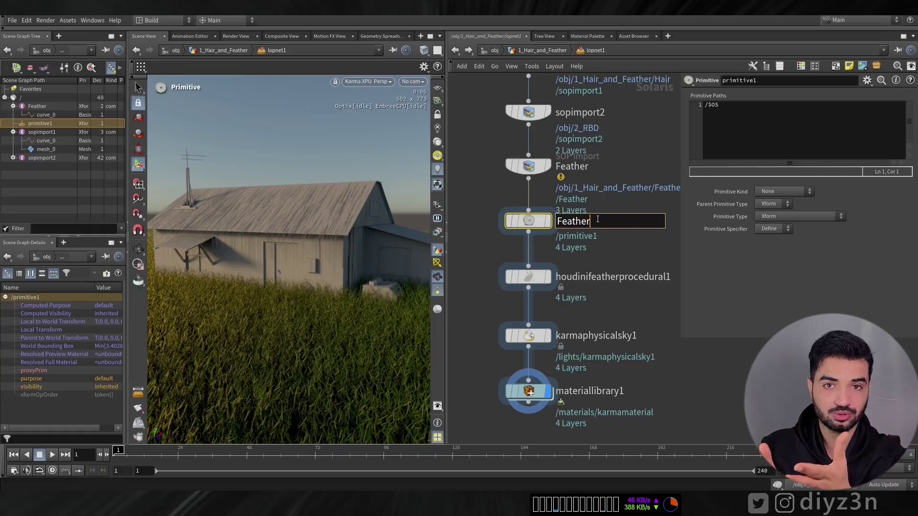
text(P)
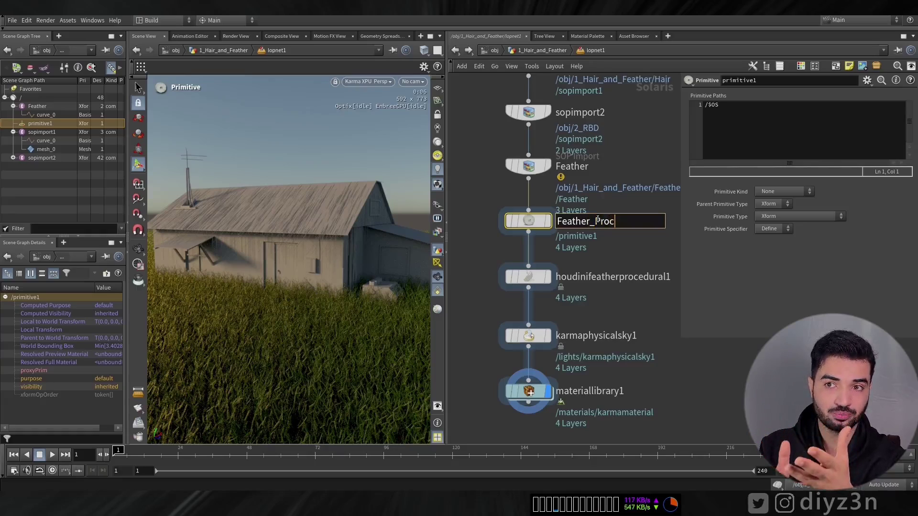
text(roc)
key(Return)
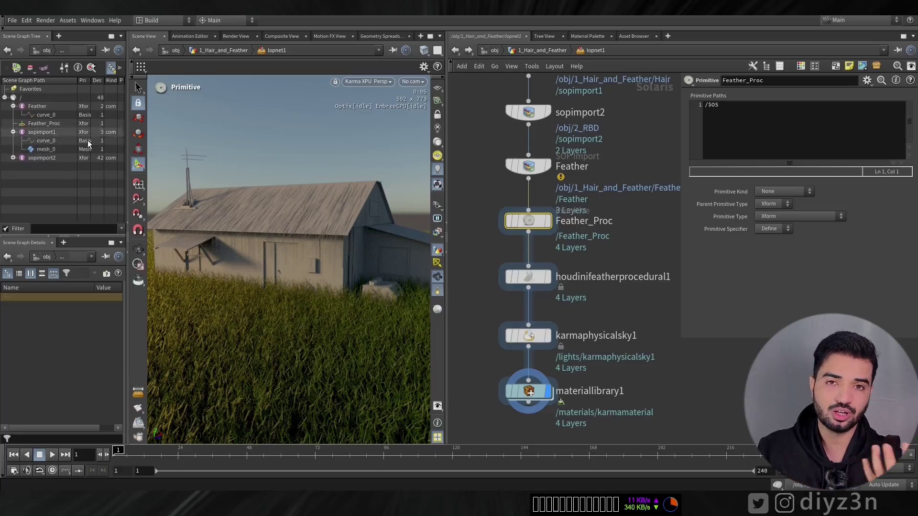
click(784, 192)
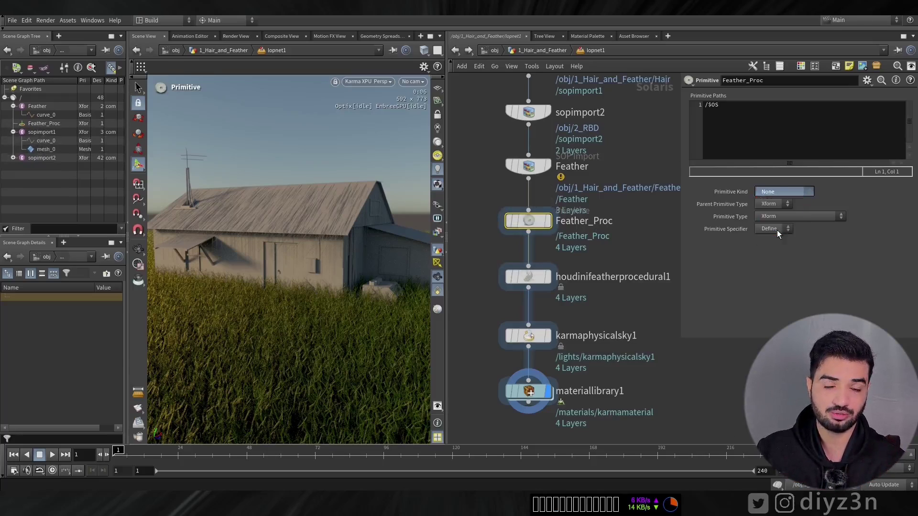
click(778, 232)
- Set the Procedural Prim of houdinifeatherprocedural1 to /Feather_Proc from the scene graph
click(527, 277)
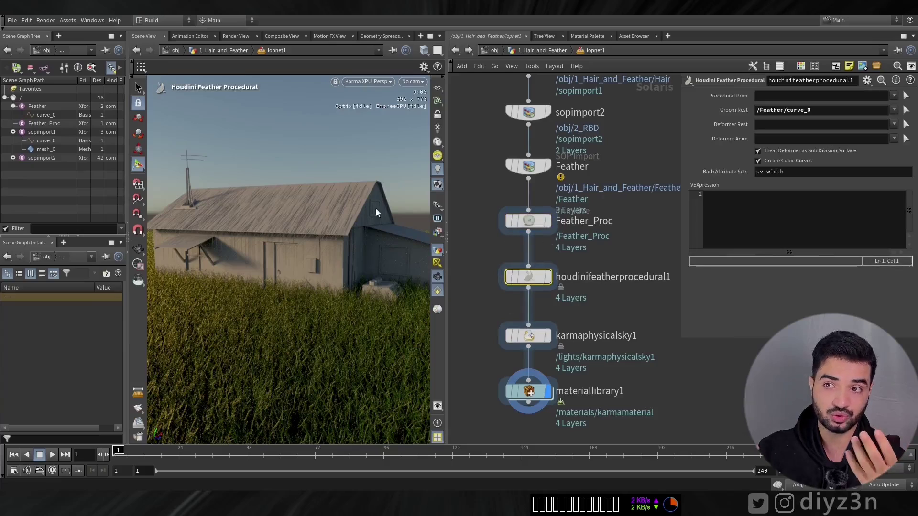
drag(741, 106, 778, 95)
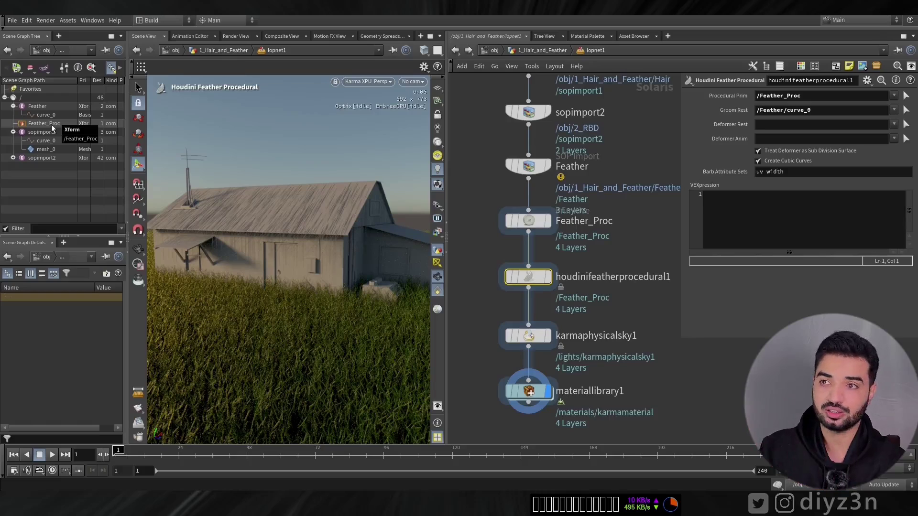
- Move houdinifeatherprocedural1 closer to Feather_Proc and shift karmaphysicalsky1 and materiallibrary1 down to leave space between them
drag(520, 280, 520, 267)
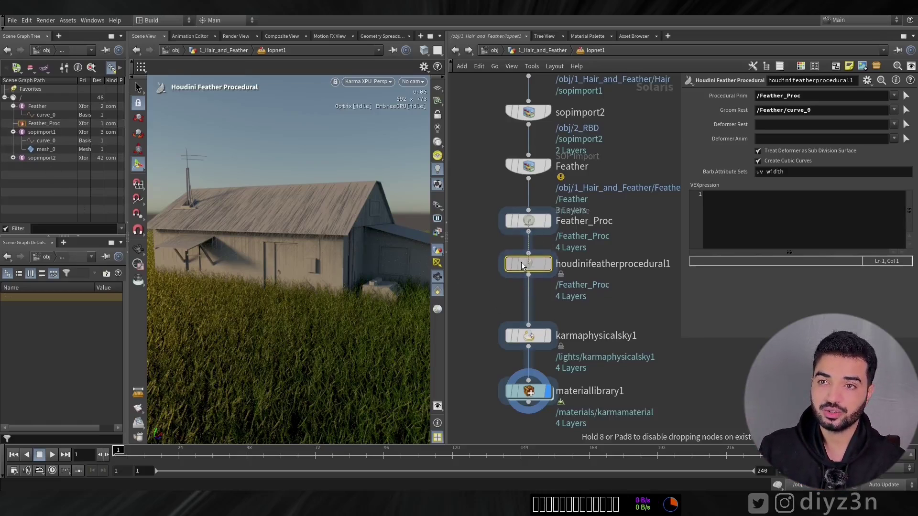
middle_drag(647, 391, 643, 310)
drag(604, 373, 484, 210)
drag(521, 261, 521, 327)
click(541, 259)
key(Tab)
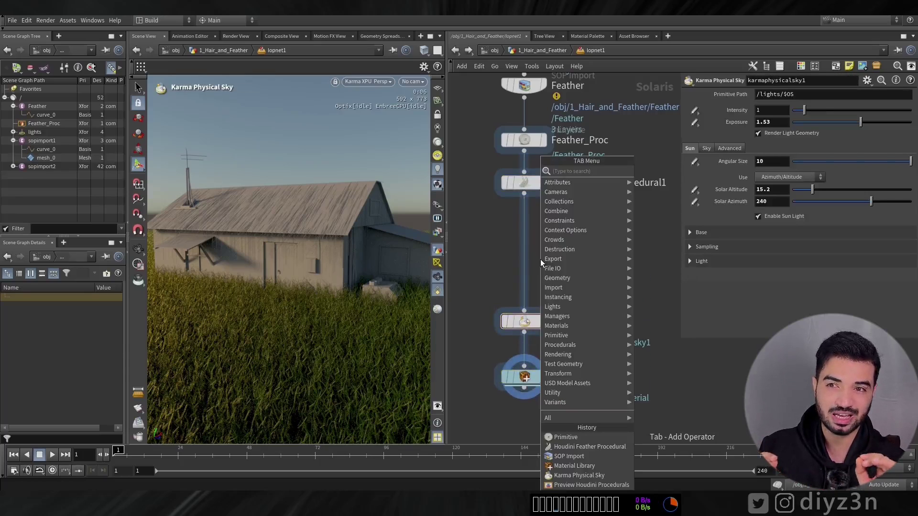
text(pri)
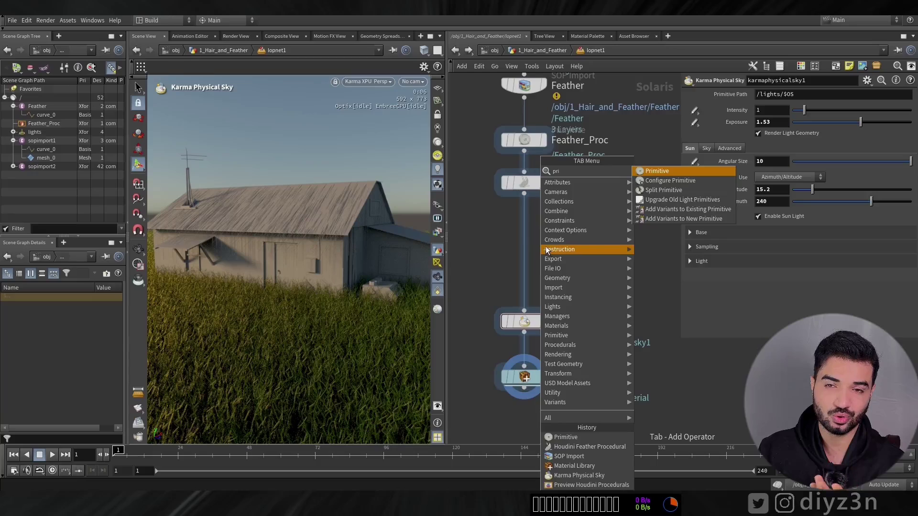
key(Escape)
- Insert a Preview Houdini Procedurals node between houdinifeatherprocedural1 and karmaphysicalsky1
key(Tab)
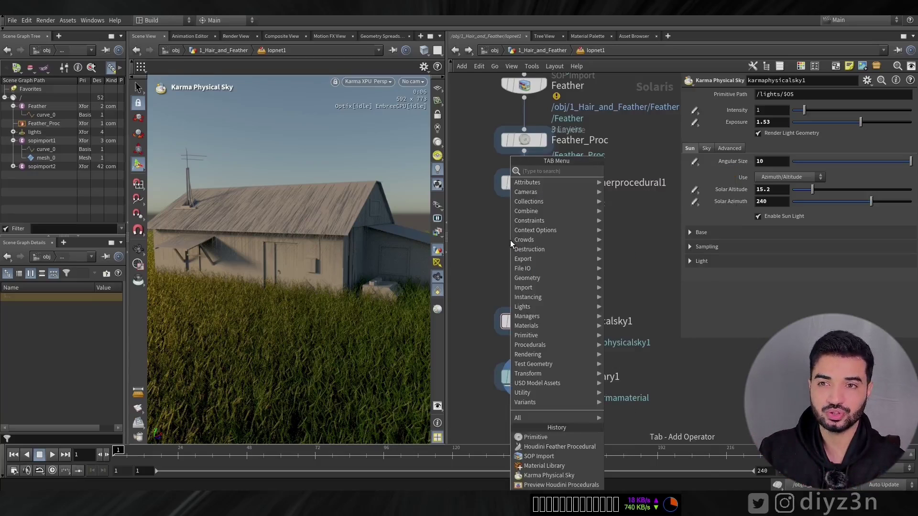
text(pro)
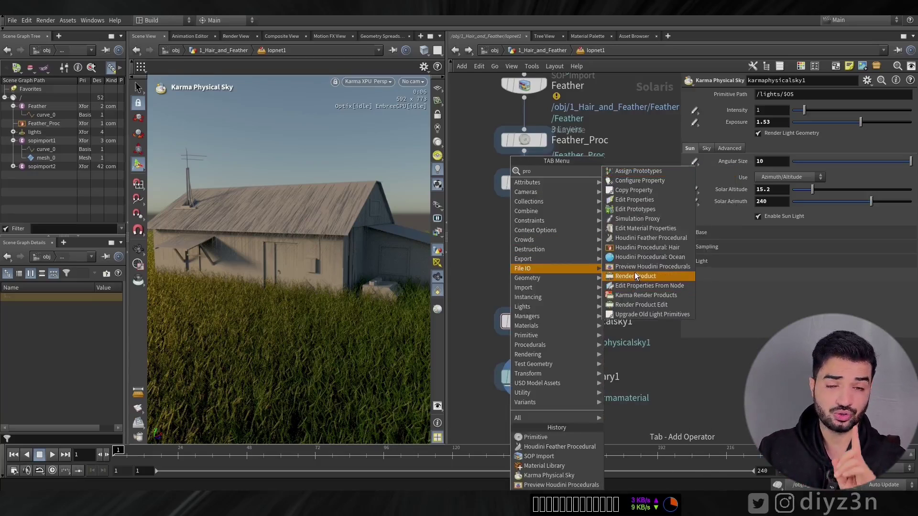
click(634, 266)
click(526, 255)
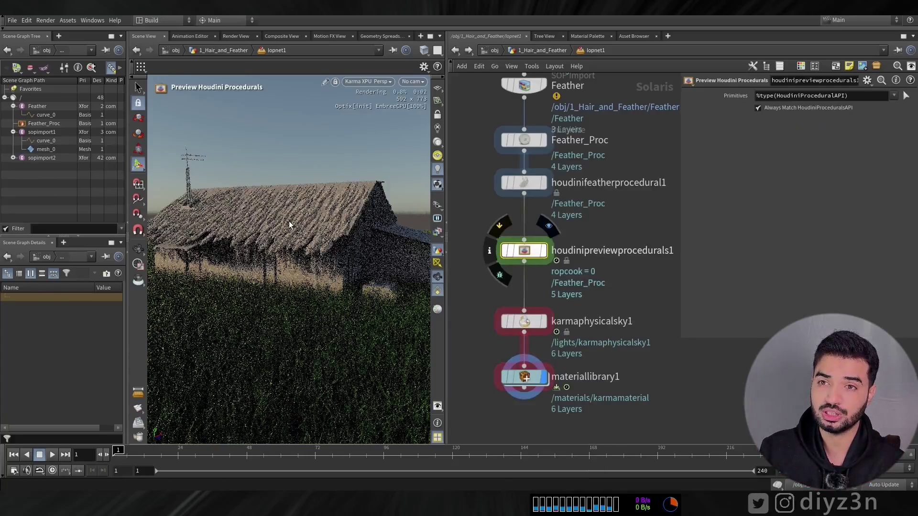
- Set the Primitives of houdinipreviewprocedurals1 to /Feather_Proc from the scene graph and inspect the feathered roof in the render
click(28, 125)
drag(856, 97, 856, 99)
click(126, 223)
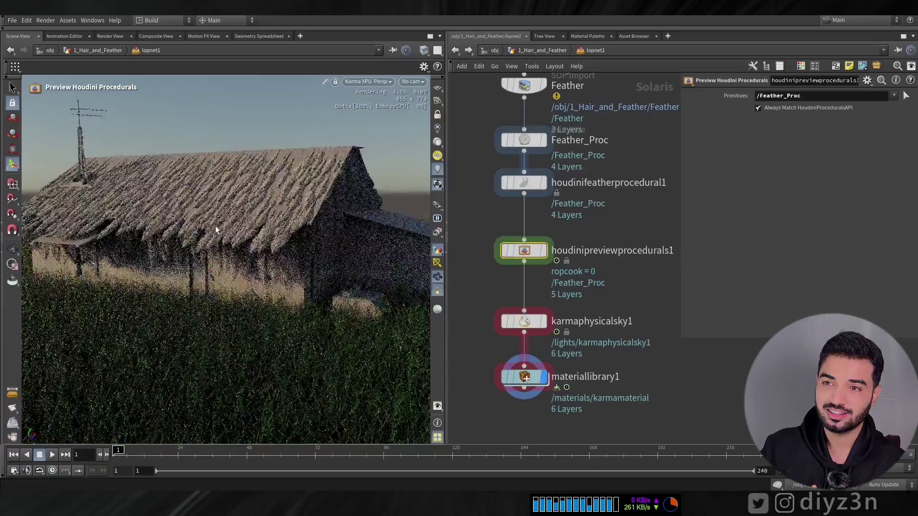
drag(226, 176, 269, 225)
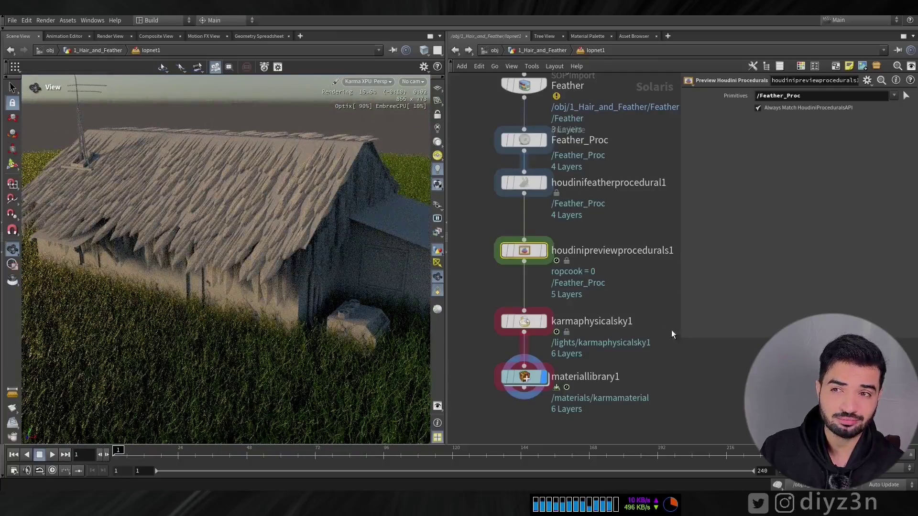
- Go inside materiallibrary1 and rename the karmamaterial subnetwork Grass
middle_drag(667, 360, 670, 295)
drag(607, 368, 580, 359)
scroll(587, 366, up, 2)
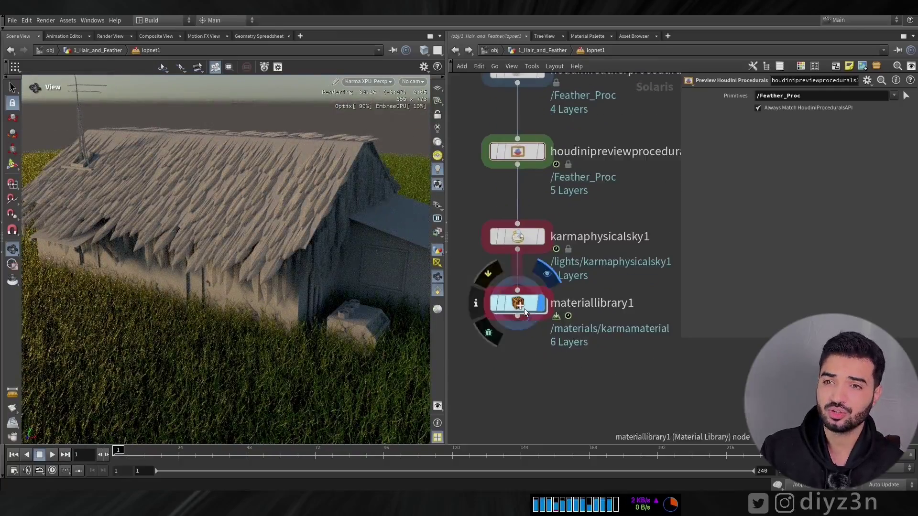
scroll(562, 367, down, 2)
click(531, 317)
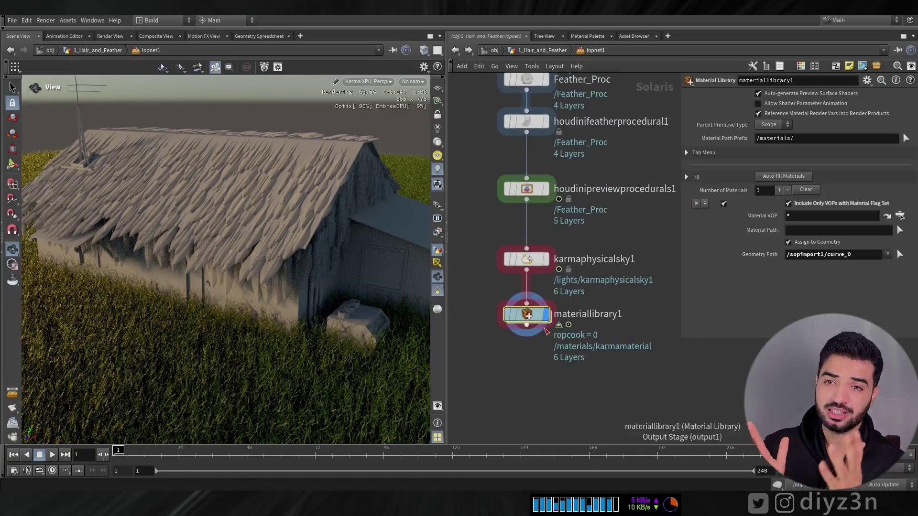
double_click(519, 314)
double_click(560, 193)
double_click(558, 193)
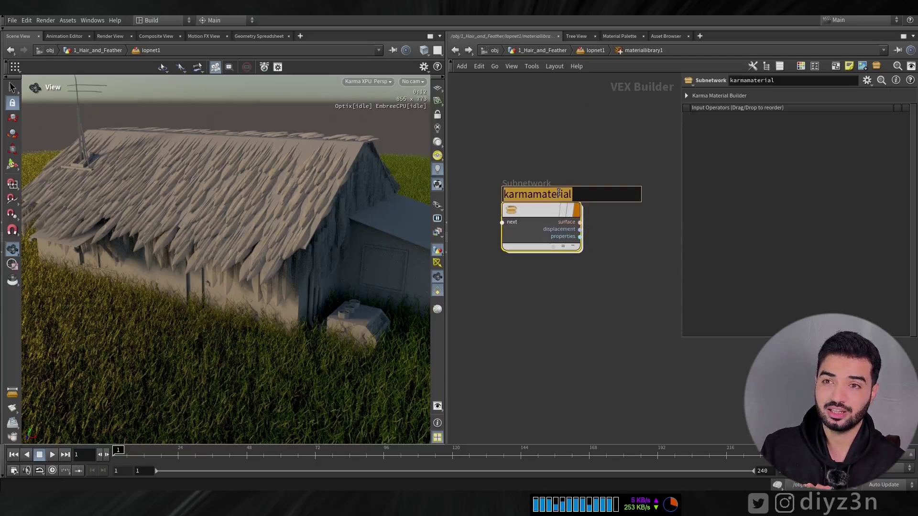
text(Grass)
key(Return)
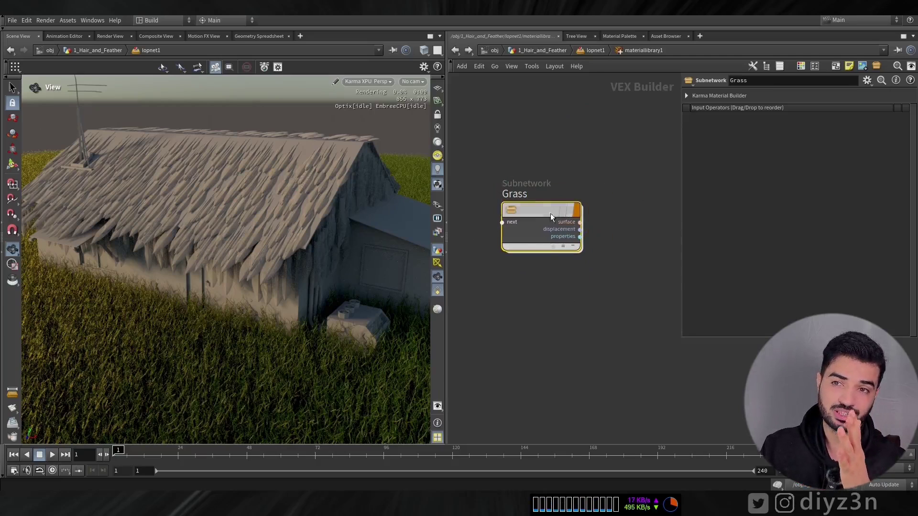
- Duplicate the Grass material below the original and rename the copy Feather
alt+drag(550, 213, 531, 382)
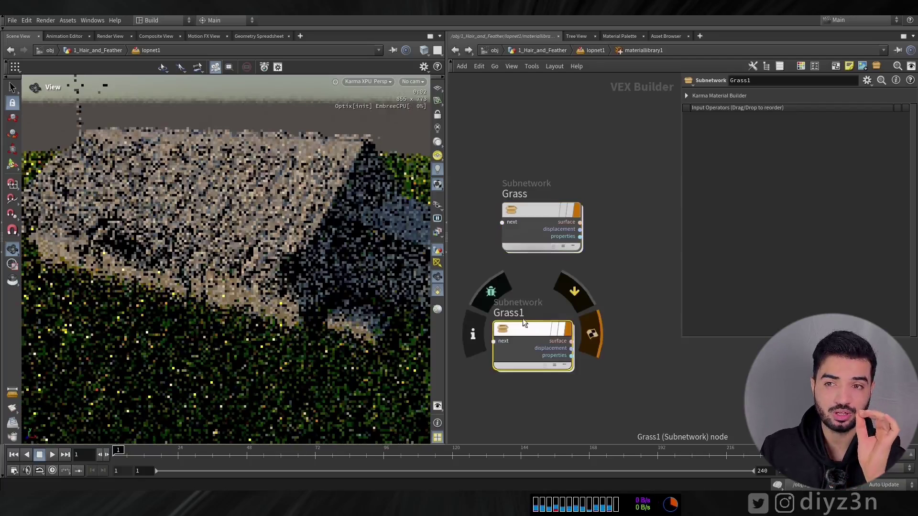
double_click(521, 313)
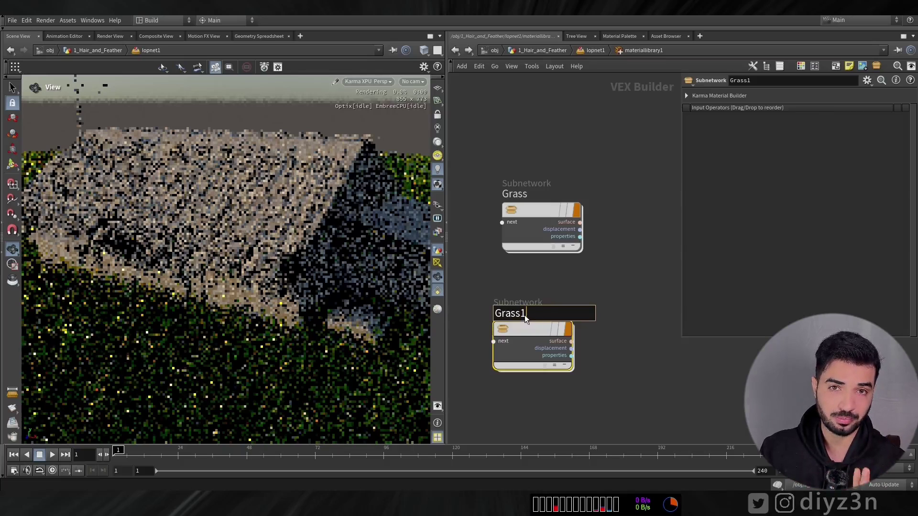
double_click(507, 314)
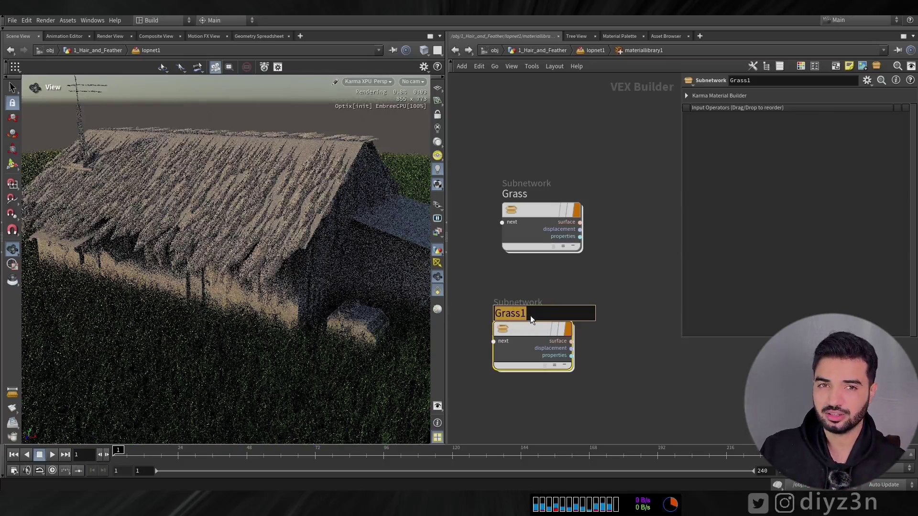
text(Feather)
key(Return)
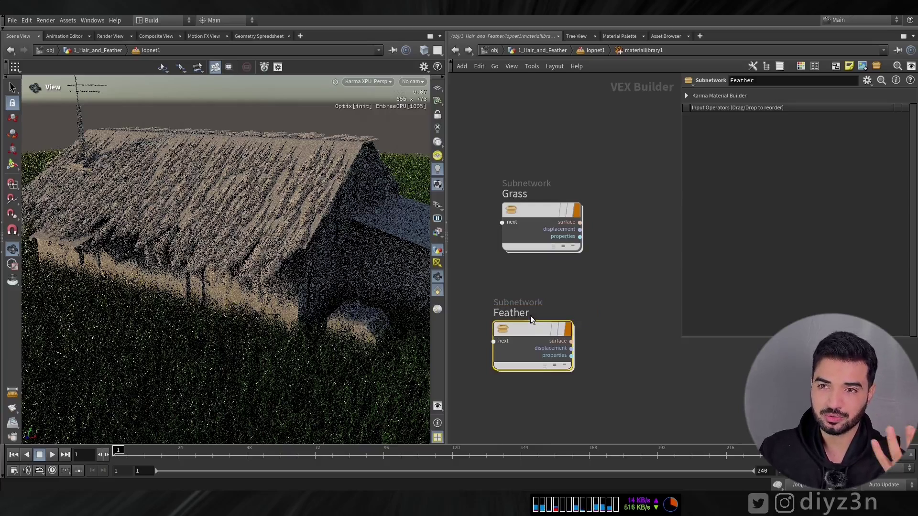
click(597, 57)
click(558, 130)
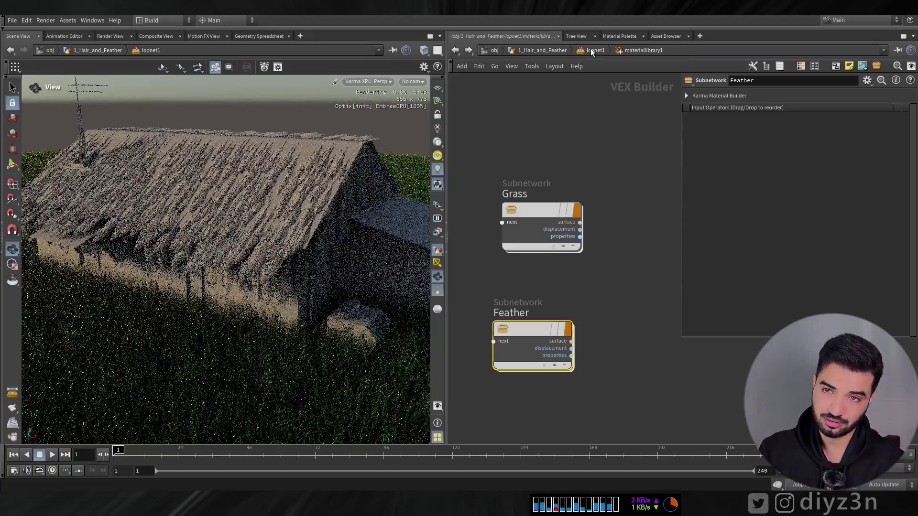
- Return to lopnet1 and set the Material VOP of materiallibrary1's first entry to the Grass material
click(593, 50)
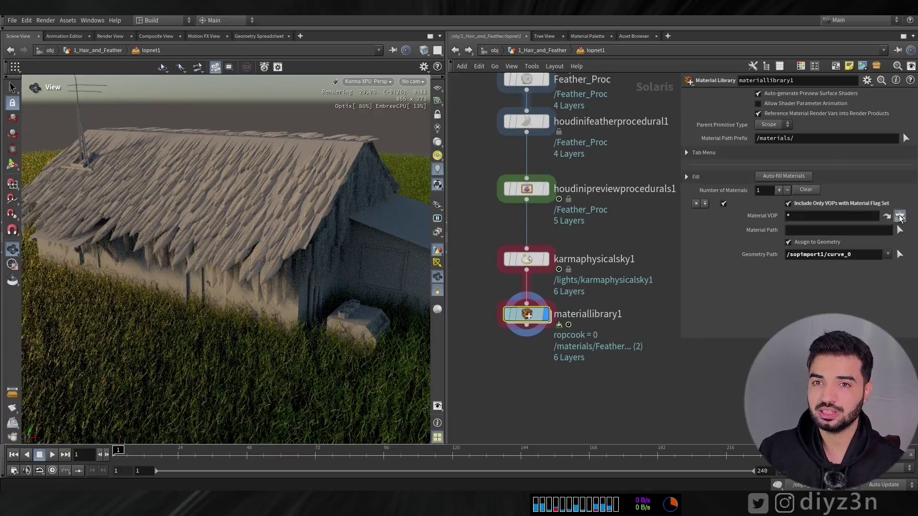
click(900, 215)
click(834, 218)
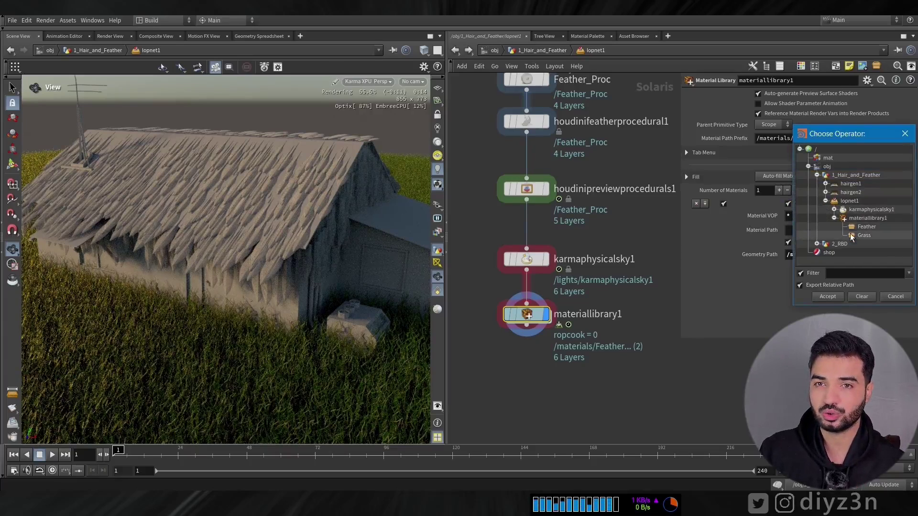
double_click(853, 235)
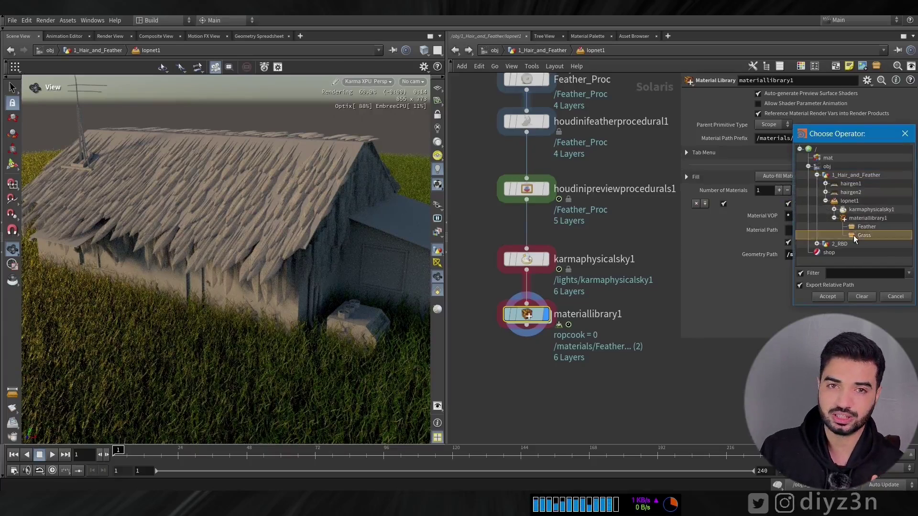
- Add a second material entry to materiallibrary1, set its Geometry Path to /Feather_Proc from the scene graph, and clear the prim selection
click(3, 172)
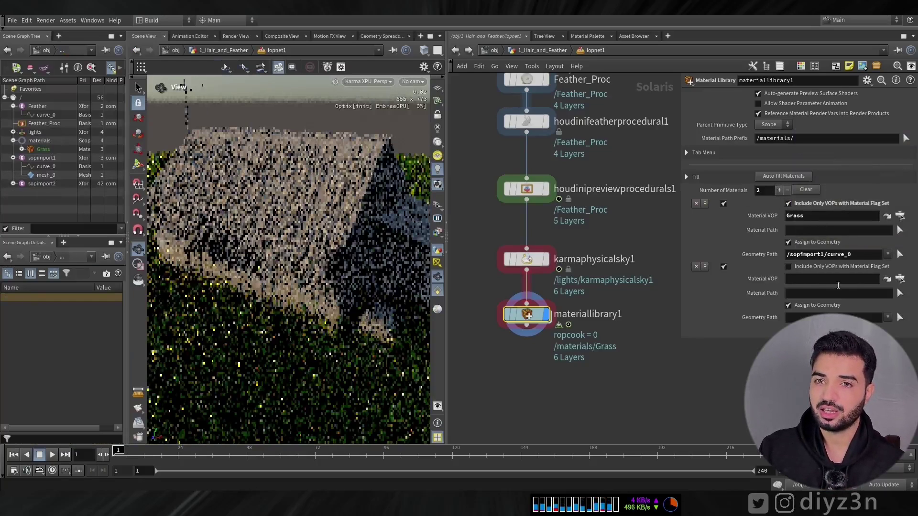
click(38, 124)
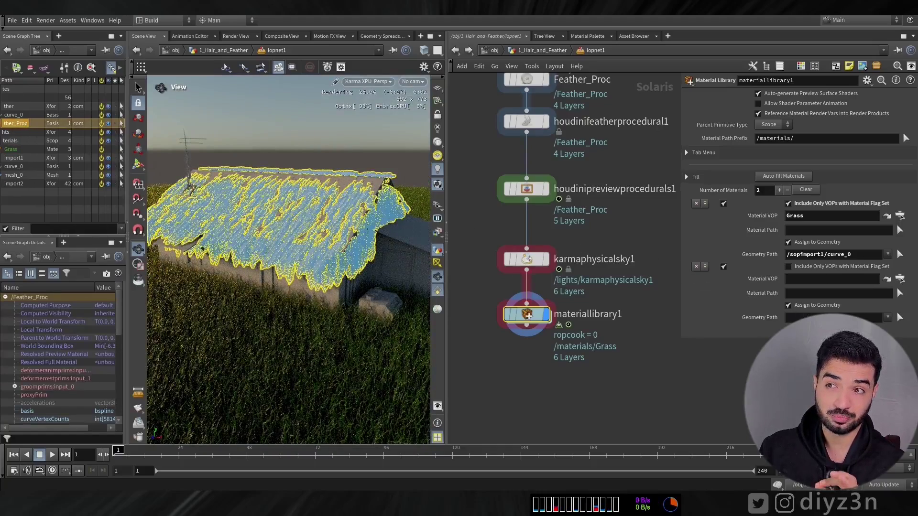
drag(18, 123, 832, 318)
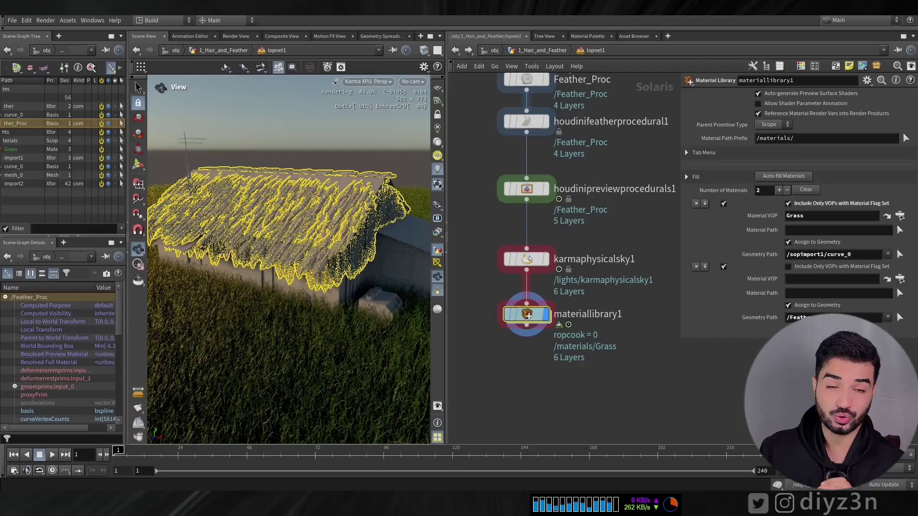
click(128, 229)
click(3, 230)
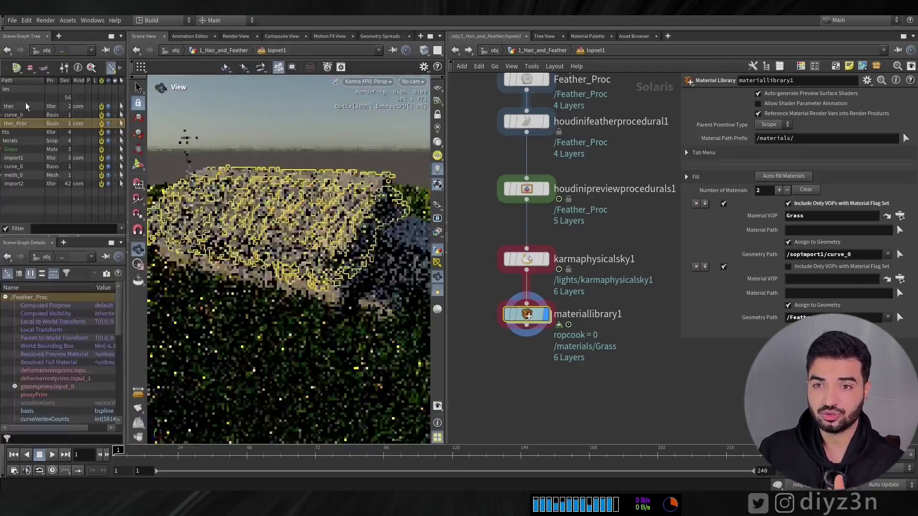
click(26, 98)
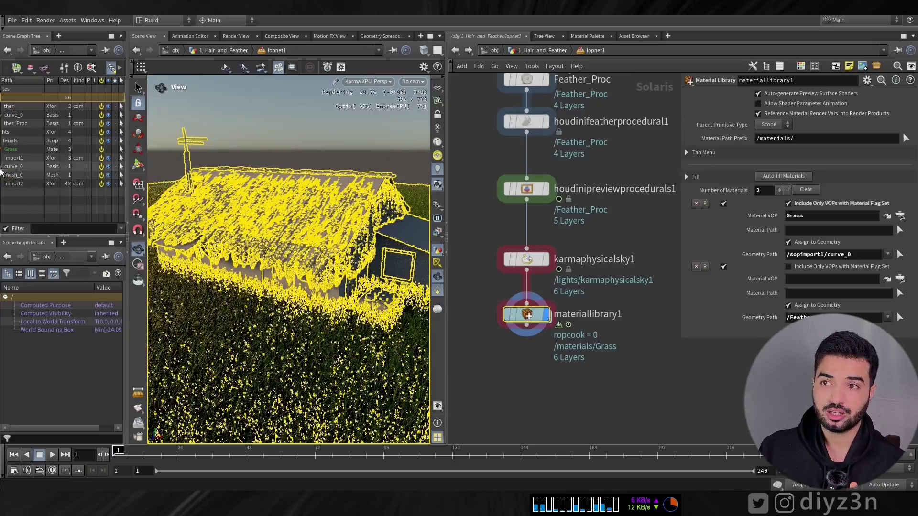
drag(128, 187, 135, 187)
click(8, 90)
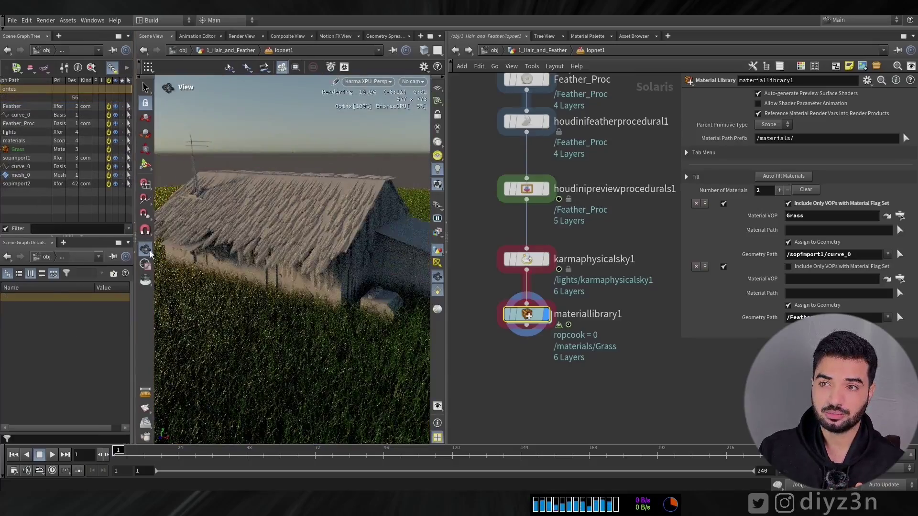
- Collapse the scene graph and set the second entry's Material VOP to the Feather material
click(134, 231)
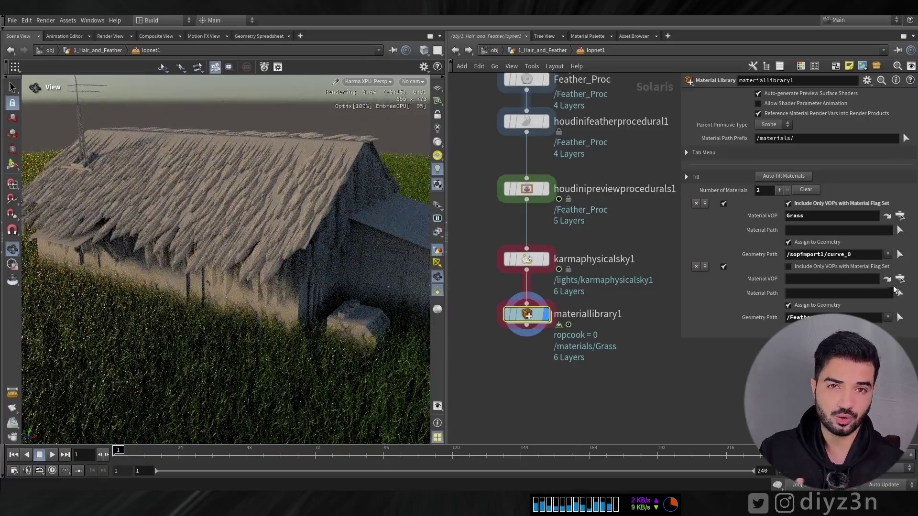
click(900, 279)
double_click(863, 291)
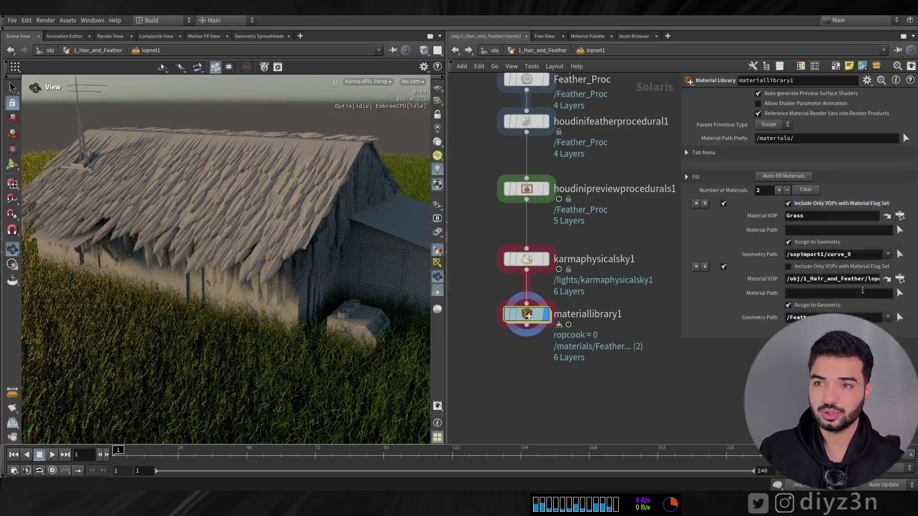
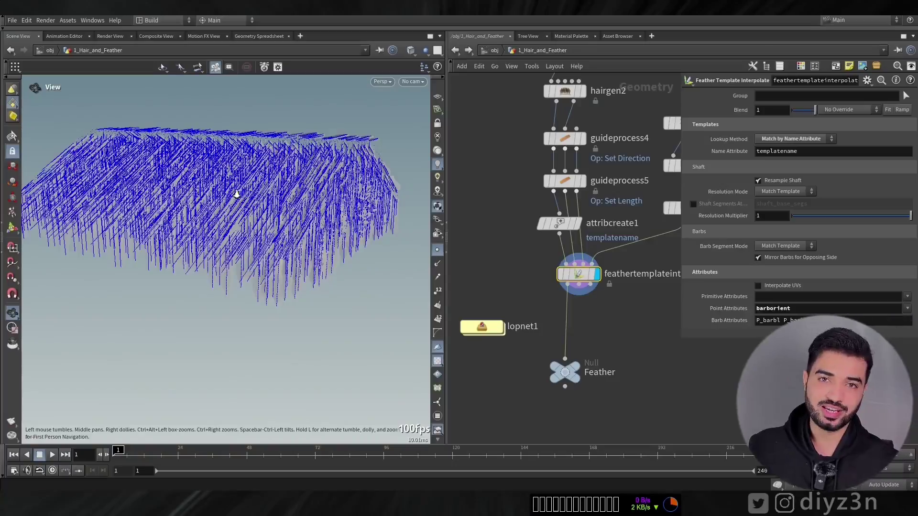
- Set the Max Length of guideprocess5 to 1.2 in the roof feather network
scroll(300, 187, up, 3)
drag(300, 187, 272, 190)
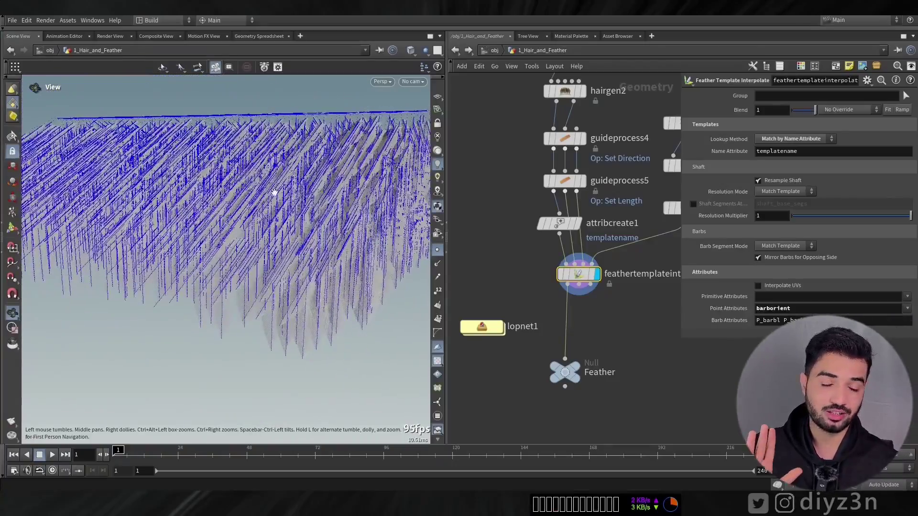
click(565, 181)
click(804, 294)
text(.2)
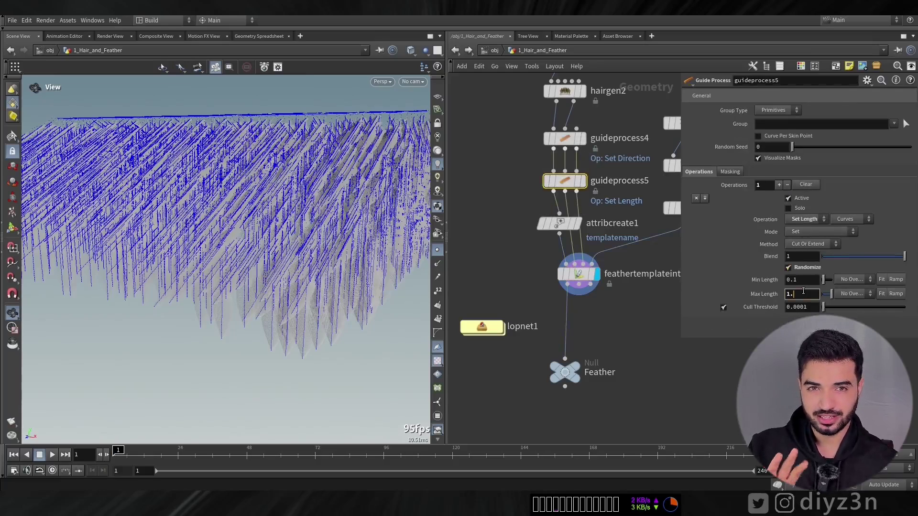
key(Return)
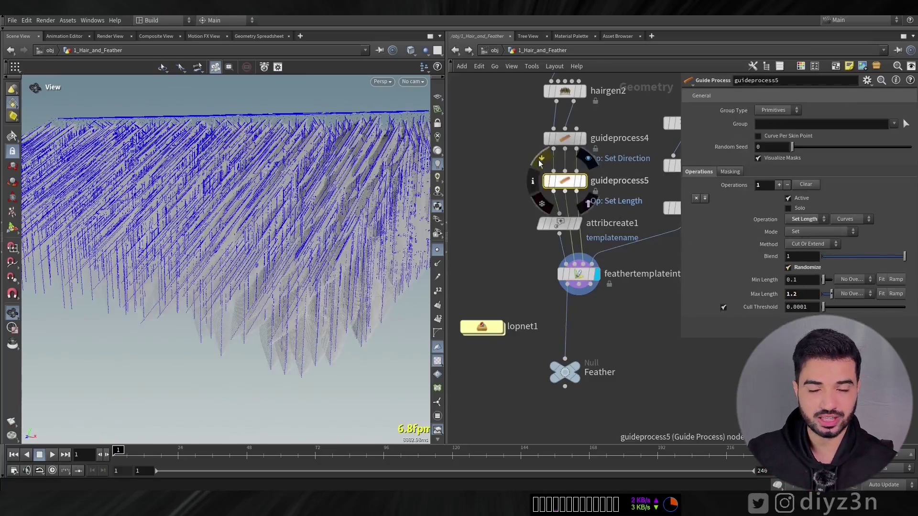
- Set the Density of hairgen2 to 100 and check the denser feathers on the roof
middle_drag(540, 165, 541, 202)
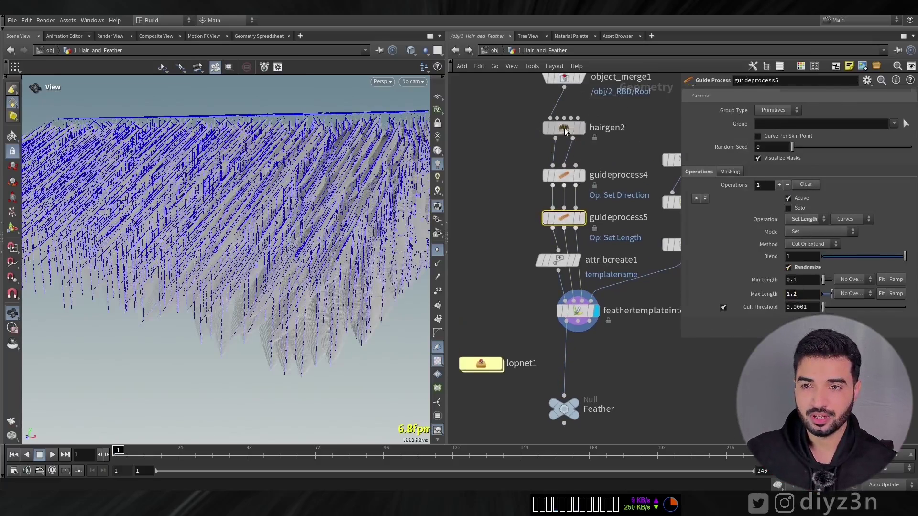
click(565, 128)
click(695, 95)
click(768, 163)
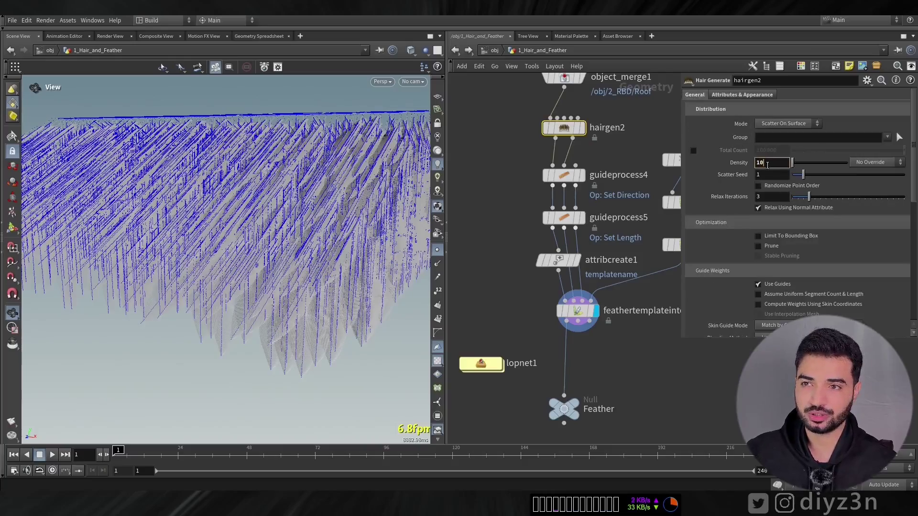
key(Return)
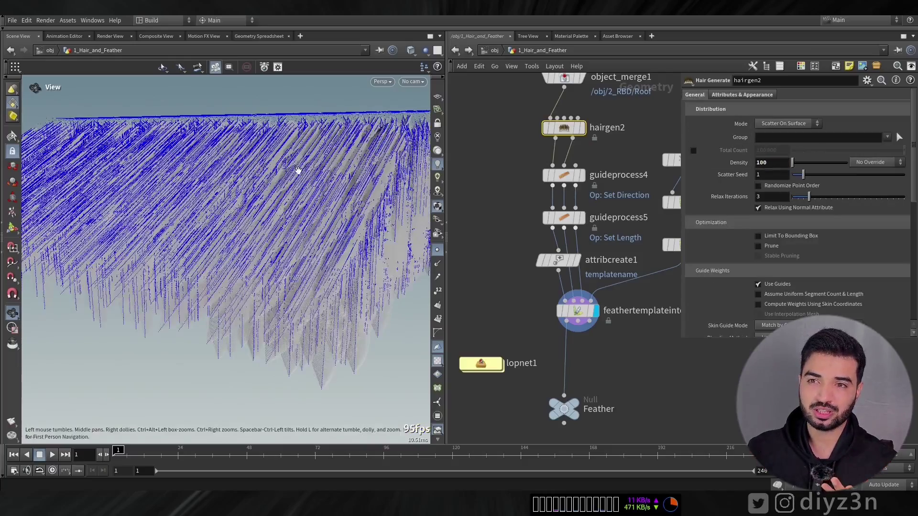
drag(298, 169, 295, 207)
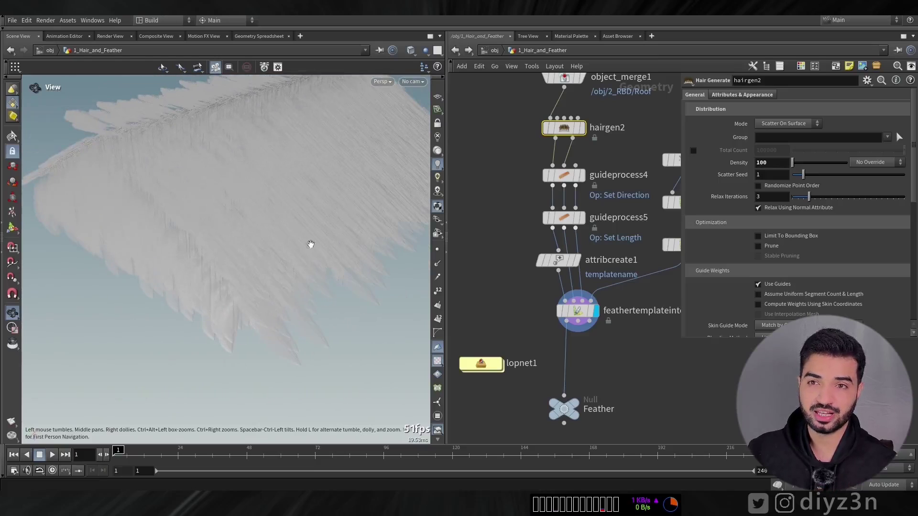
- Move attribcreate1 aside from the other connections and show the settings of the Feather Template Interpolate node
drag(559, 260, 512, 251)
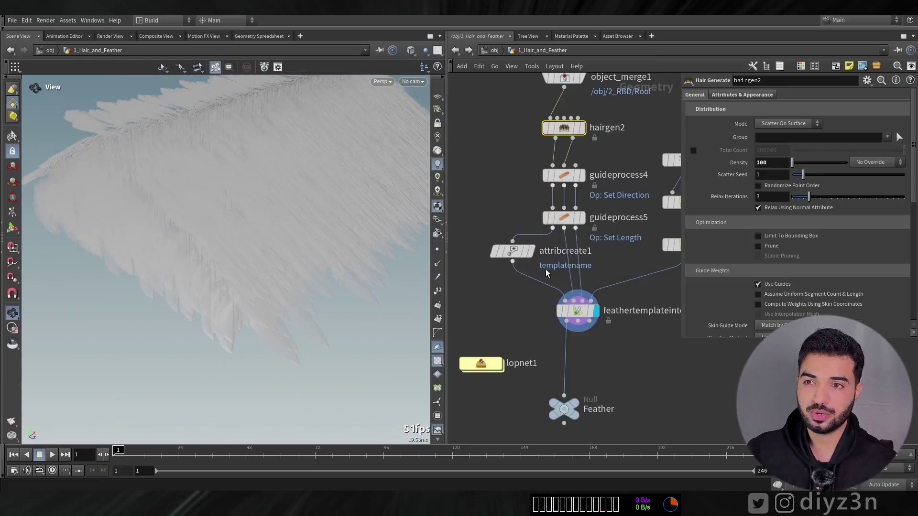
click(577, 310)
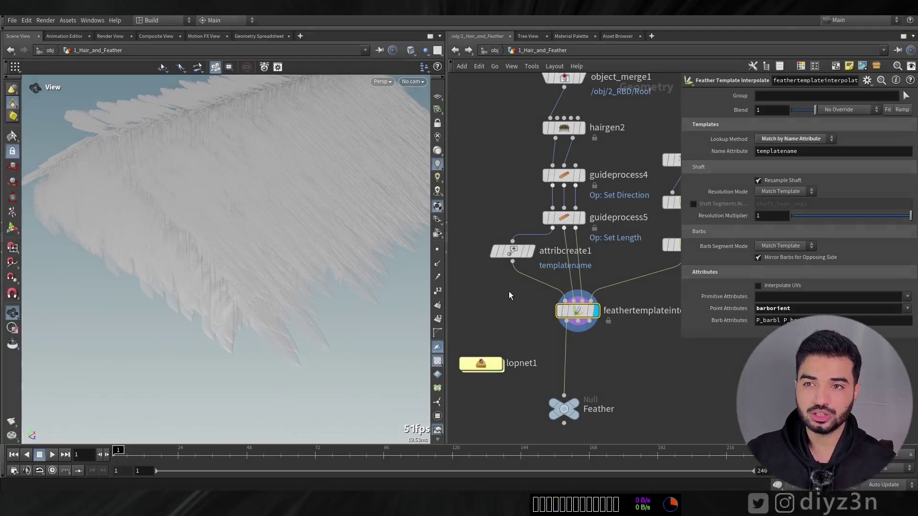
- Insert an Orientation Along Curve node between attribcreate1 and the Feather Template Interpolate node
key(Tab)
text(ori)
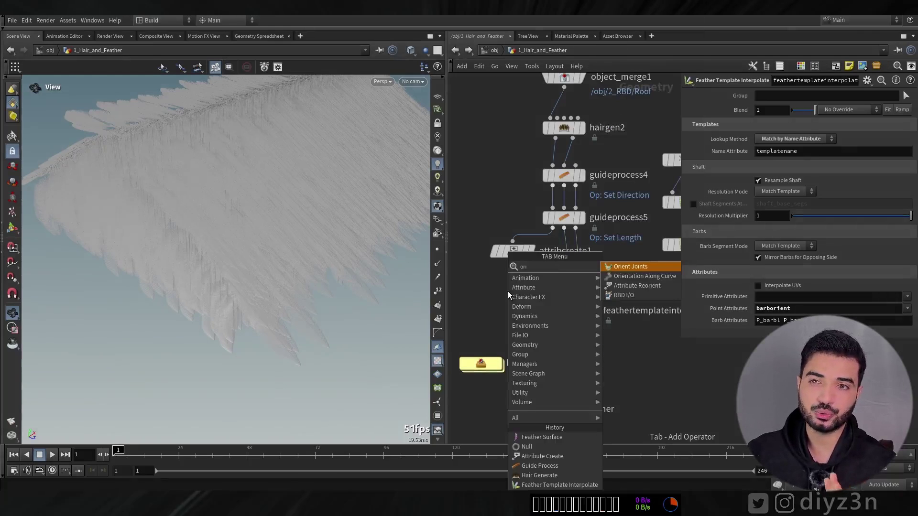
click(643, 275)
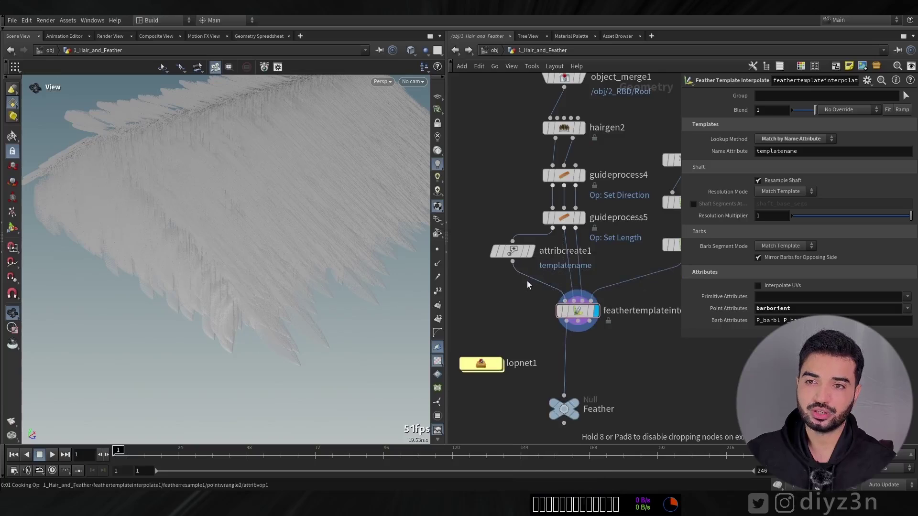
click(533, 286)
- Turn off the Y Axis and Tangent outputs of orientalongcurve1 and output its Quaternion as barborient, copied from the interpolate node's Point Attributes
click(578, 336)
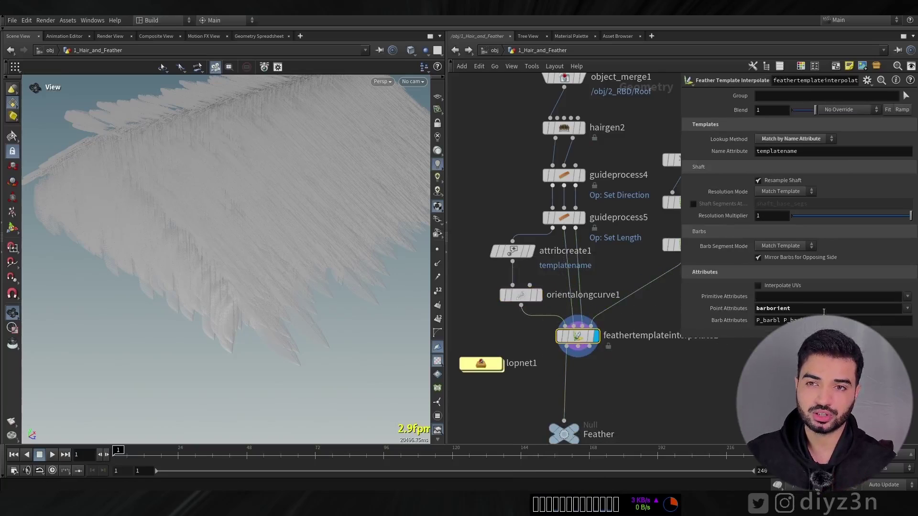
double_click(772, 308)
key(ctrl+c)
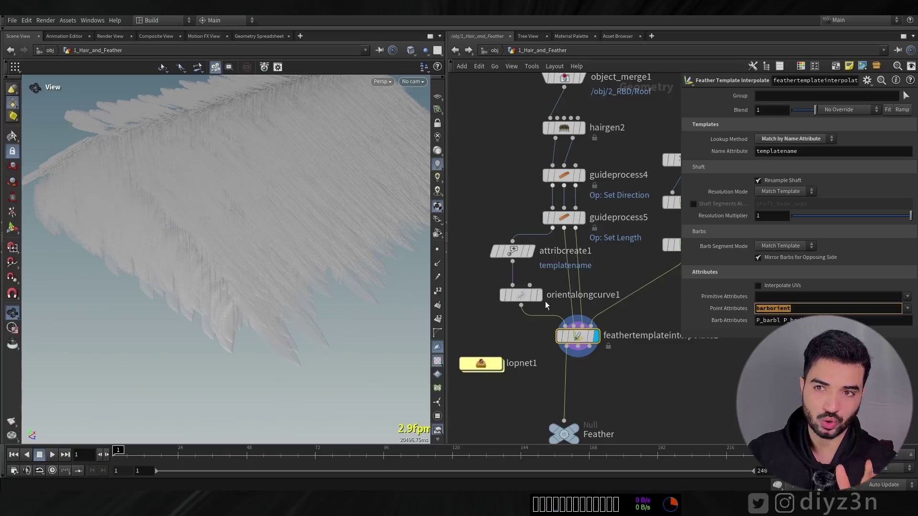
drag(524, 298, 524, 293)
click(524, 292)
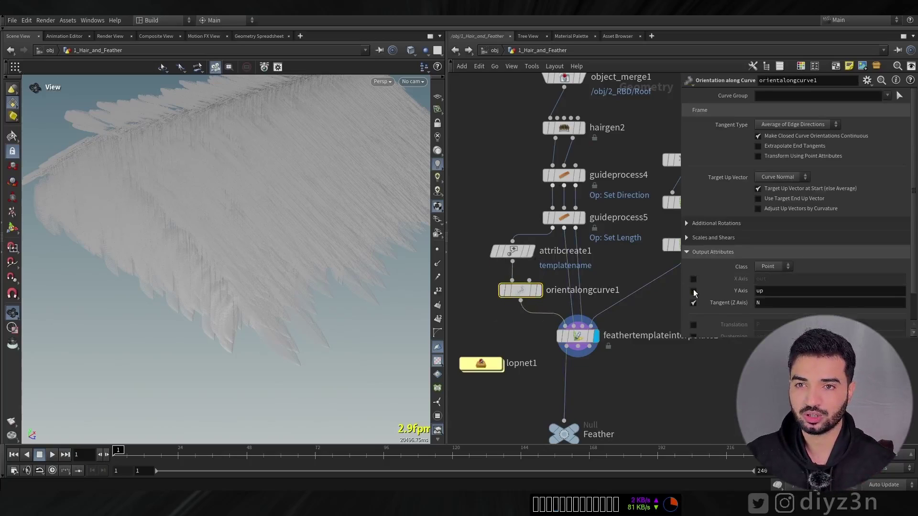
click(694, 291)
click(692, 303)
scroll(720, 316, down, 2)
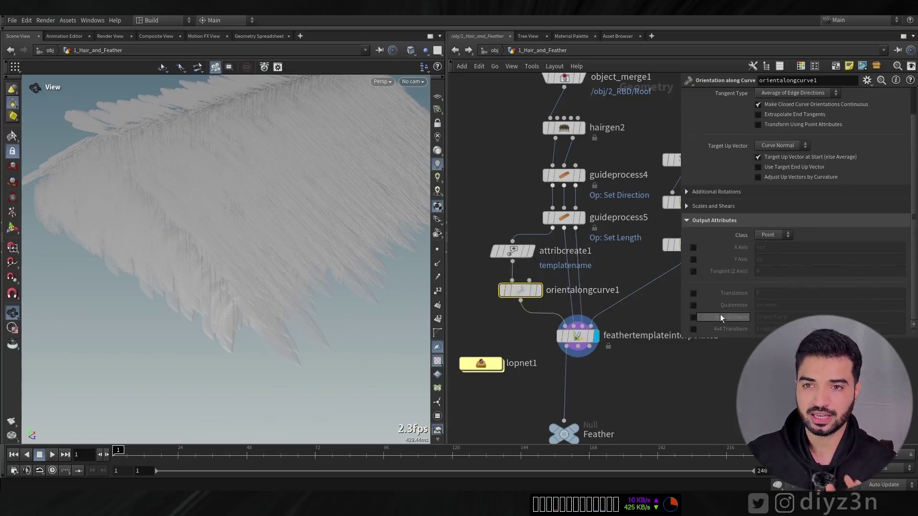
click(693, 305)
double_click(816, 304)
key(ctrl+v)
key(Return)
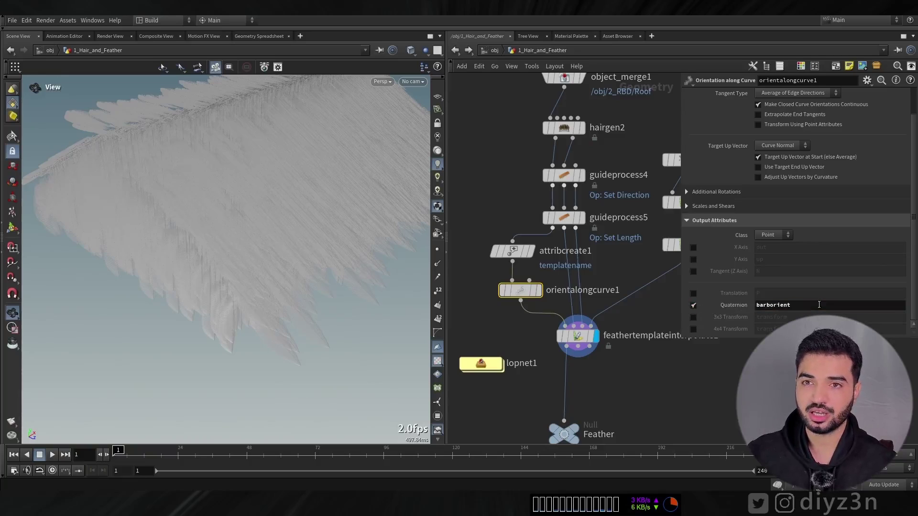
- Enable Apply Roll or Twist in the Additional Rotations of orientalongcurve1 and try a different Roll value
drag(217, 231, 287, 304)
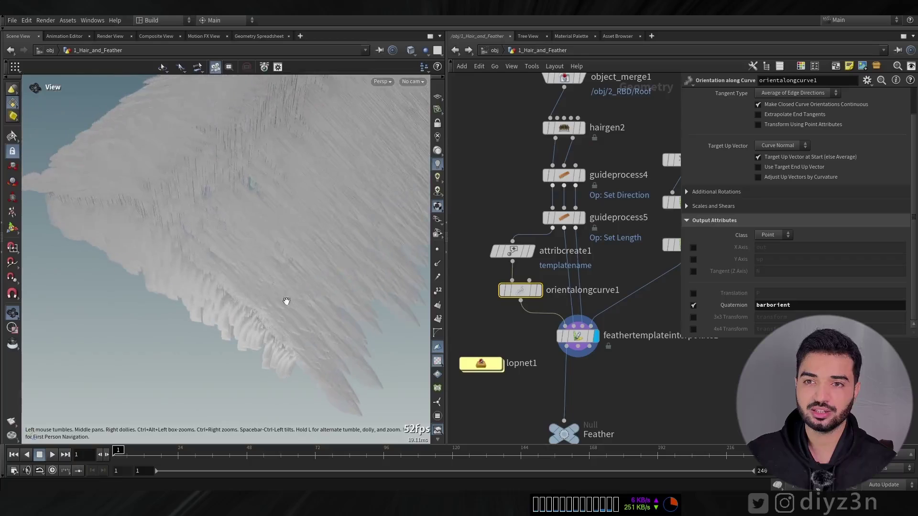
click(709, 192)
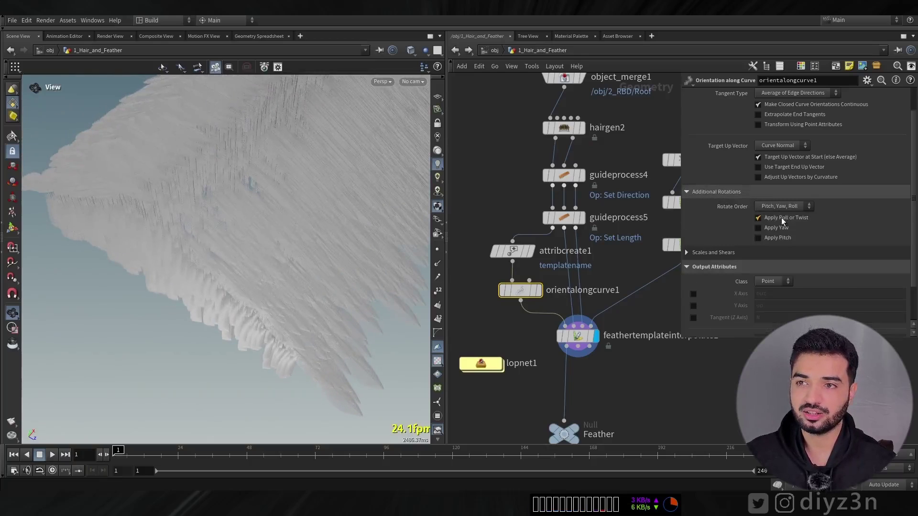
drag(864, 231, 868, 231)
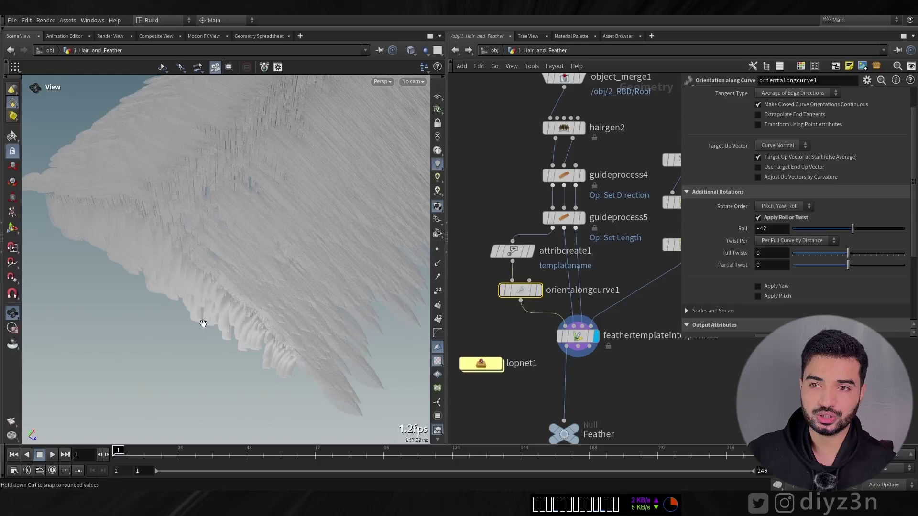
- Clear the Point Attributes of the Feather Template Interpolate node
click(578, 336)
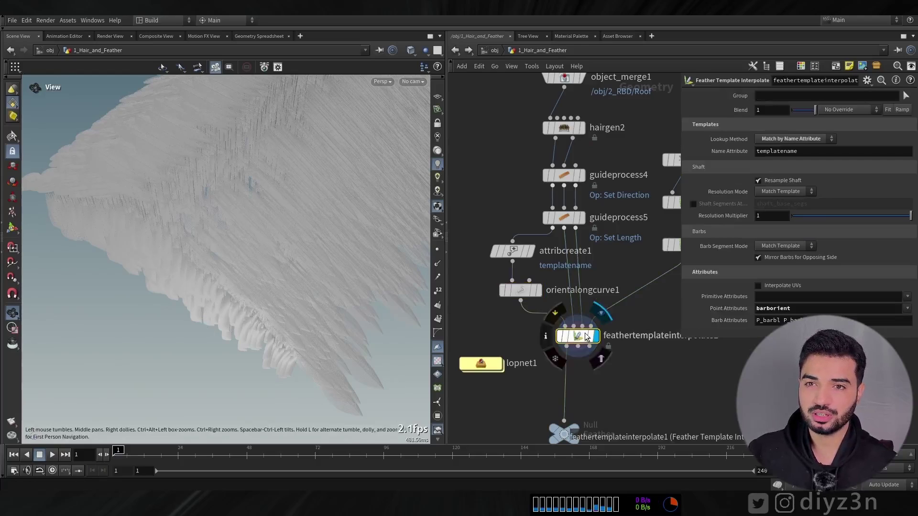
double_click(821, 307)
key(BackSpace)
click(793, 300)
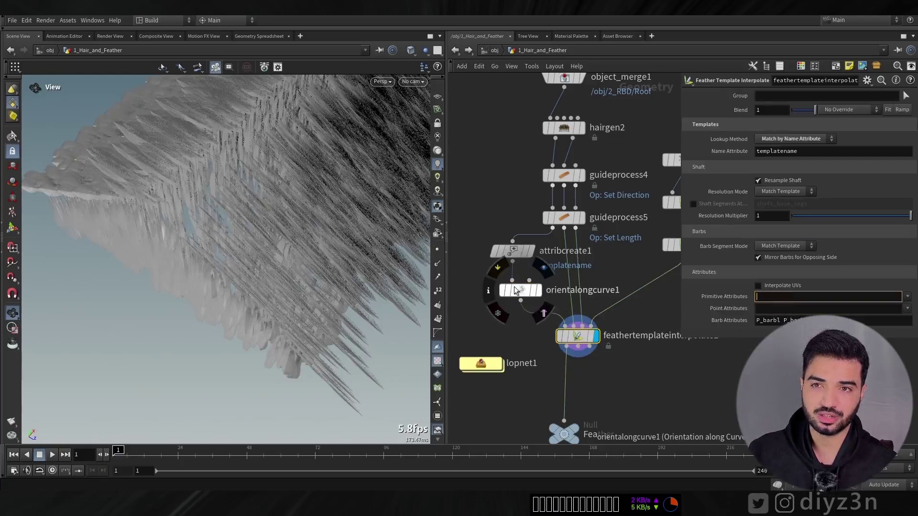
- Adjust the Roll of orientalongcurve1 while checking the roof feathers, ending at 65
click(516, 290)
mouse_move(844, 231)
mouse_down()
mouse_move(856, 231)
mouse_move(811, 232)
mouse_move(849, 230)
mouse_up()
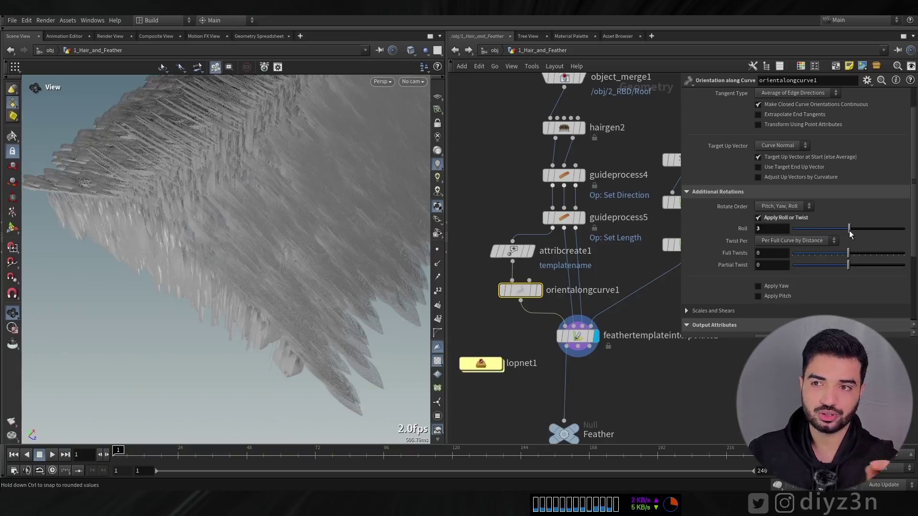
drag(266, 231, 194, 163)
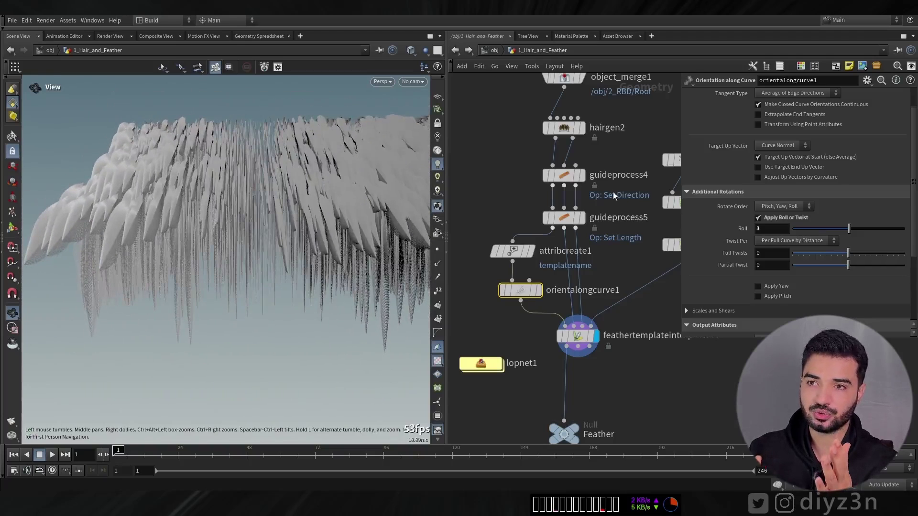
drag(854, 228, 866, 230)
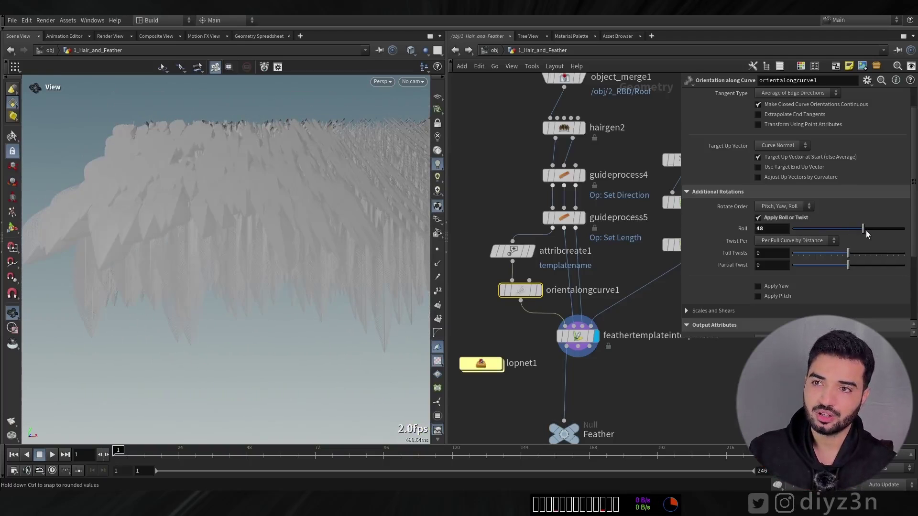
drag(201, 201, 275, 239)
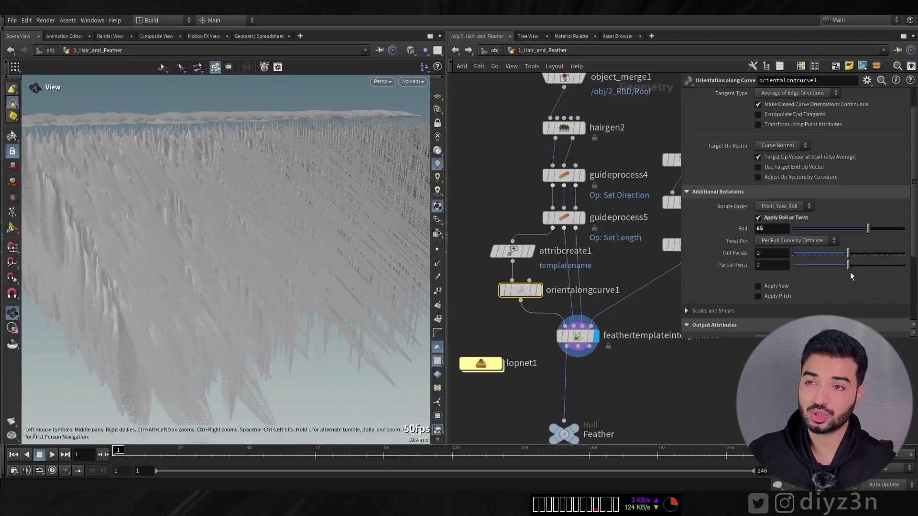
- Enable Apply Yaw on orientalongcurve1, set the Yaw to 26 and check the feathers
scroll(914, 207, down, 3)
click(773, 189)
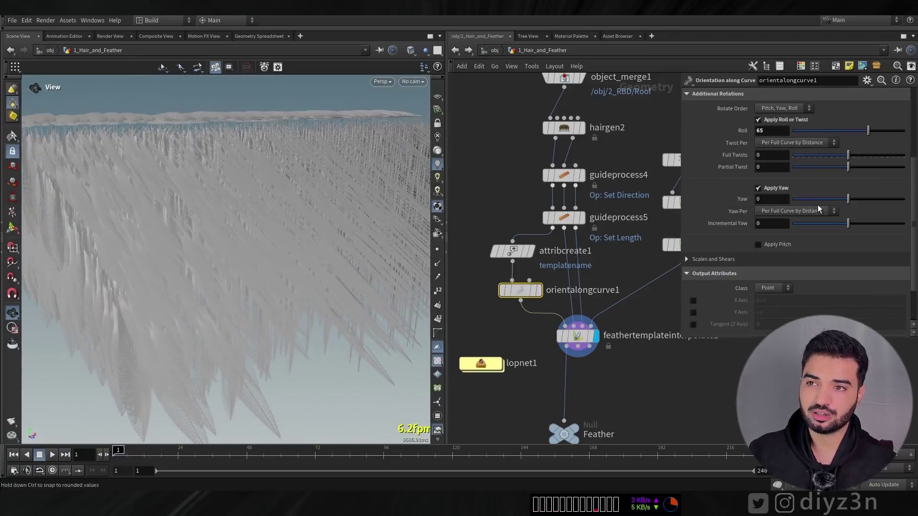
mouse_move(849, 199)
mouse_down()
mouse_move(864, 199)
mouse_move(857, 200)
mouse_up()
drag(193, 231, 268, 192)
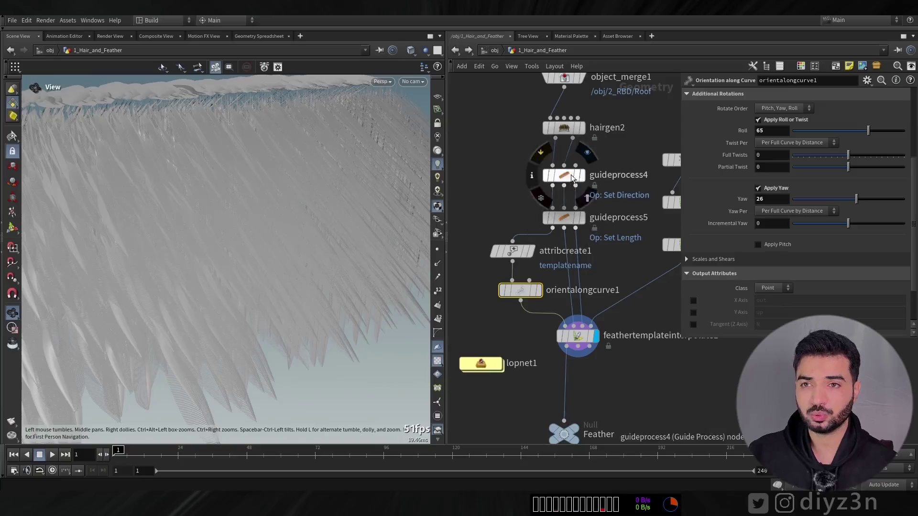
- Duplicate guideprocess4 into the chain above guideprocess5 and change the copy's operation to Frizz
alt+drag(569, 176, 568, 193)
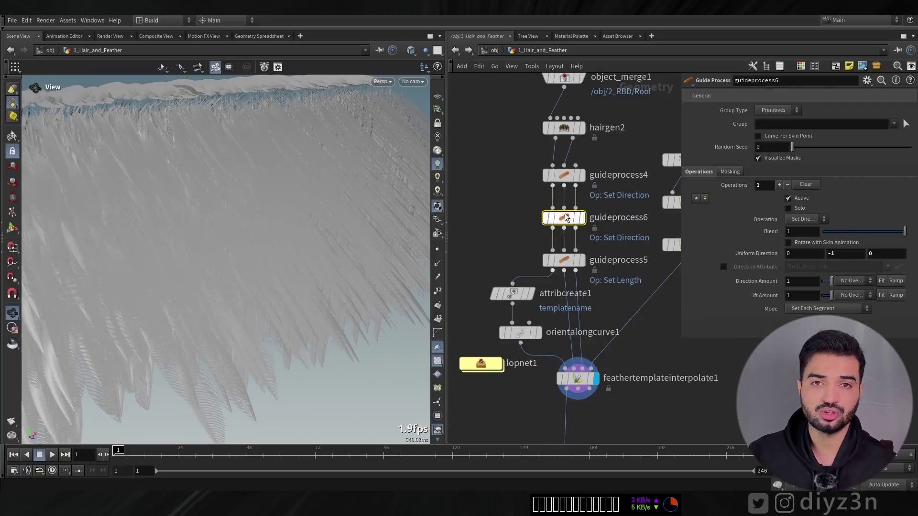
click(804, 221)
click(804, 280)
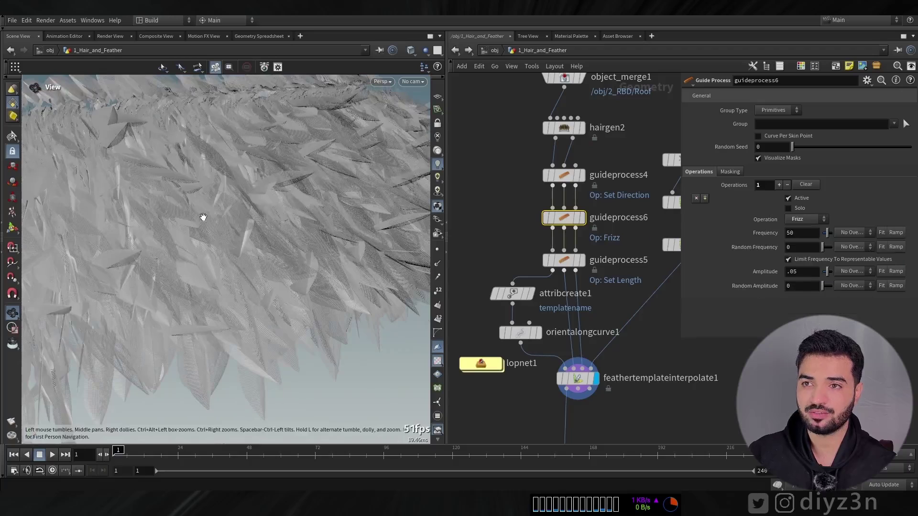
drag(320, 240, 316, 217)
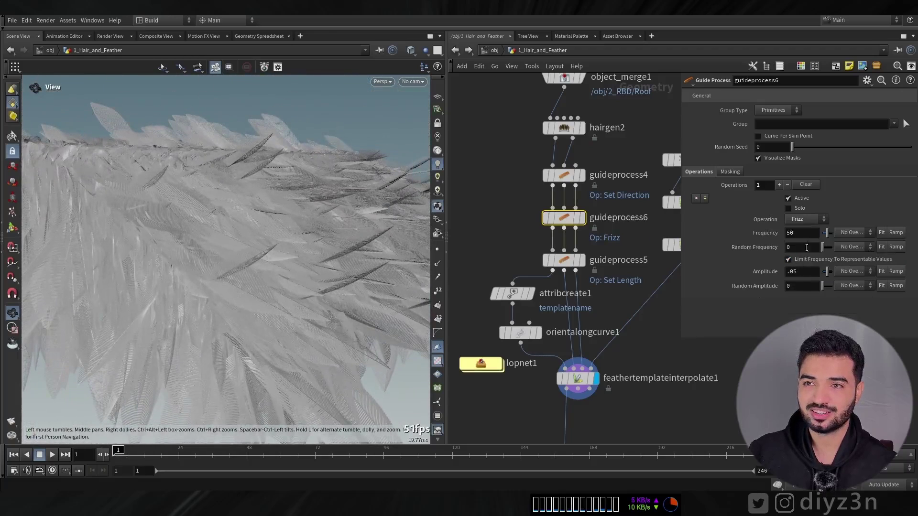
- Try a Frizz Amplitude of .01 on guideprocess6 and check the roof feathers
click(806, 272)
key(Return)
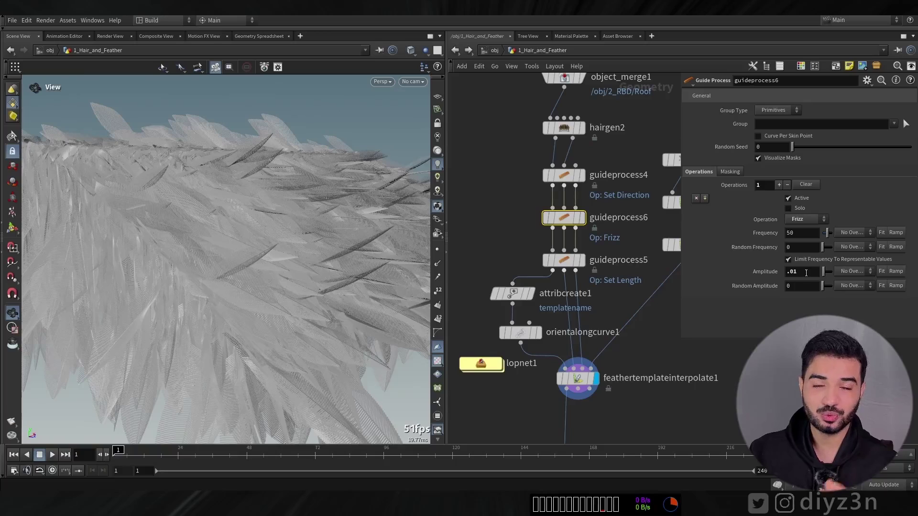
drag(338, 239, 239, 213)
- Set the Frizz Amplitude of guideprocess6 to .02 and inspect the feathers up close and from the side
click(806, 270)
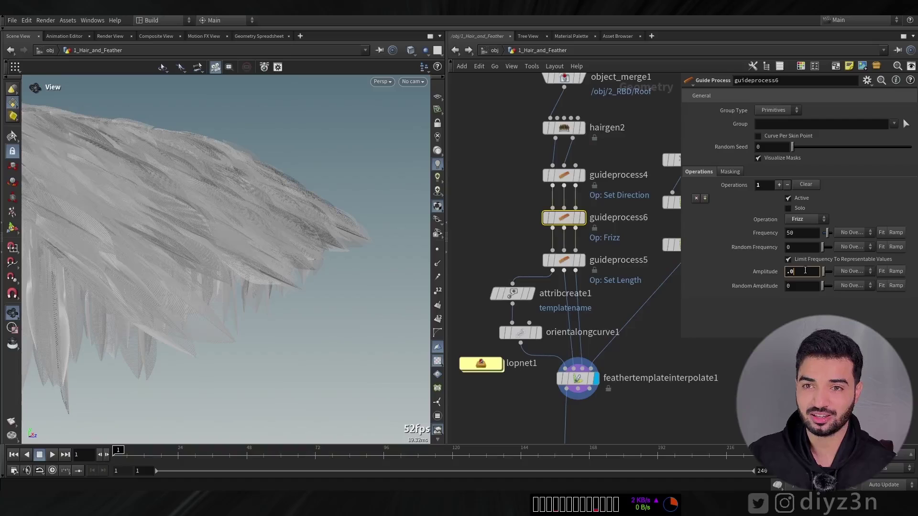
text(2)
key(Return)
scroll(291, 227, up, 5)
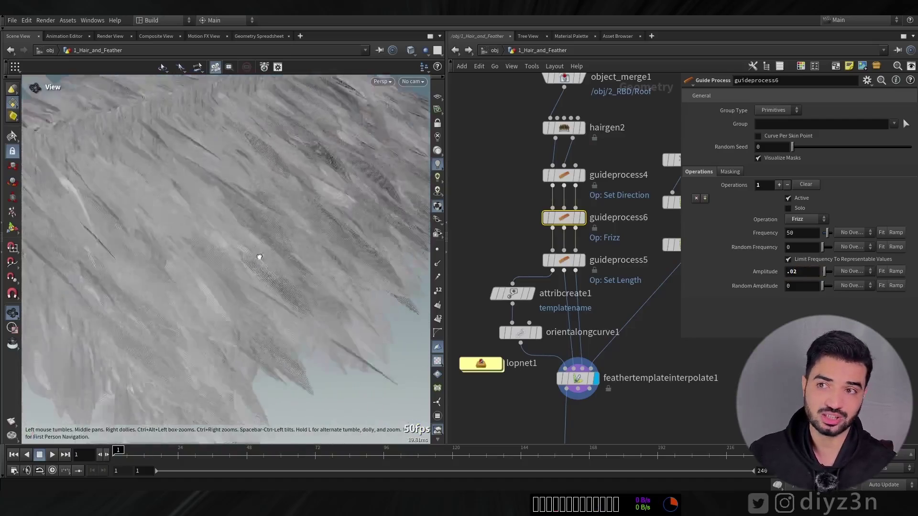
scroll(260, 257, down, 5)
drag(259, 257, 221, 237)
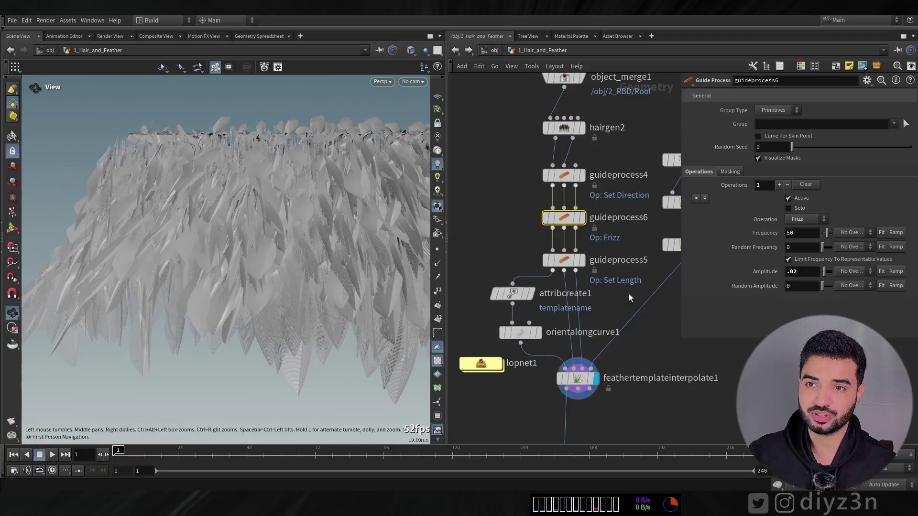
- Display the feather template node below feathershapeorg1 and frame the single feather in the viewport
middle_drag(630, 298, 504, 309)
click(577, 256)
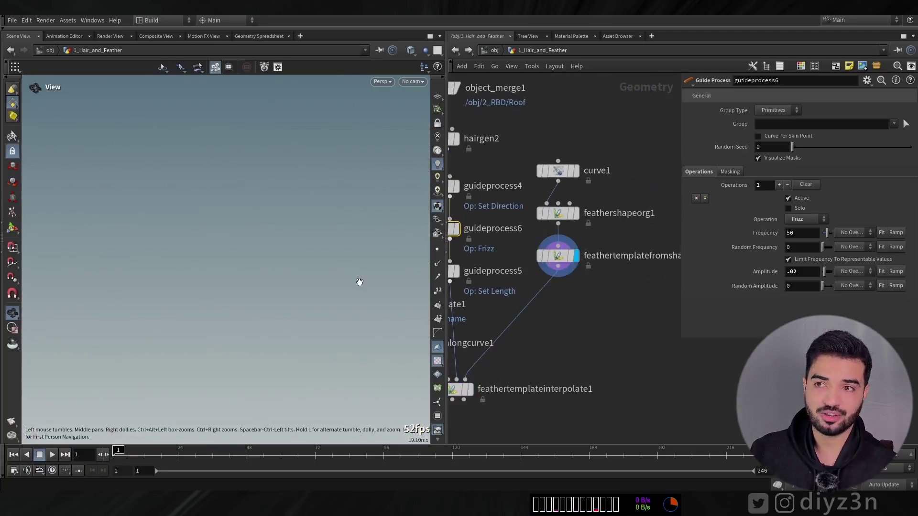
key(f)
drag(248, 336, 221, 250)
middle_drag(574, 324, 580, 297)
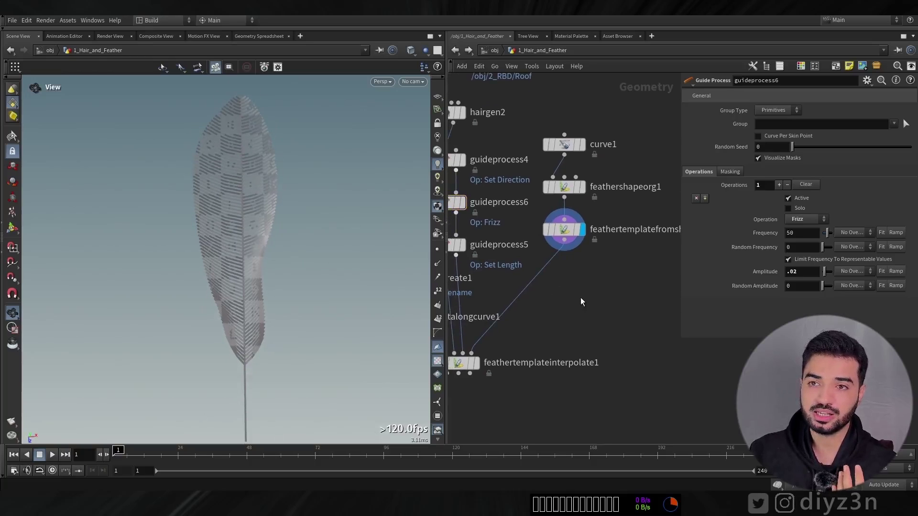
key(Tab)
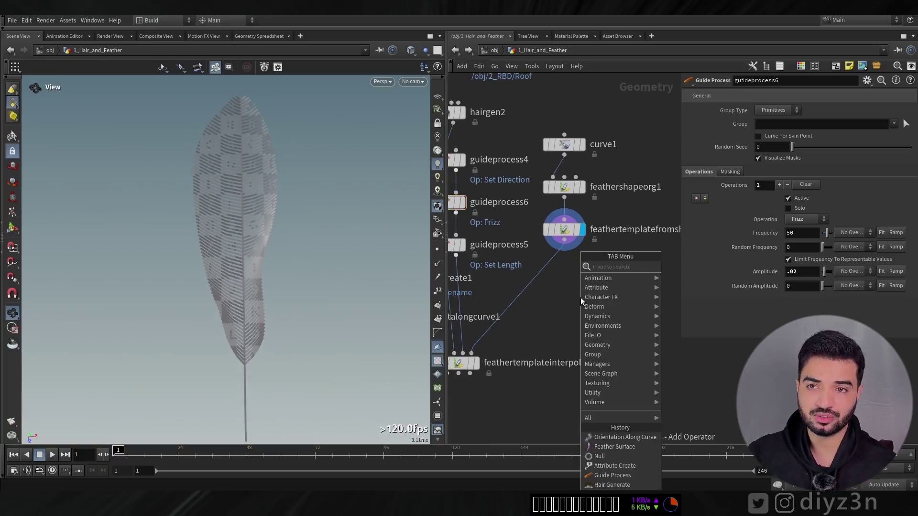
text(clap)
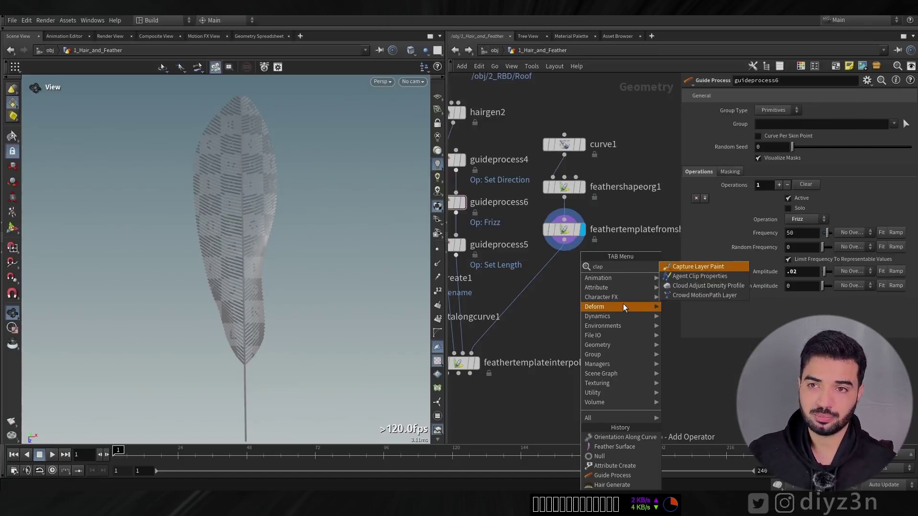
key(BackSpace)
key(BackSpace)
key(BackSpace)
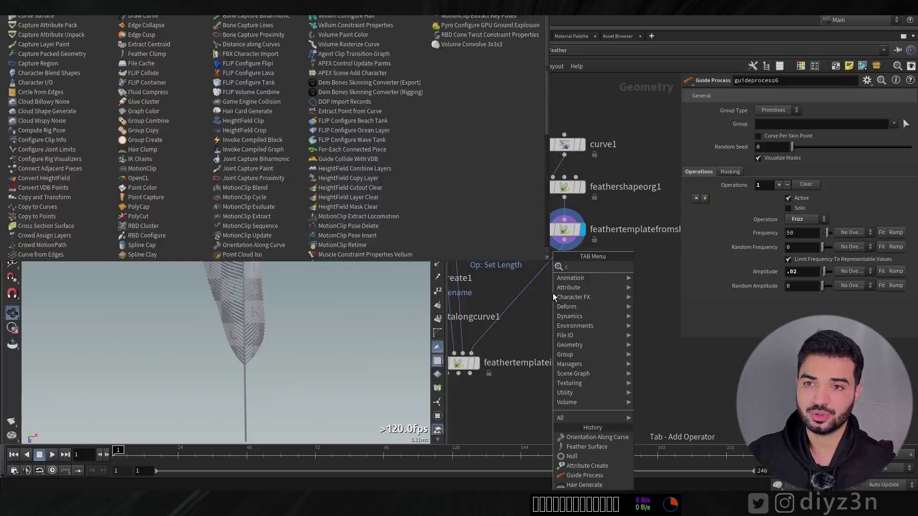
text(la)
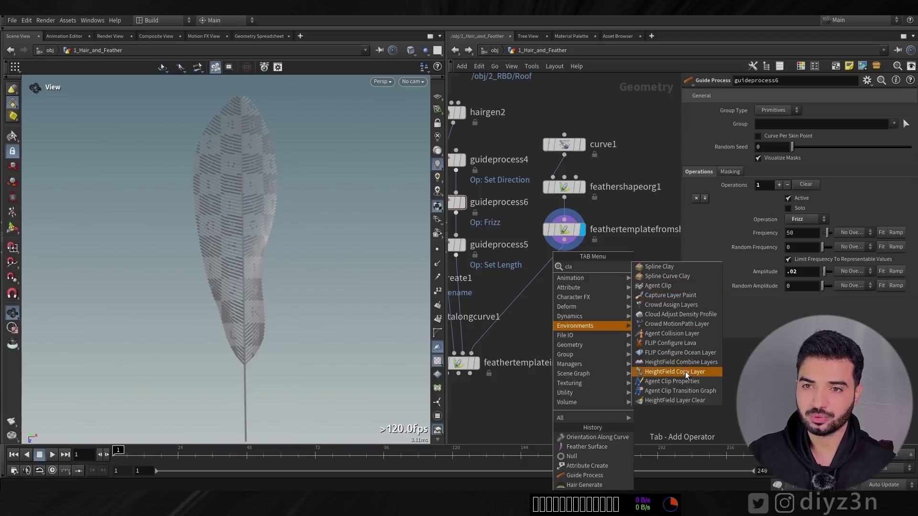
key(Escape)
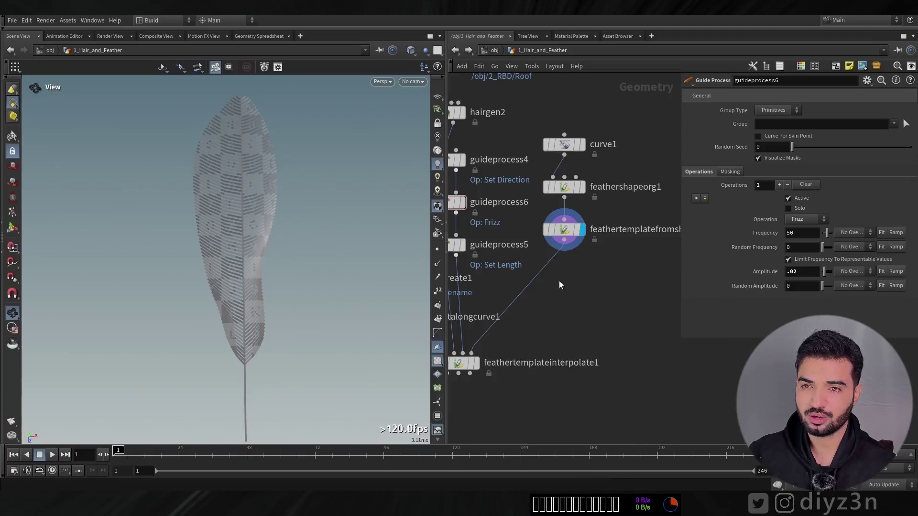
- Insert a Feather Clump node between the feather template and the Feather Template Interpolate node, and display it
key(Tab)
mouse_move(616, 297)
mouse_move(661, 317)
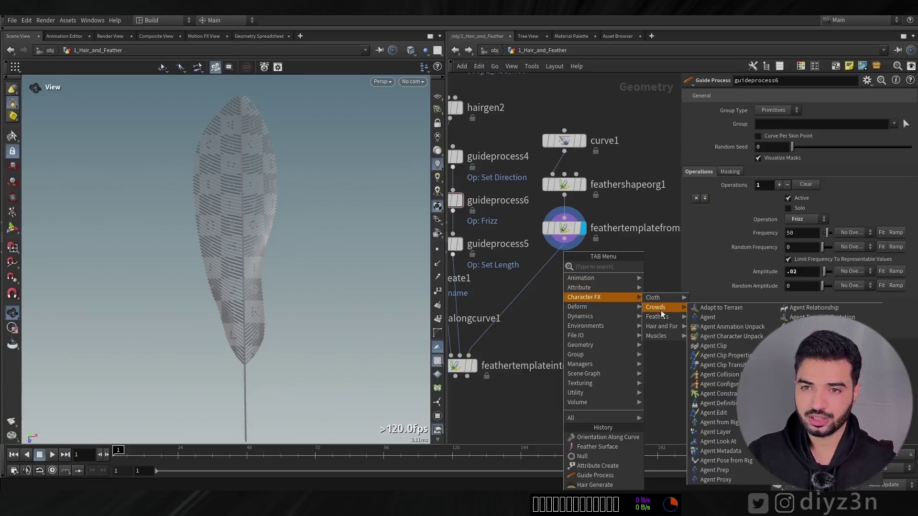
click(744, 337)
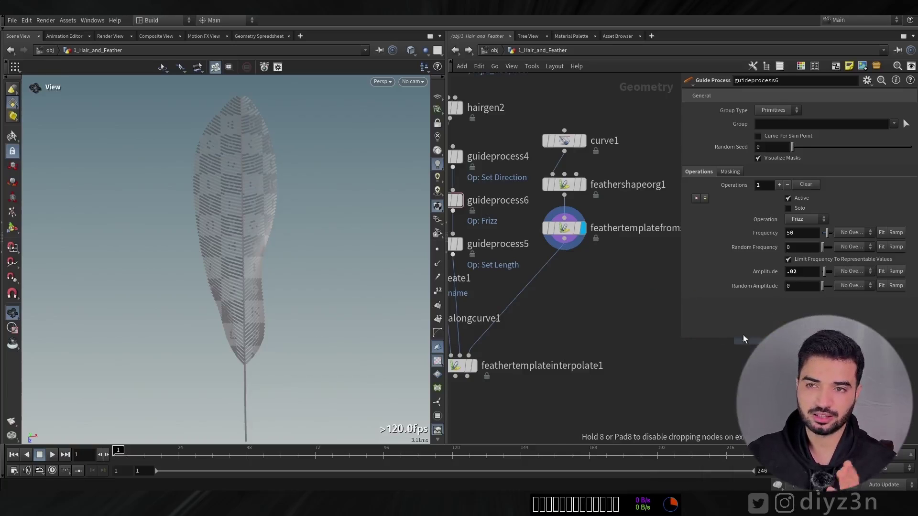
click(548, 266)
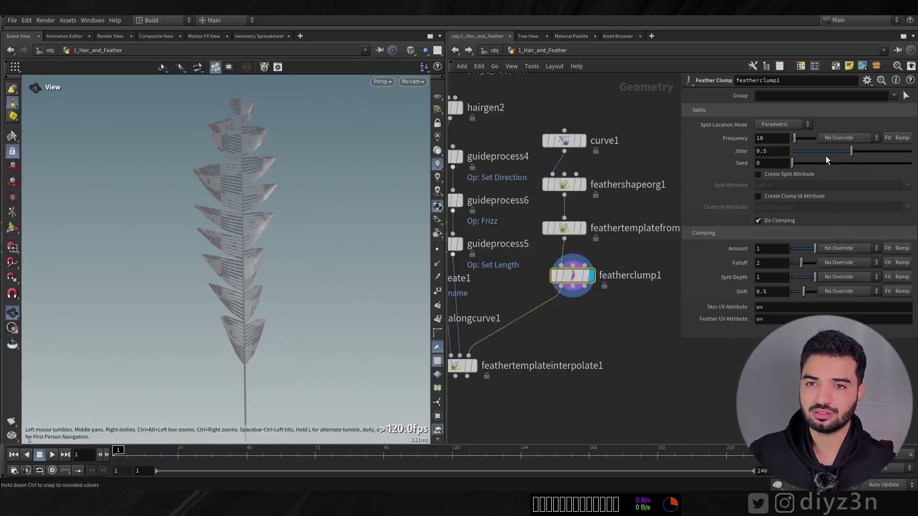
- Enable the Amount remap ramp on featherclump1 and limit clumping to a peak near the feather's base, ending at about 0.26
click(901, 249)
drag(900, 293, 750, 294)
click(862, 292)
drag(862, 292, 767, 292)
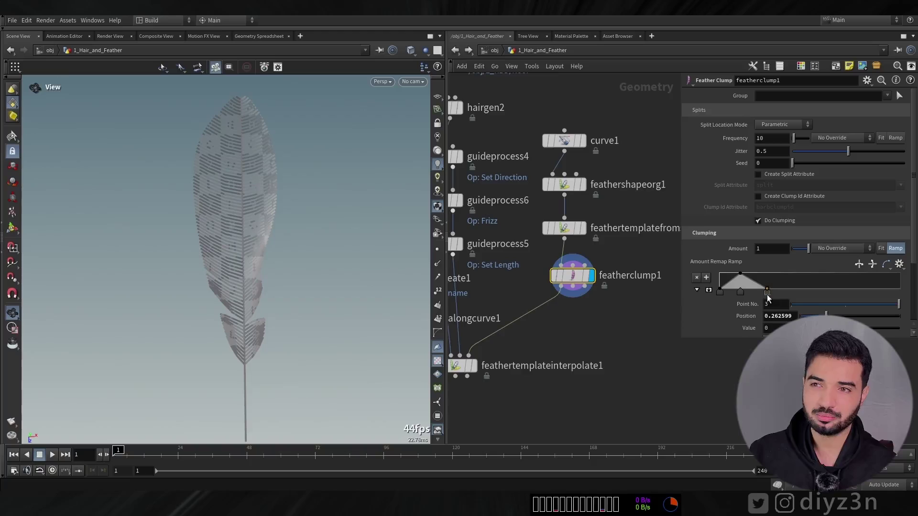
- Add three further points to the clump Amount ramp and raise the one at about 0.52 to a value of about 0.79
click(796, 292)
click(813, 290)
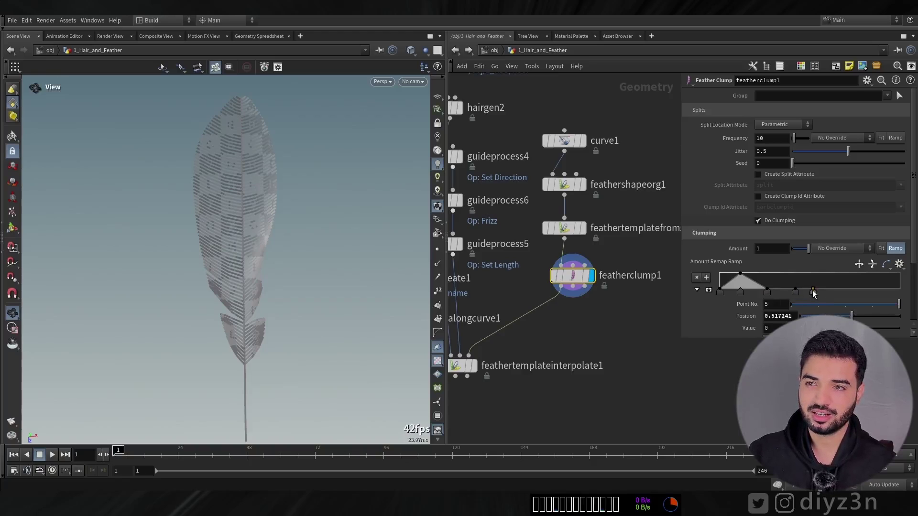
click(828, 290)
click(813, 291)
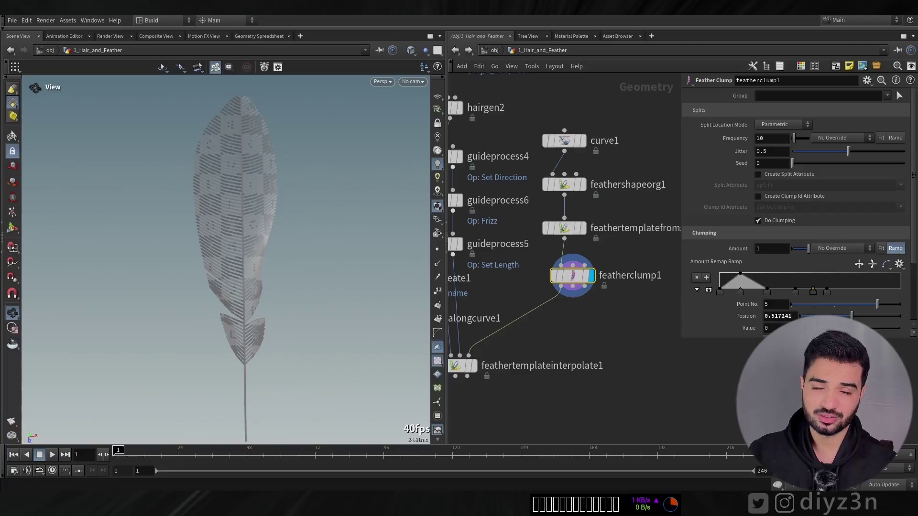
drag(801, 328, 879, 327)
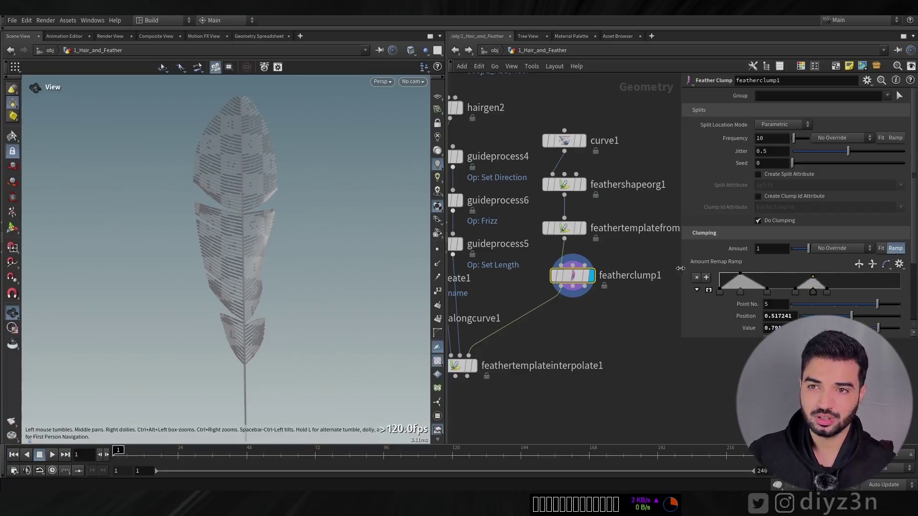
- Insert a Feather Noise node between featherclump1 and the Feather Template Interpolate node, and display it
drag(573, 276, 574, 268)
key(Tab)
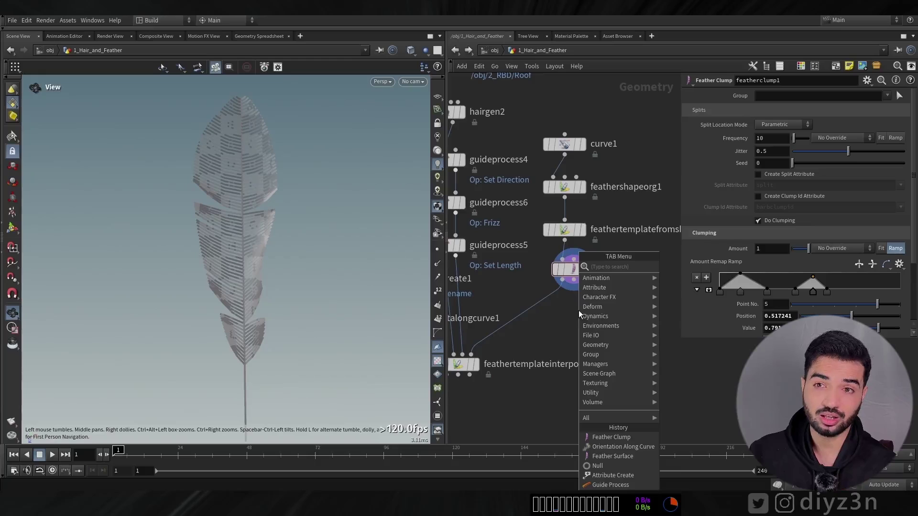
mouse_move(636, 298)
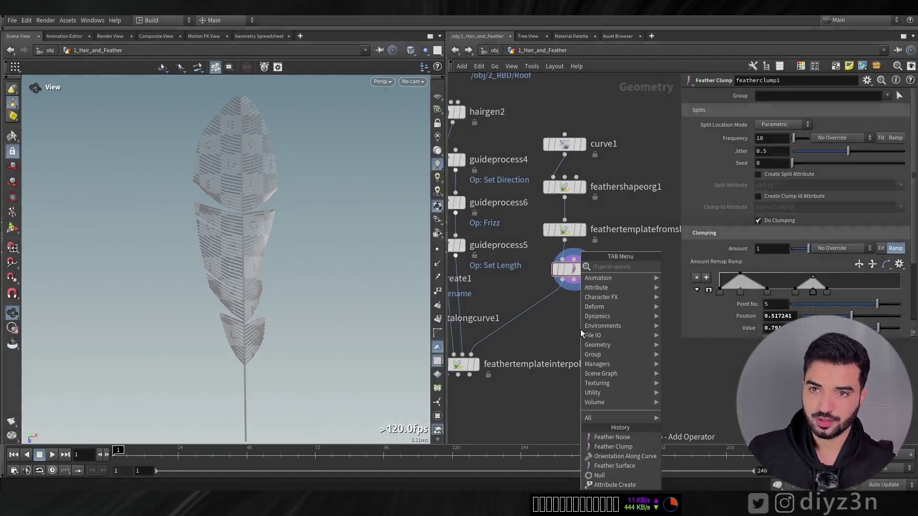
text(nois)
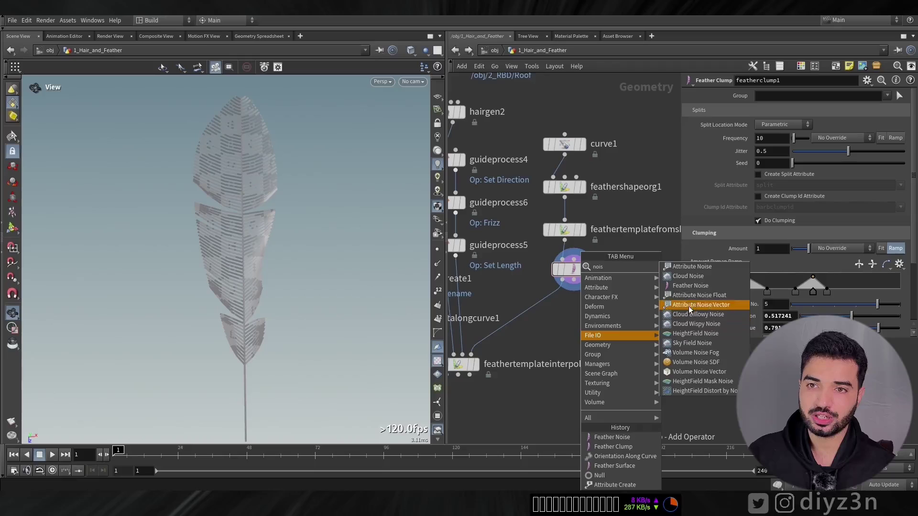
key(Return)
click(555, 308)
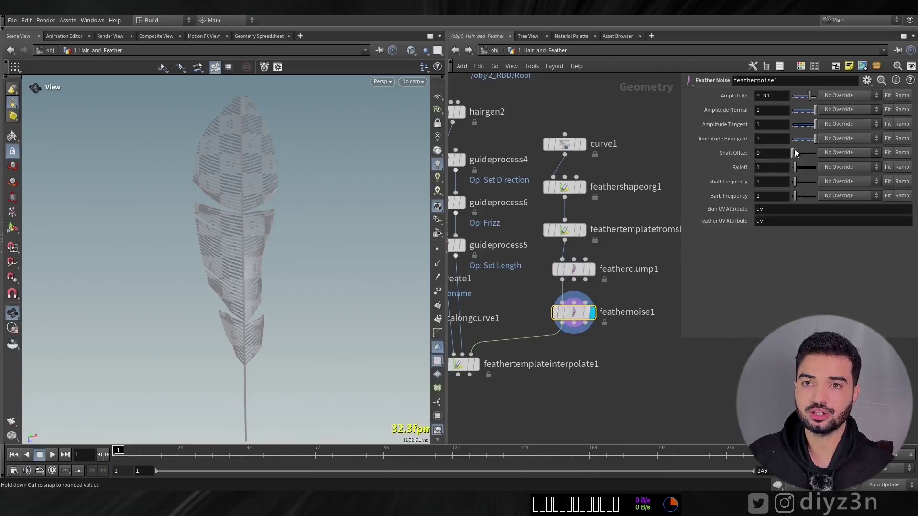
- Try a Shaft Frequency of 200 on feathernoise1
click(773, 182)
text(0)
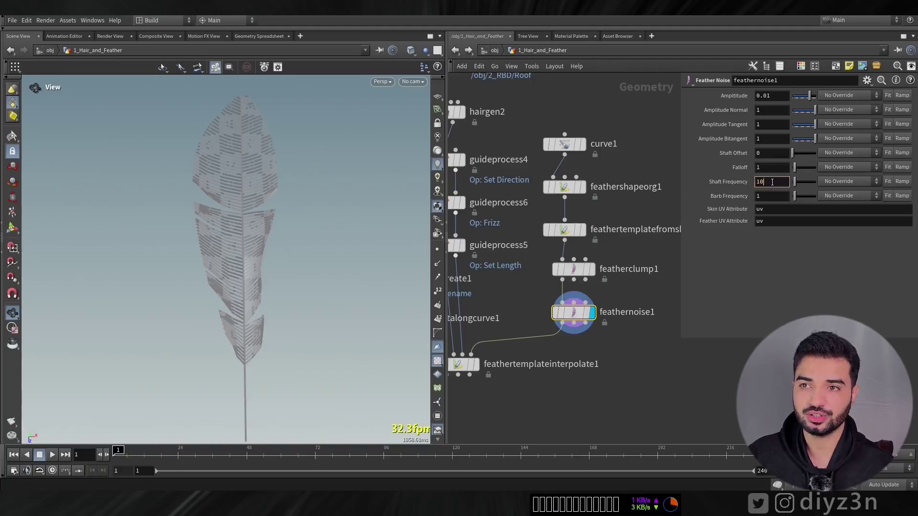
text(0)
key(Return)
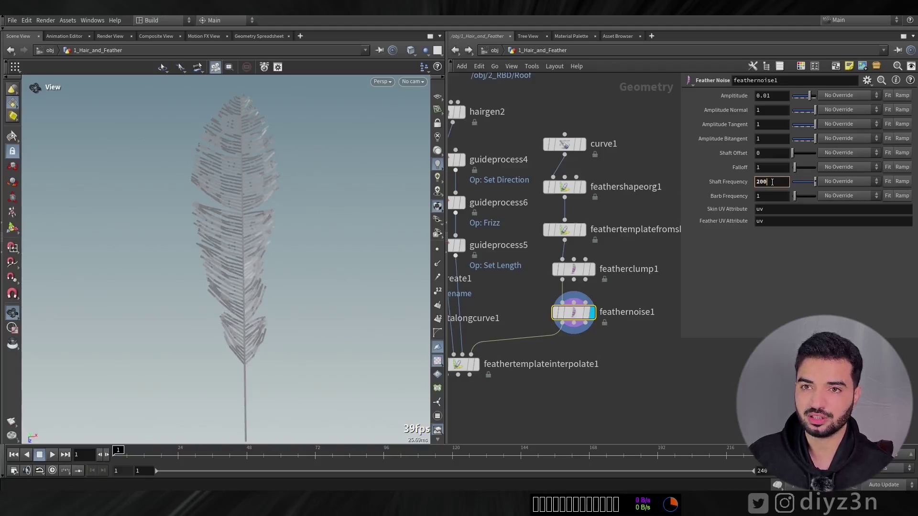
key(Return)
- Set the noise amplitude to 0.1 and restrict it to the feather's base with a remap ramp peaking at about 0.12
drag(807, 97, 815, 97)
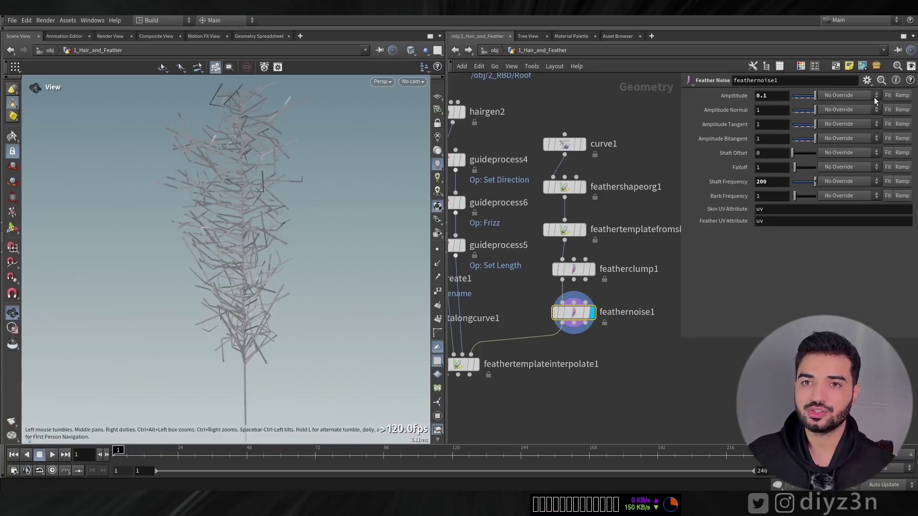
click(902, 96)
drag(907, 139, 742, 139)
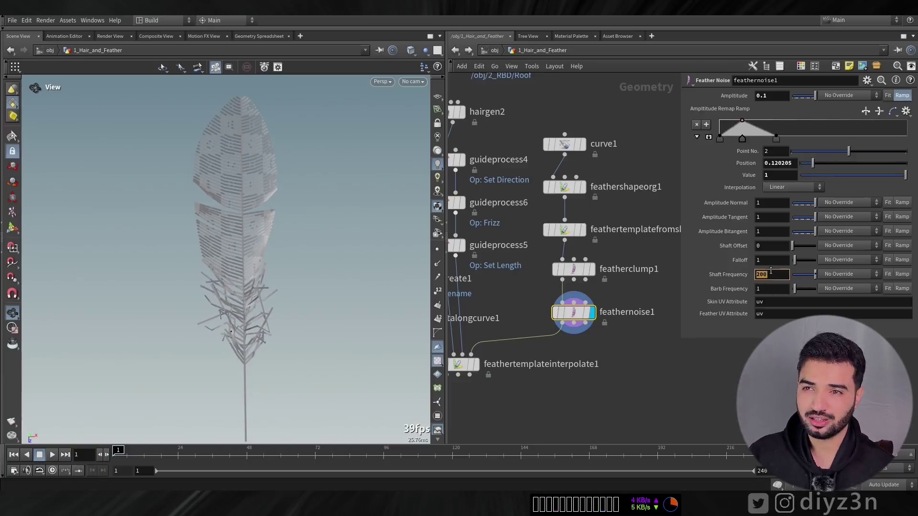
- Try Shaft Frequency values of 150 and 20 on feathernoise1, and settle on 300
click(771, 271)
text(150)
key(Return)
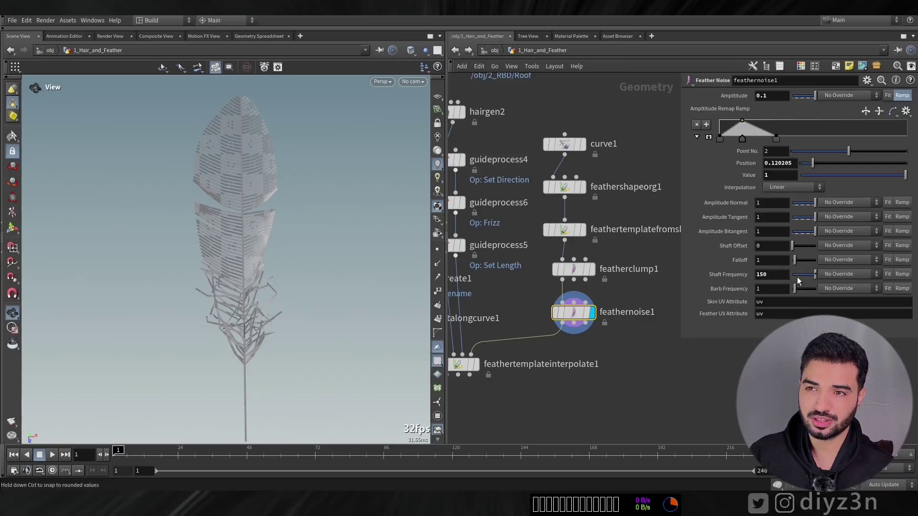
drag(797, 281, 817, 282)
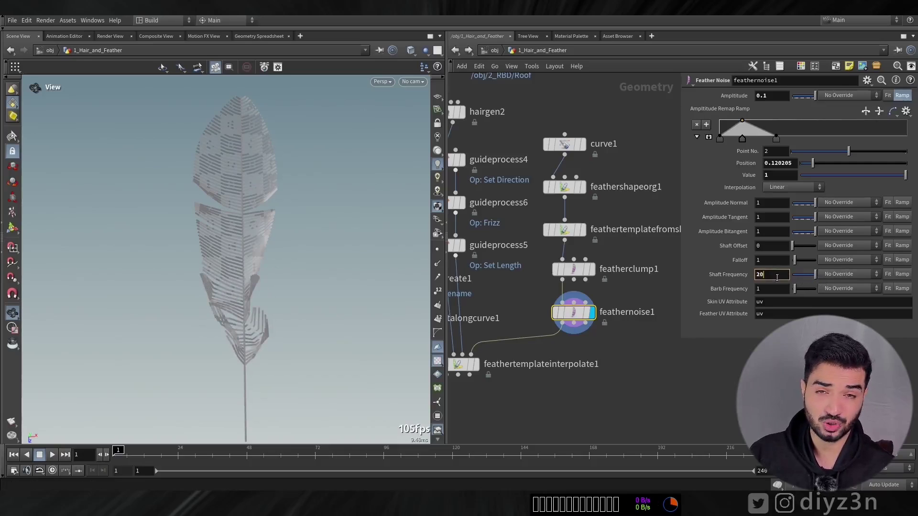
click(776, 274)
text(300)
key(Return)
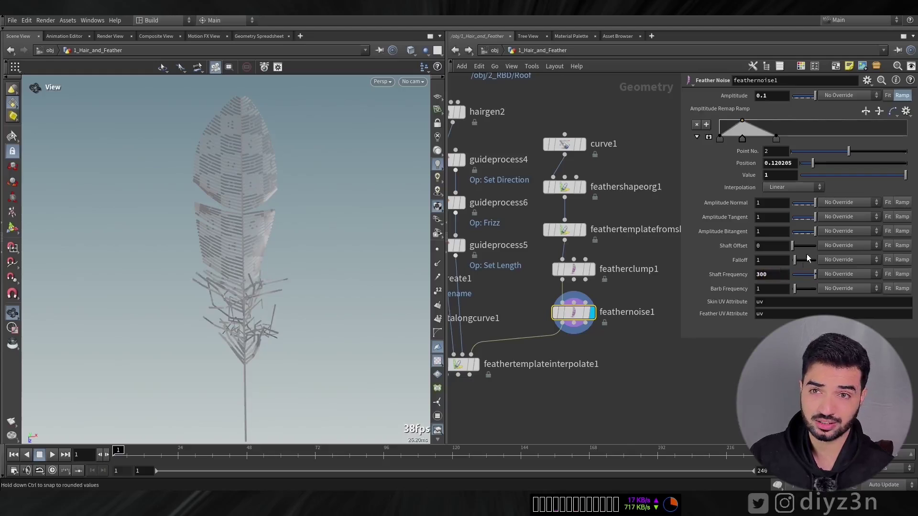
- Set the noise Falloff to 4.8 and reposition the end point of the amplitude remap ramp, keeping the first point at 0
drag(778, 139, 754, 149)
drag(797, 262, 812, 262)
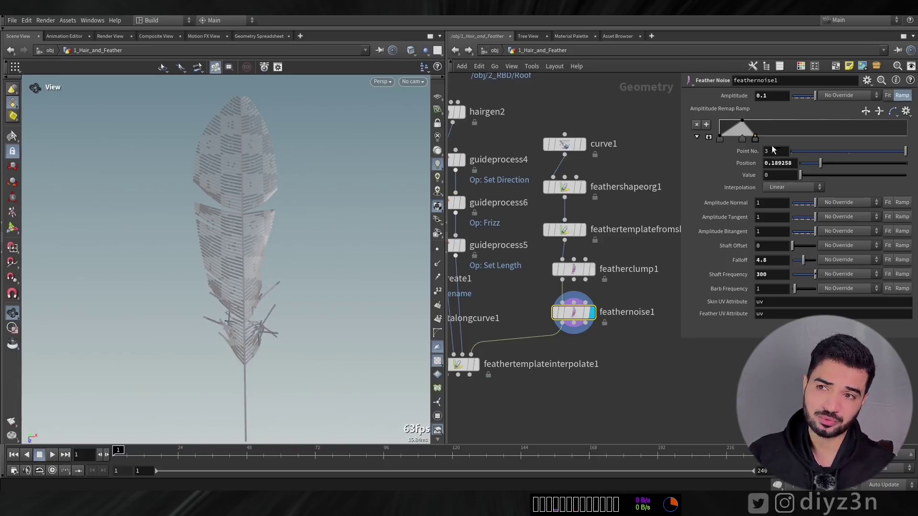
drag(758, 145, 784, 144)
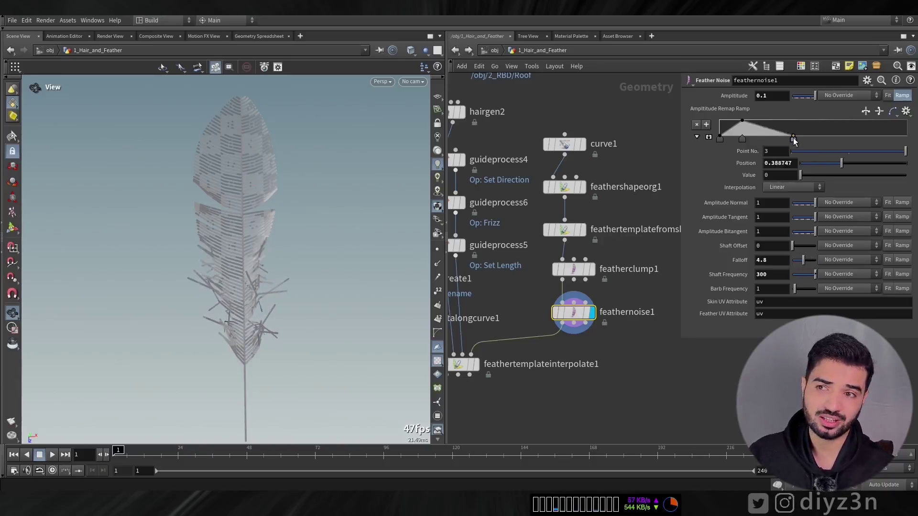
click(719, 138)
drag(800, 175, 775, 177)
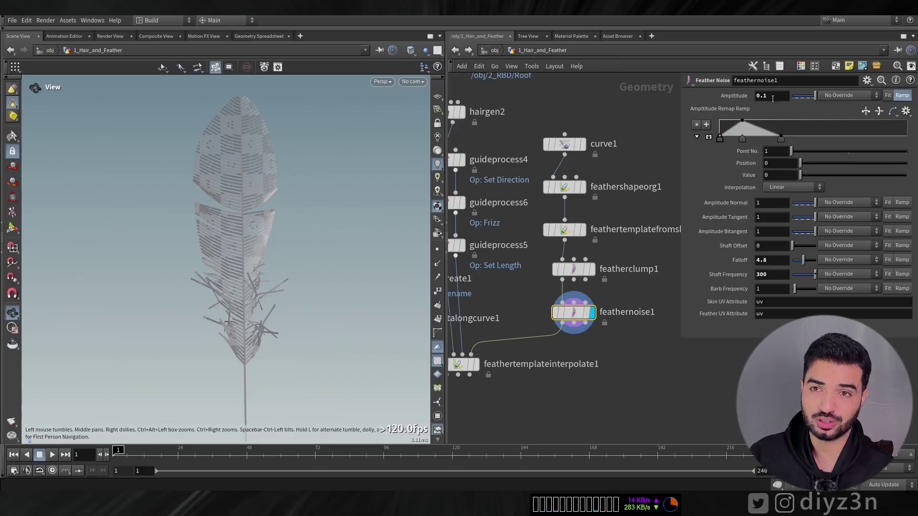
- Set the amplitude of feathernoise1 to 0.05
key(Return)
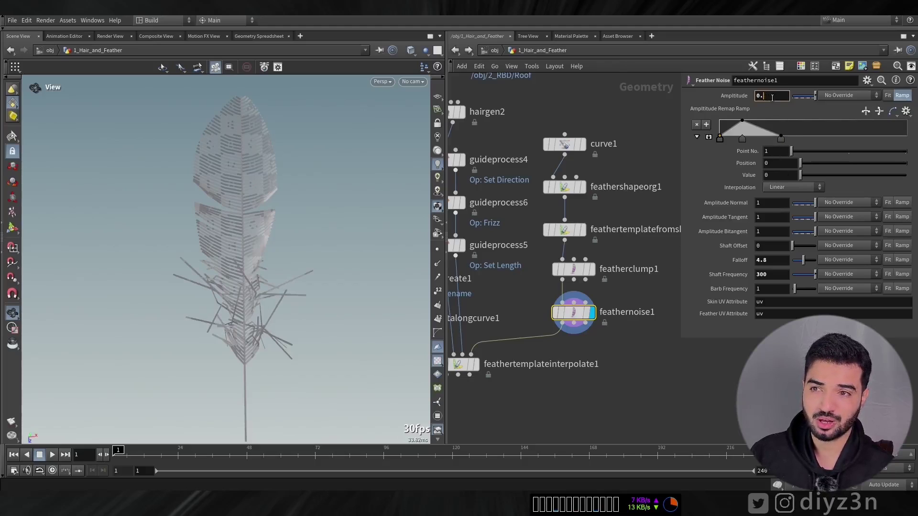
click(771, 98)
text(0.05)
key(Return)
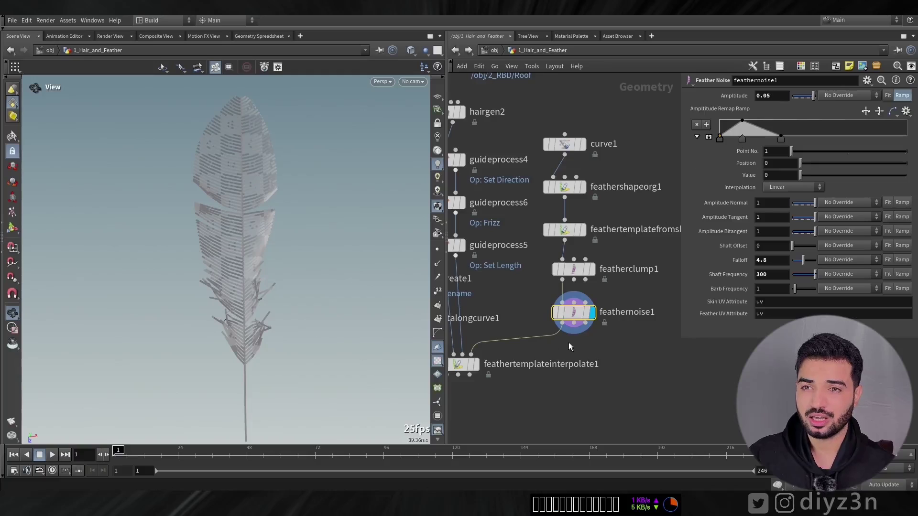
- Display the Feather Template Interpolate node, frame the roof, and inspect its feathers up close
middle_drag(569, 346, 688, 188)
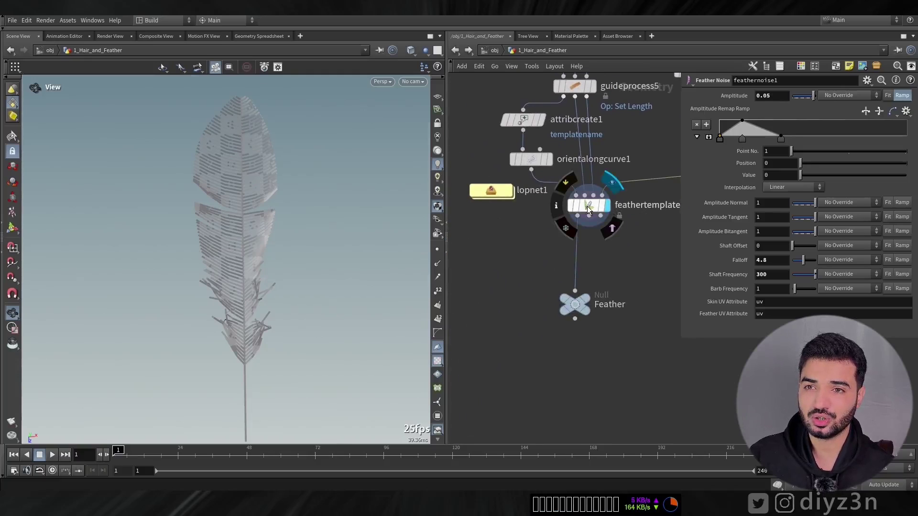
click(588, 210)
key(f)
drag(254, 252, 124, 156)
right_drag(124, 157, 320, 284)
drag(319, 284, 168, 251)
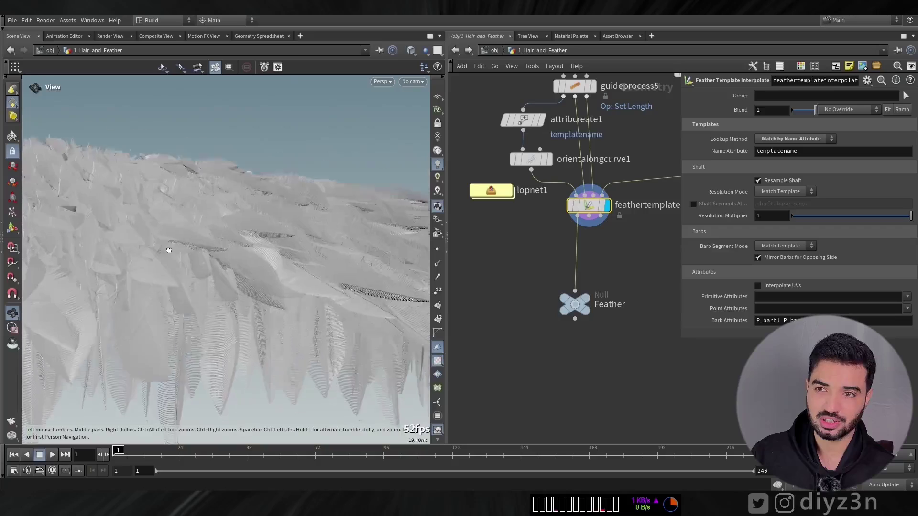
- Open lopnet1 and inspect the roof feathers up close in the Karma XPU render
double_click(491, 190)
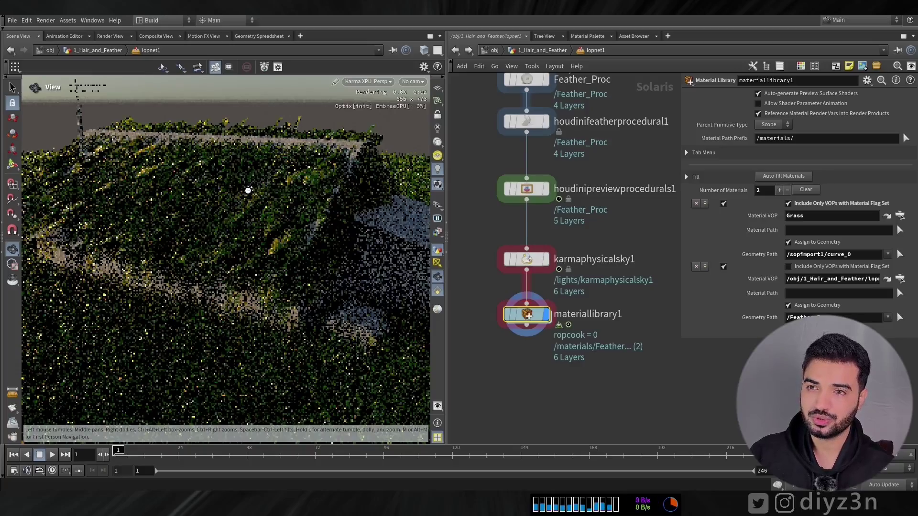
drag(234, 192, 259, 225)
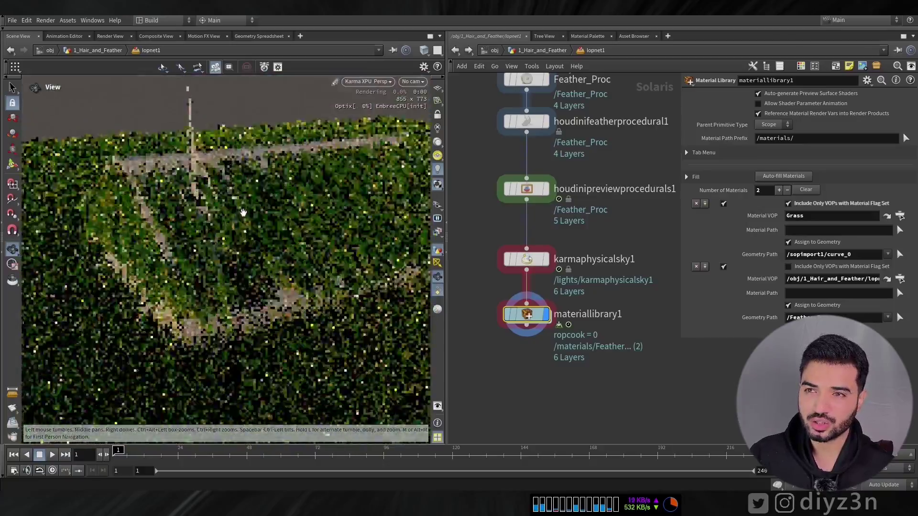
right_drag(258, 225, 279, 239)
right_click(278, 239)
click(199, 223)
drag(199, 223, 235, 219)
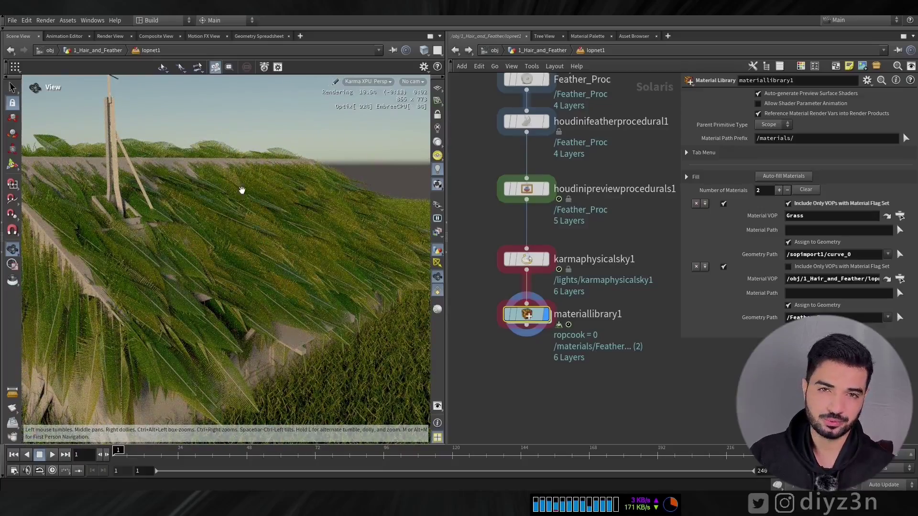
- Set the SOP Path of sopimport2 to /obj/2_RBD/null1 and check the whole house in the render
middle_drag(629, 169, 613, 229)
click(523, 114)
middle_drag(524, 114, 524, 198)
click(522, 144)
click(906, 96)
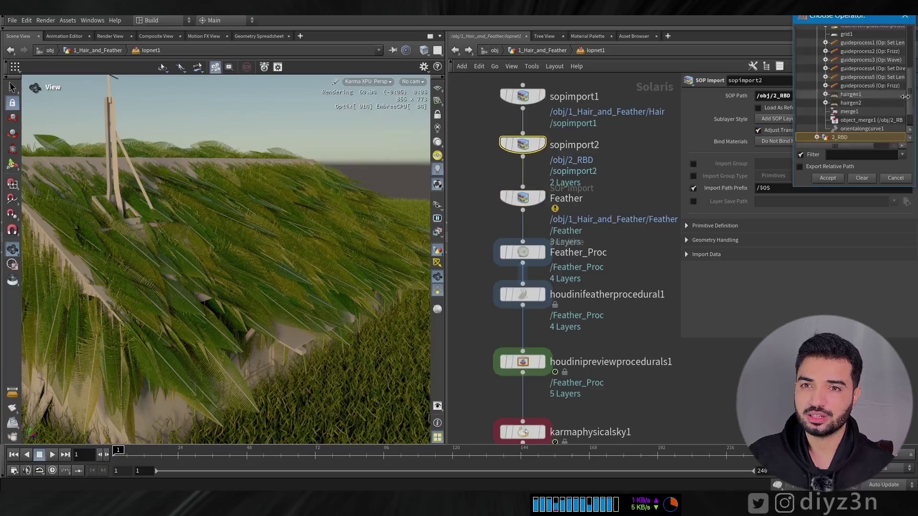
scroll(856, 117, down, 3)
click(817, 115)
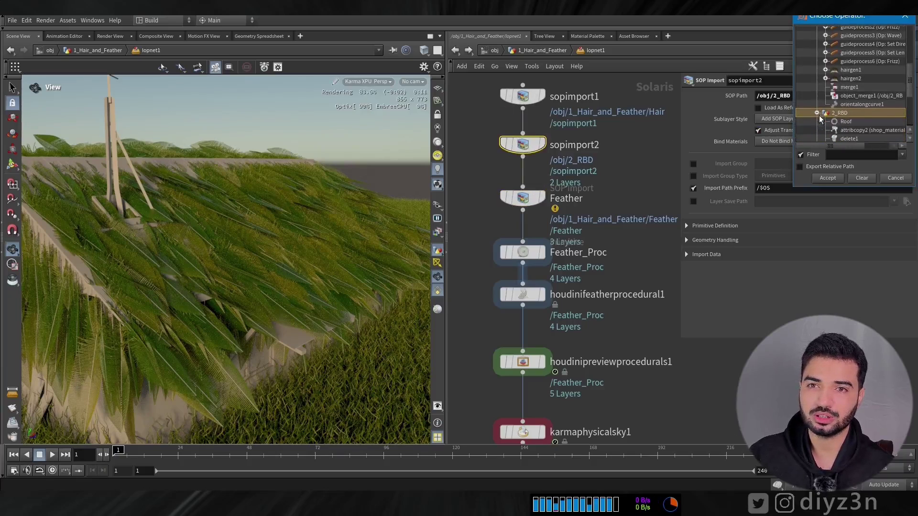
drag(911, 88, 915, 112)
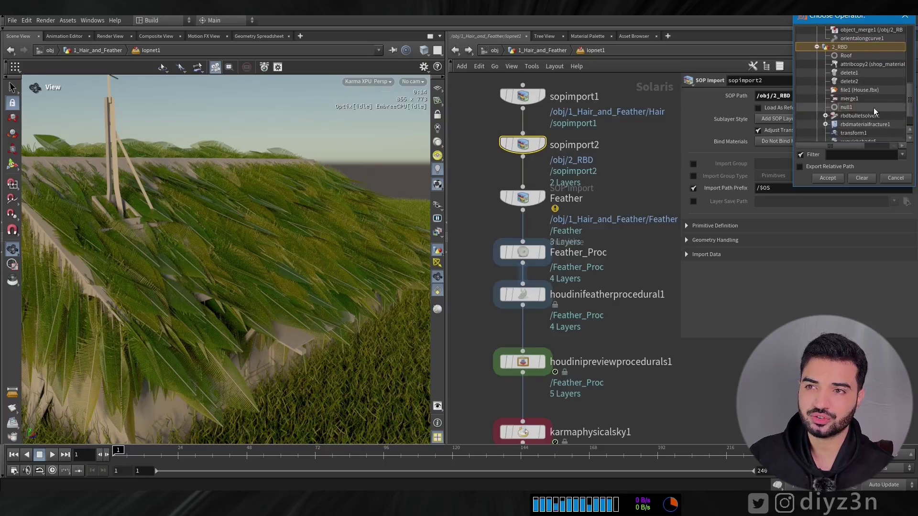
key(Escape)
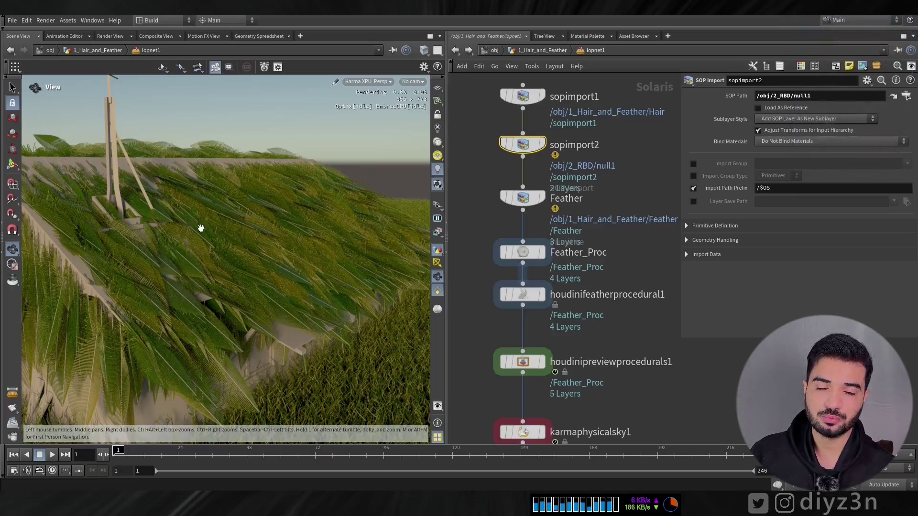
drag(201, 221, 228, 217)
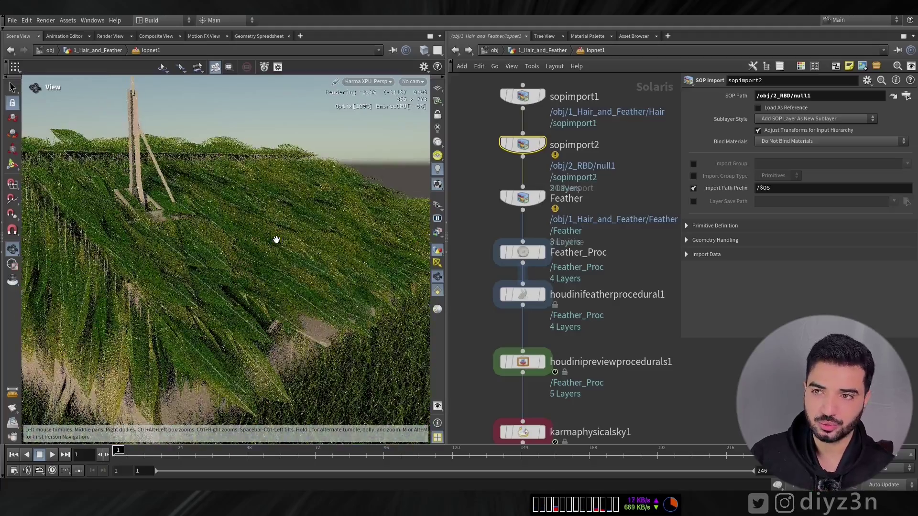
drag(306, 187, 256, 180)
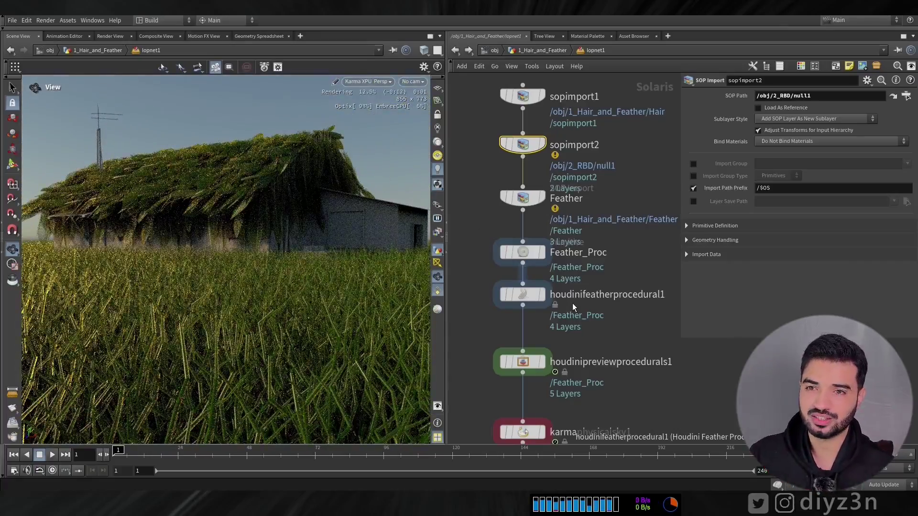
- Open the Feather material in materiallibrary1 and set kma_hair1's diffuse color hue to 41 and specular roughness to 0.55
scroll(622, 311, down, 3)
double_click(534, 355)
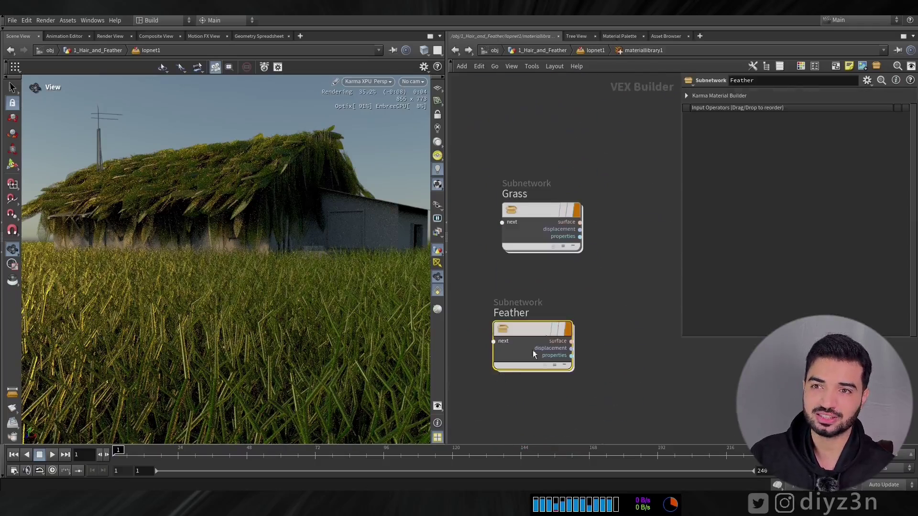
double_click(521, 322)
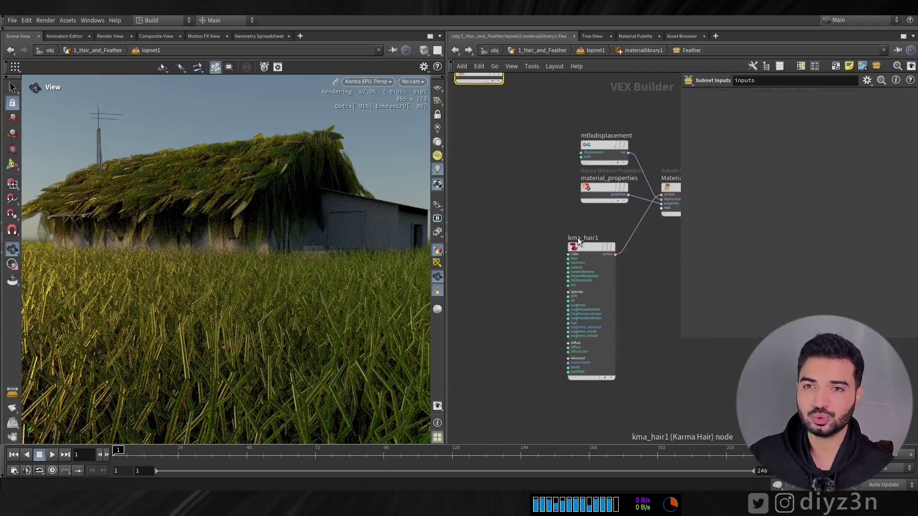
drag(848, 122, 833, 120)
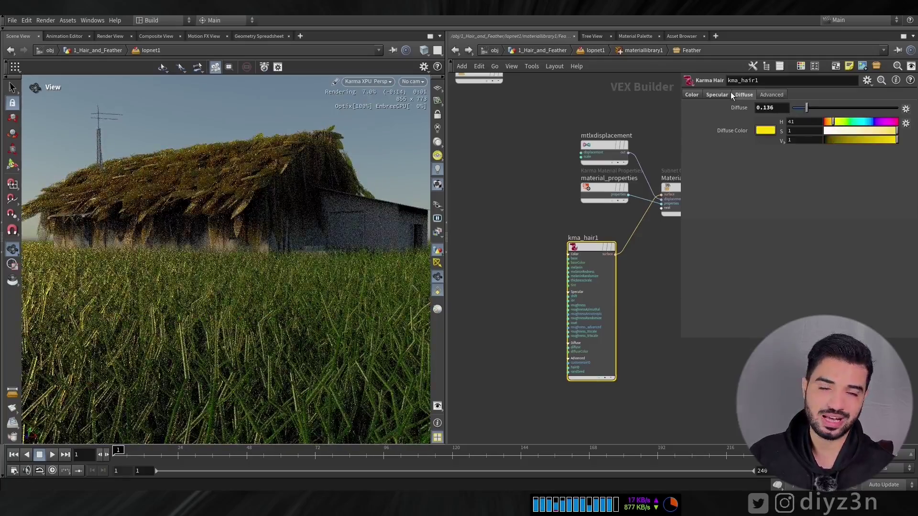
click(722, 94)
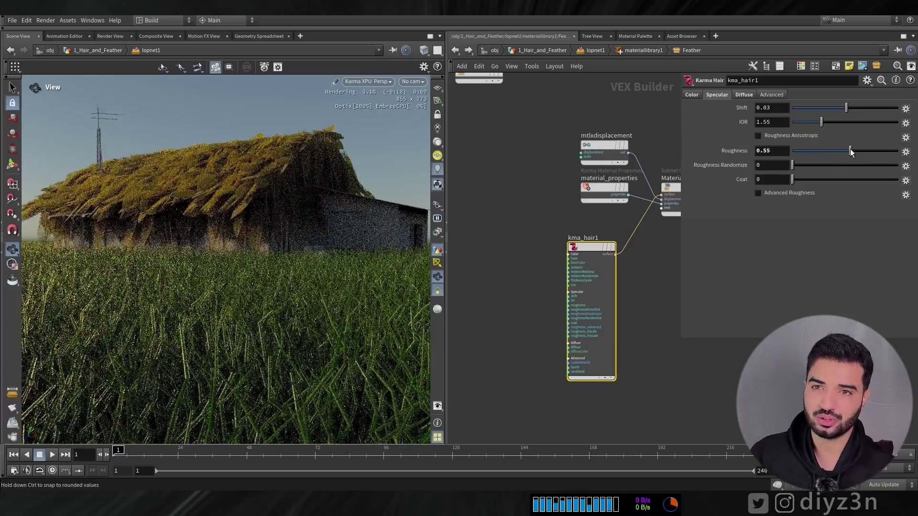
- Set kma_hair1's base color hue to 10, Melanin to 0.336, Melanin Redness to 0.405 and Thickness Scale to 2.7
click(698, 94)
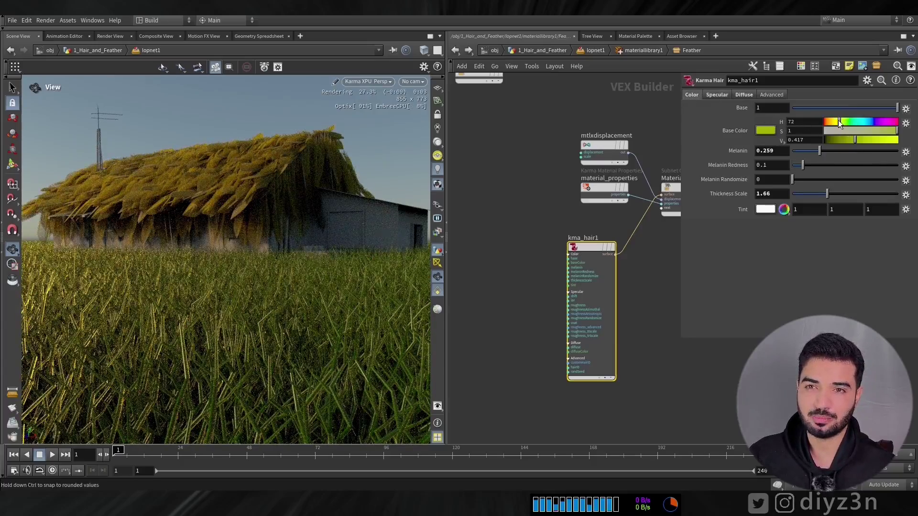
drag(839, 119, 828, 121)
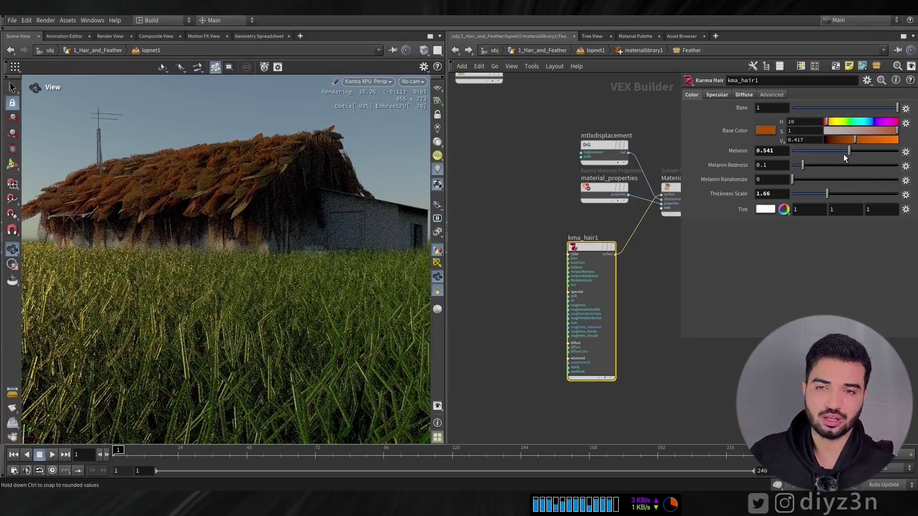
drag(827, 194, 849, 195)
drag(849, 151, 835, 165)
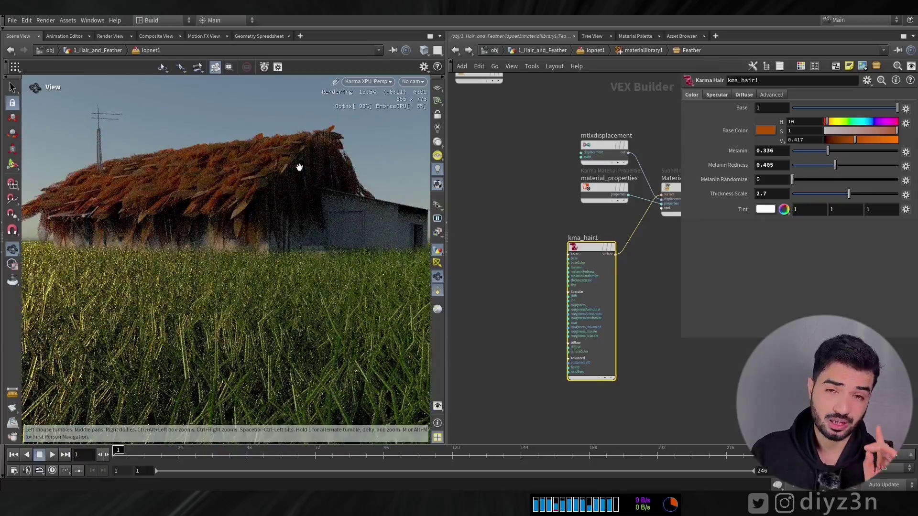
- View the house from farther away and try diffuse settings on kma_hair1, ending with diffuse color hue 64 and Diffuse 0.295
drag(167, 152, 185, 137)
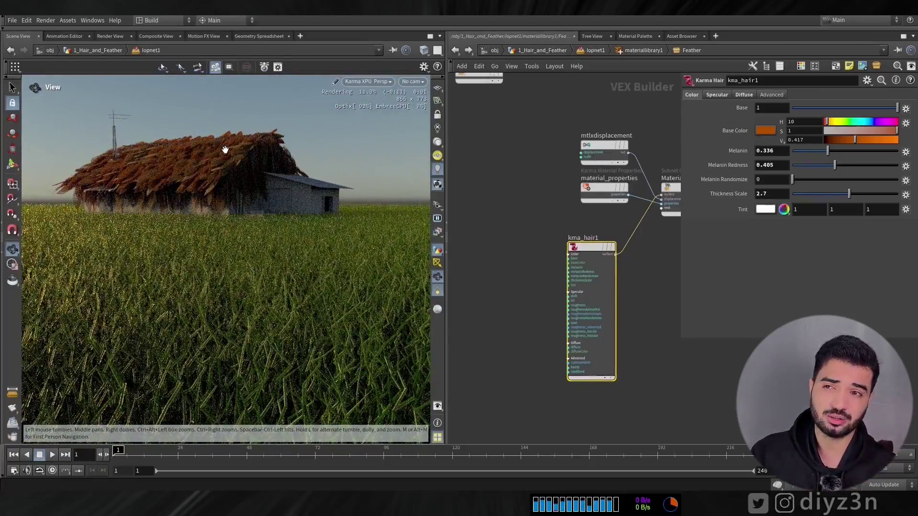
right_drag(225, 150, 197, 149)
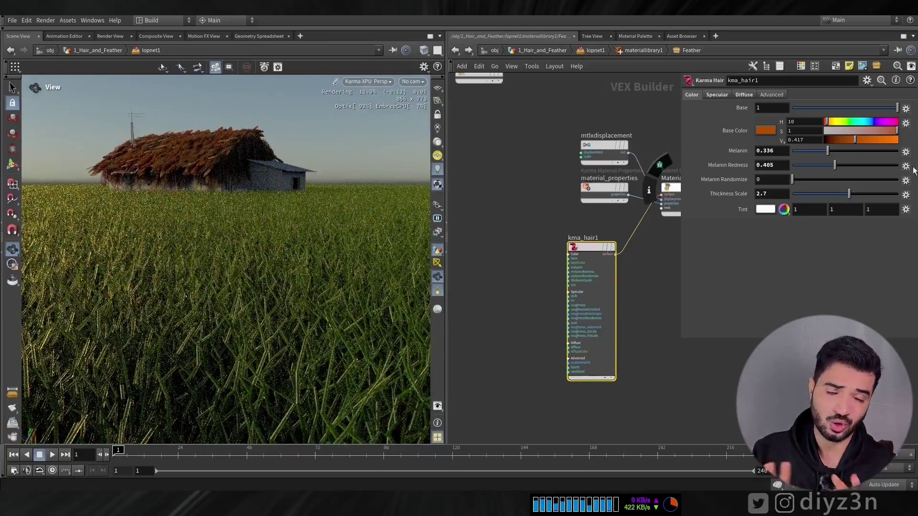
mouse_move(834, 121)
mouse_down()
mouse_move(843, 121)
mouse_move(814, 108)
mouse_up()
click(737, 94)
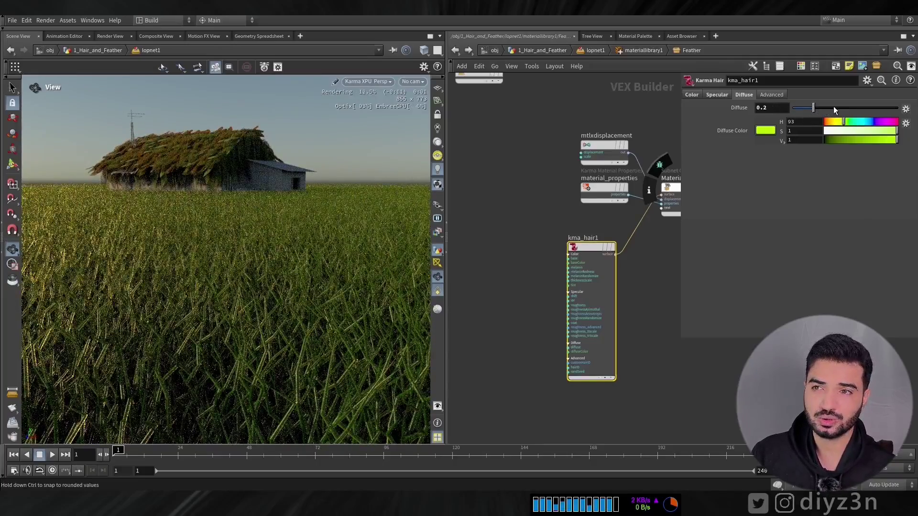
click(833, 121)
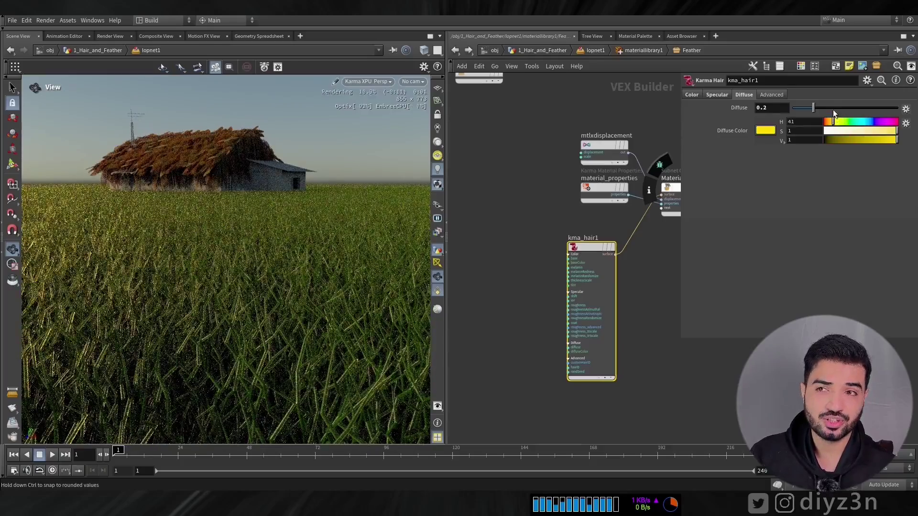
click(833, 110)
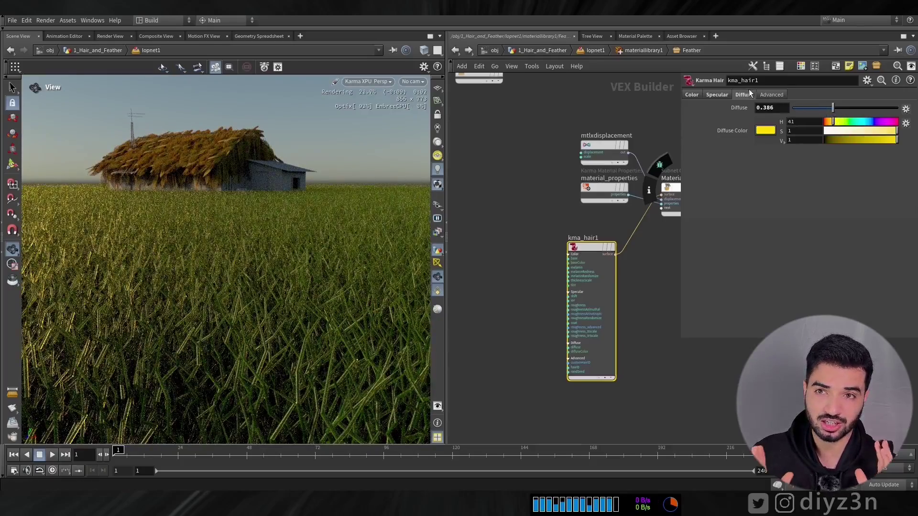
drag(828, 119, 854, 120)
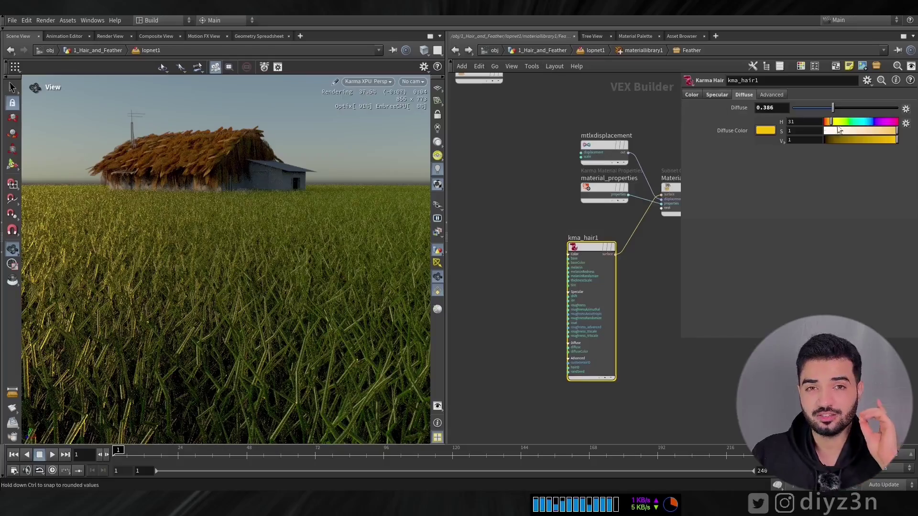
drag(854, 120, 838, 122)
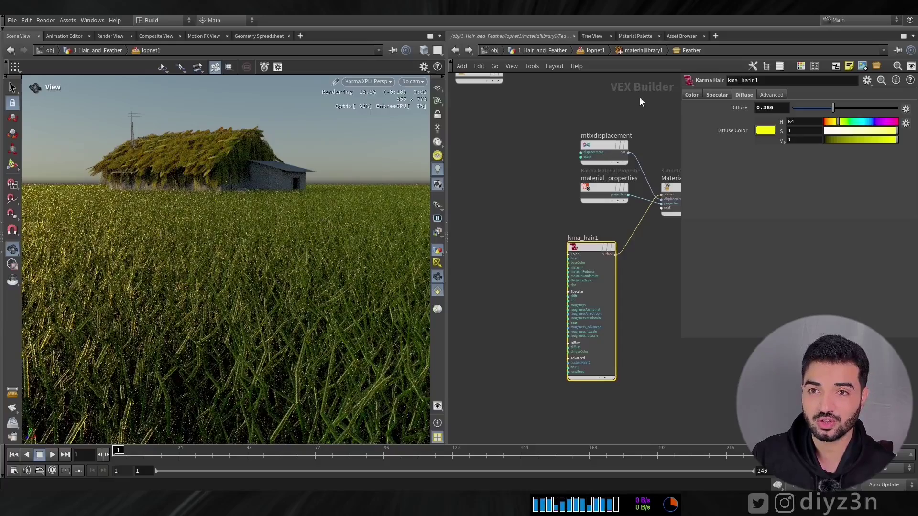
drag(833, 108, 823, 110)
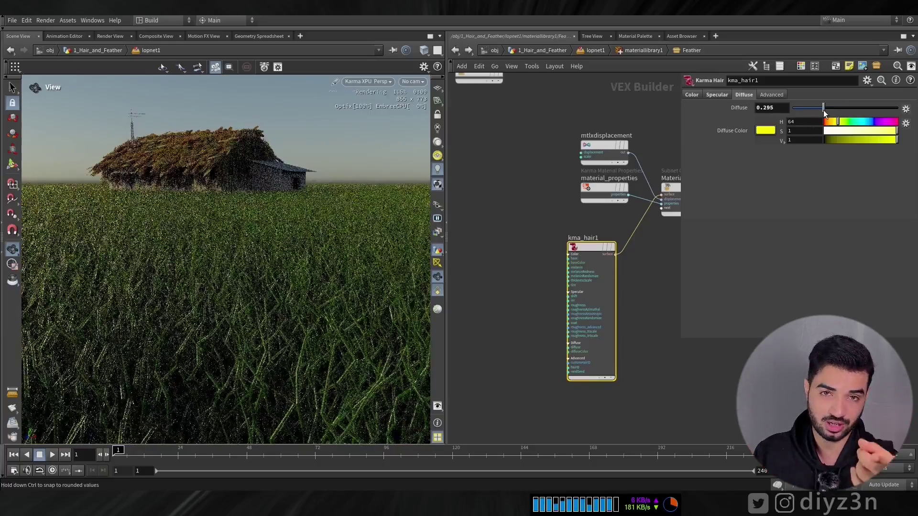
- Return to lopnet1 and adjust the Solar Altitude of the karmaphysicalsky1 light
click(594, 51)
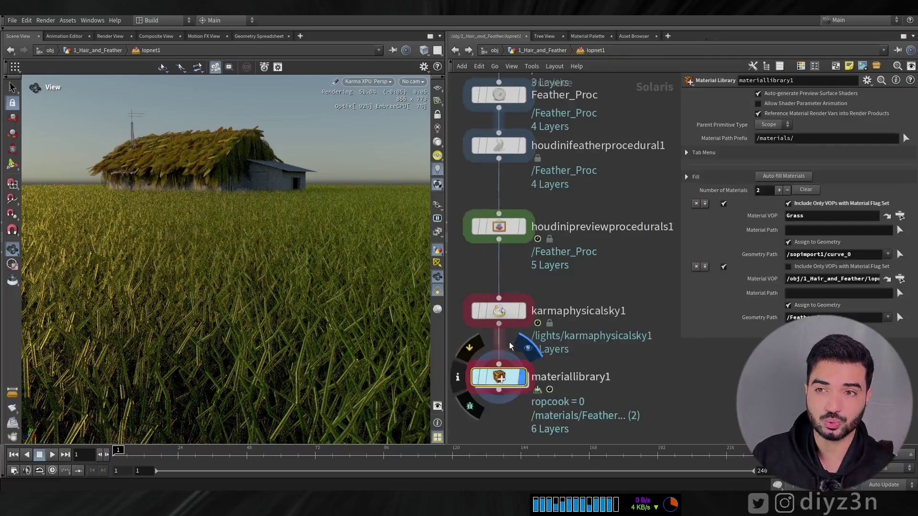
click(501, 314)
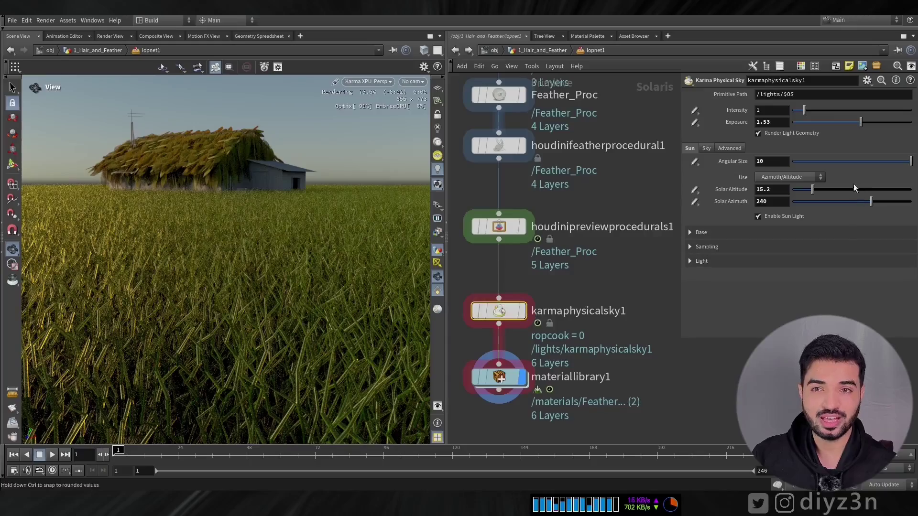
drag(805, 188, 821, 190)
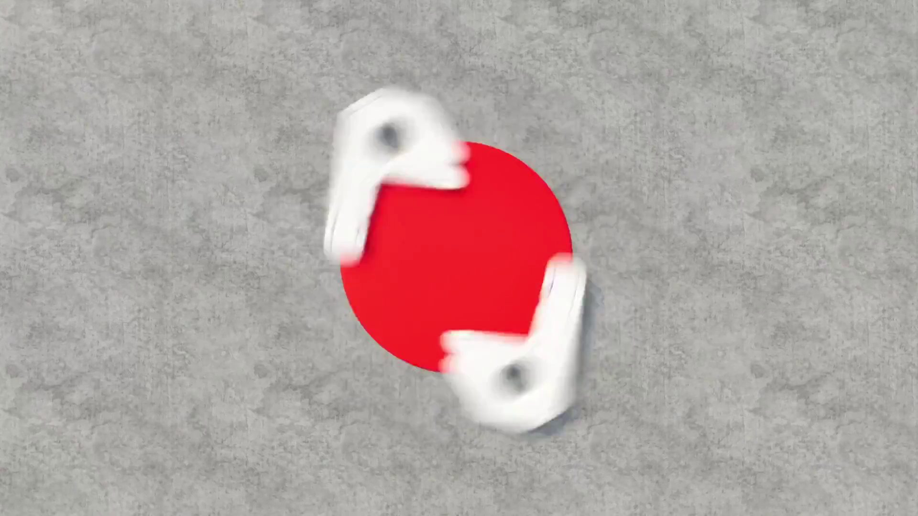